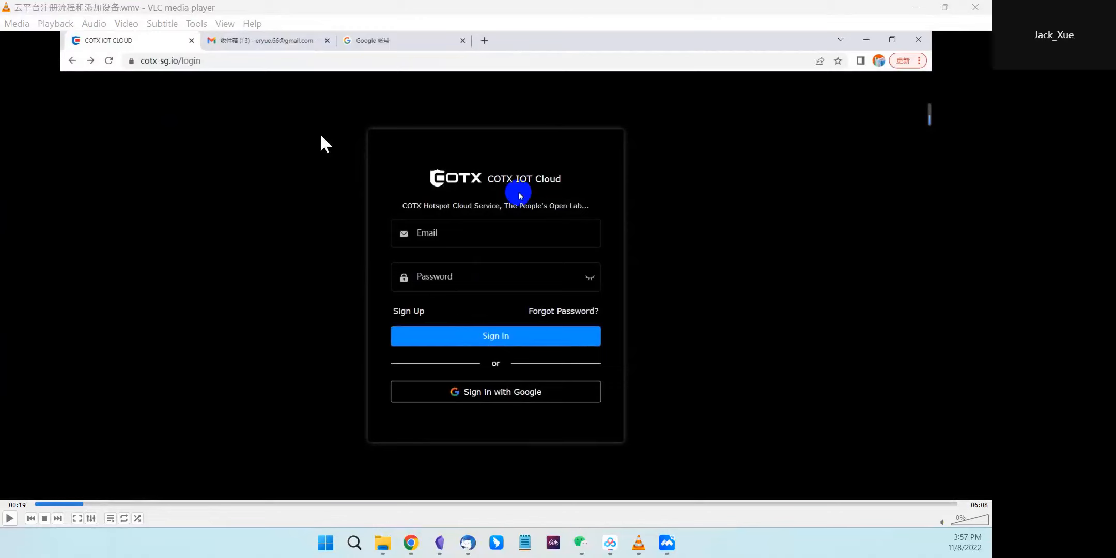
Step: Skip the paused tutorial video ahead to 0:46, through opening the sign-up page and filling in the account e-mail
left_click(326, 7)
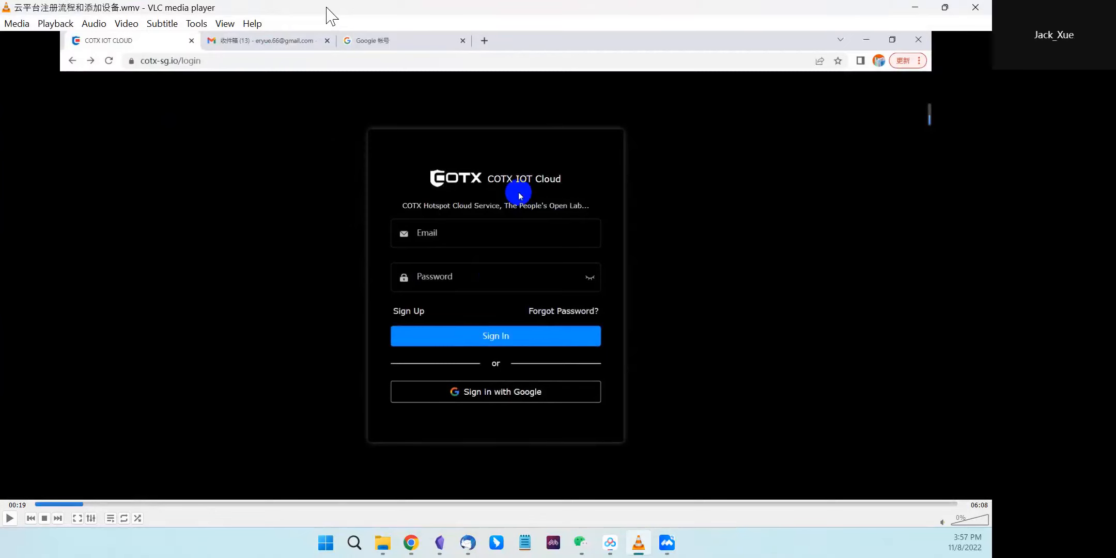
key("shift+Right")
key("shift+Right")
key("shift+Right")
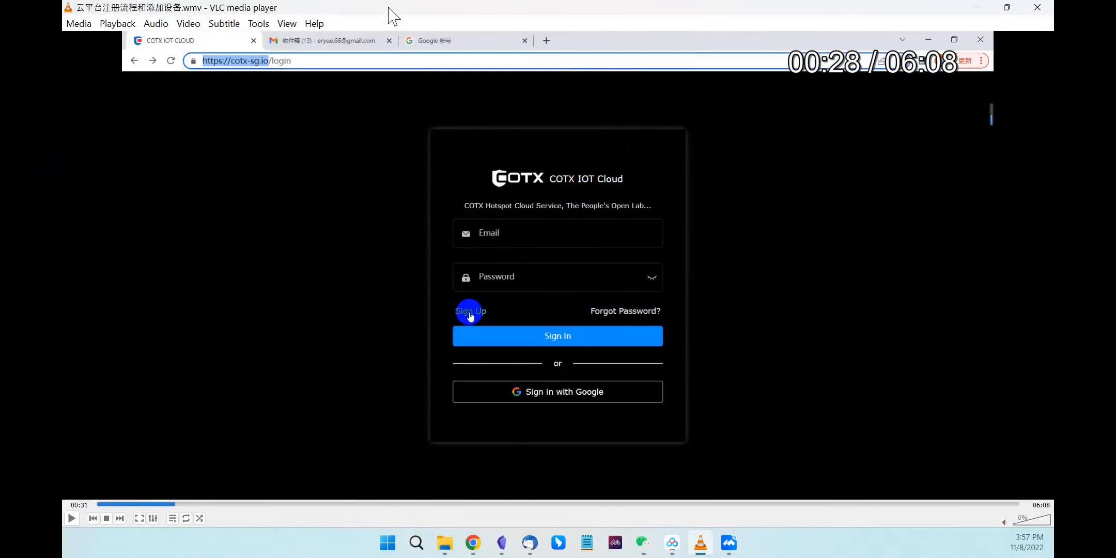
key("shift+Right")
key("shift+Right")
key("shift+Right")
key("shift+Right")
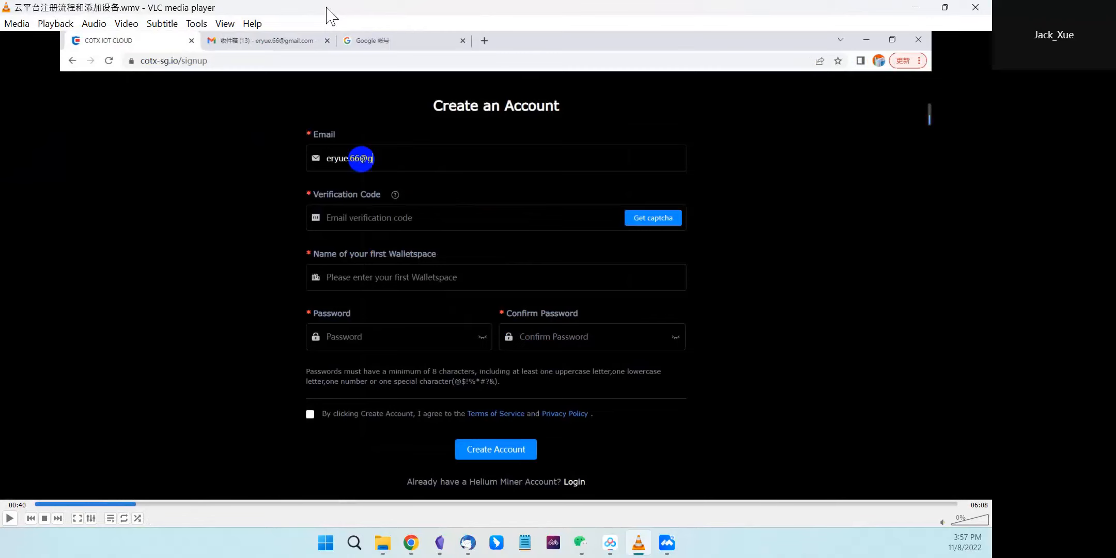
key("shift+Right")
key("shift+Right")
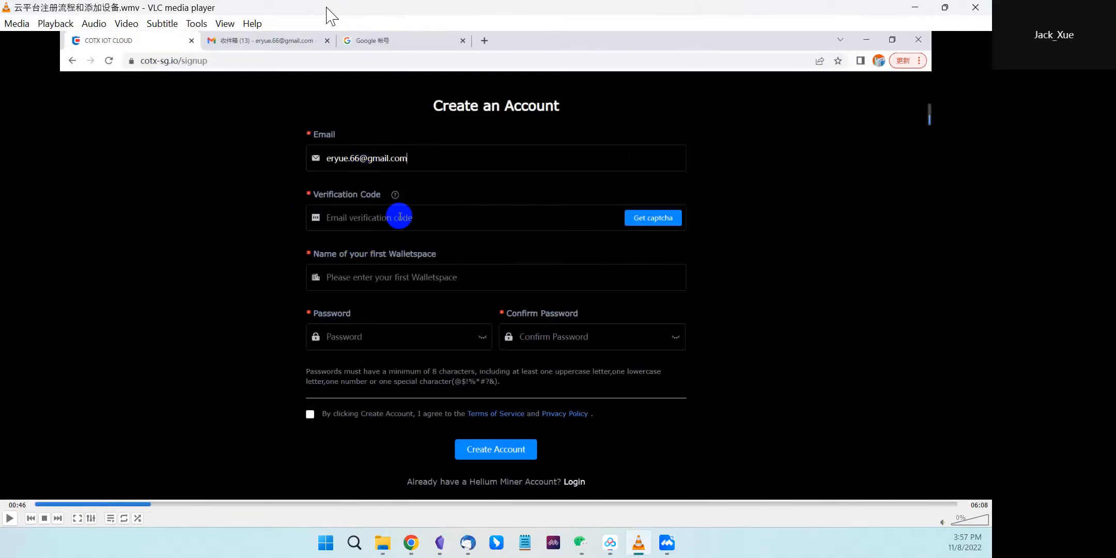
Step: Advance the video to 1:04, through requesting the captcha, finding the code in Gmail and filling in the verification code
key("shift+Right")
key("shift+Right")
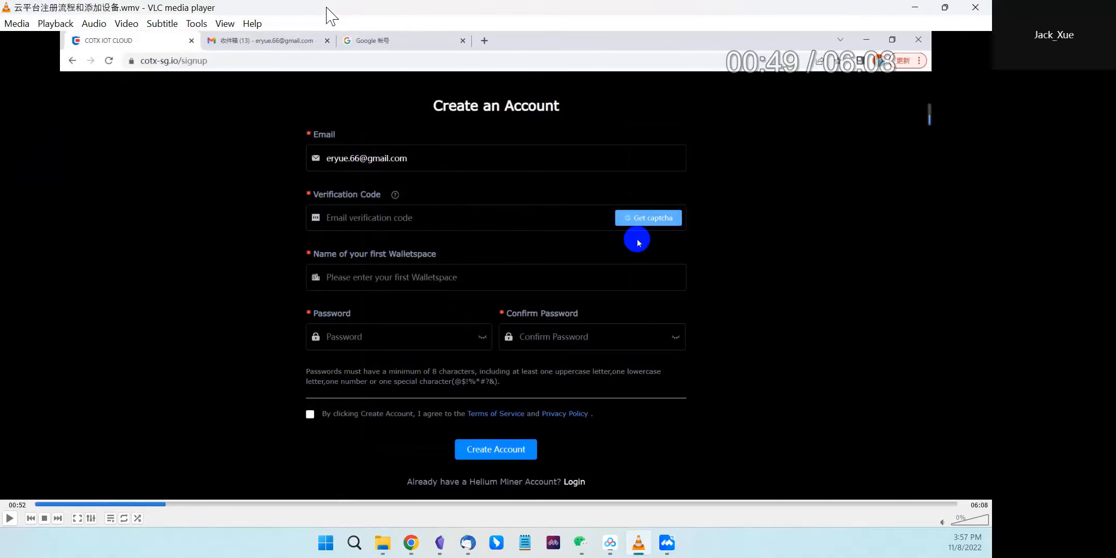
key("shift+Right")
key("shift+Right")
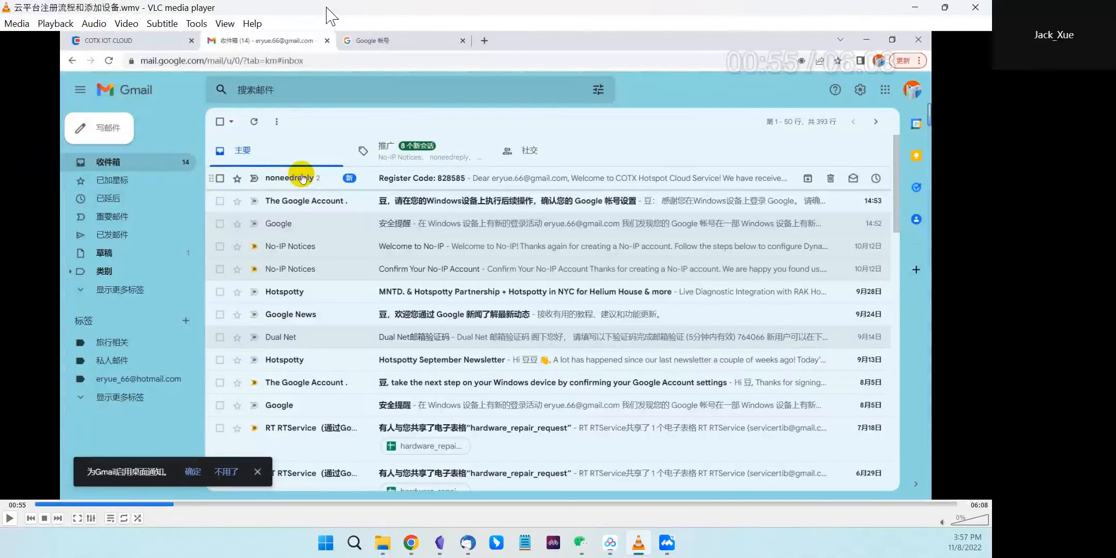
key("shift+Right")
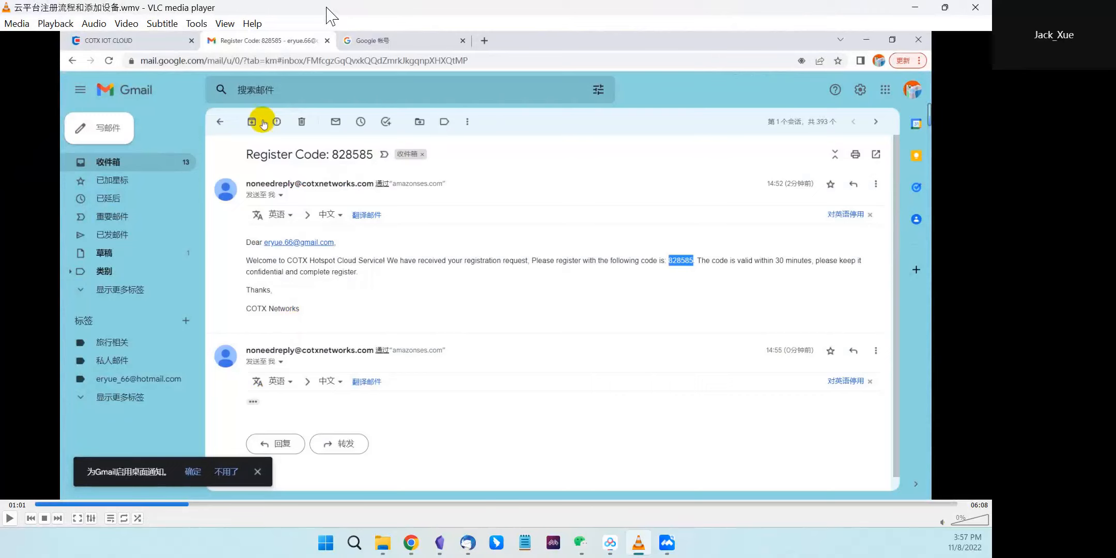
key("shift+Right")
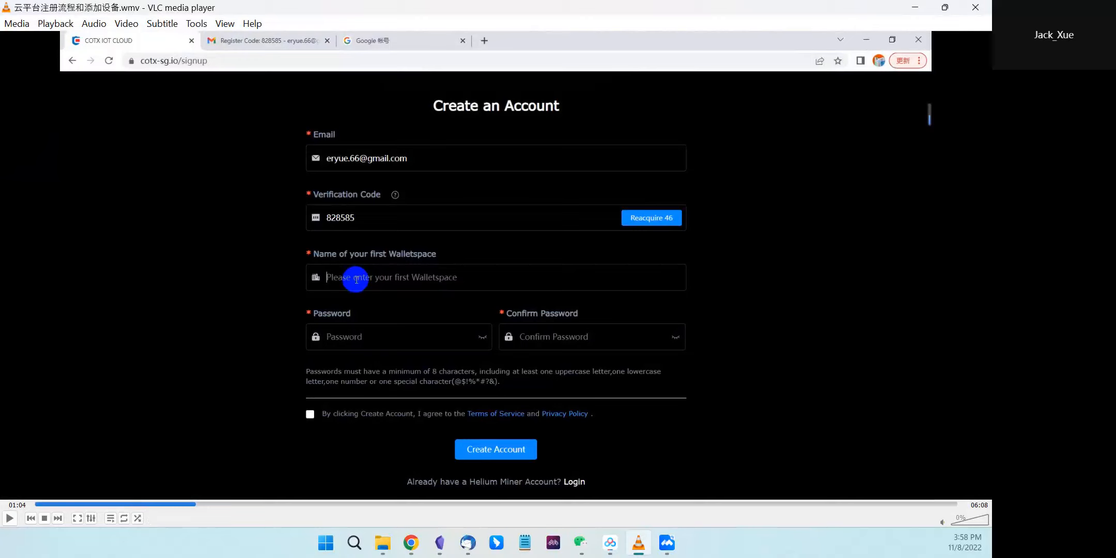
Step: Advance the video to 1:46, through naming the walletspace COTX TEST, setting the password and submitting the registration
key("shift+Right")
key("shift+Right")
key("shift+Right")
key("shift+Right")
key("shift+Right")
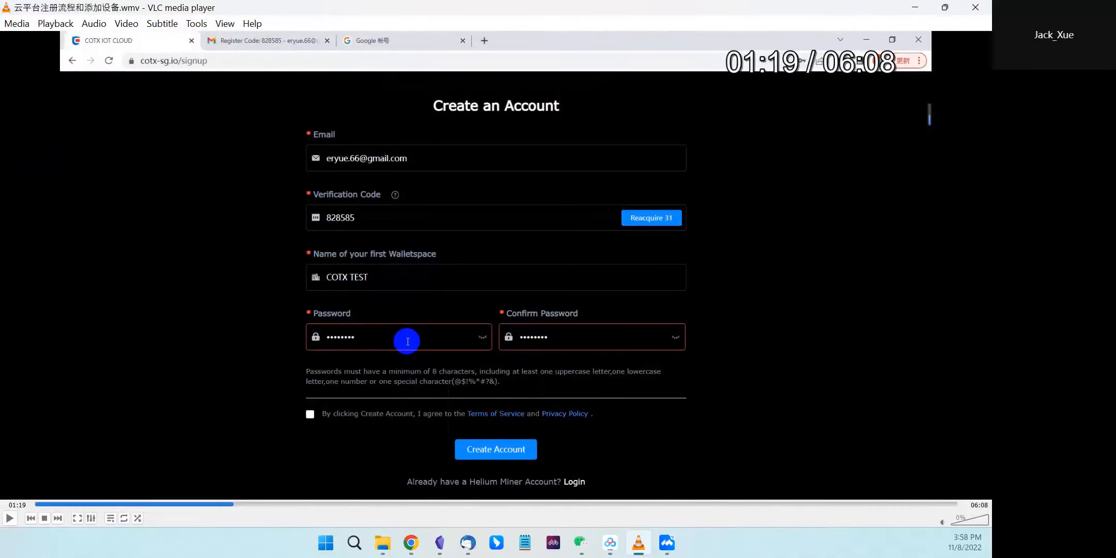
key("shift+Right")
key("shift+Right")
key("shift+Right")
key("shift+Right")
key("shift+Right")
key("shift+Right")
key("shift+Right")
key("shift+Right")
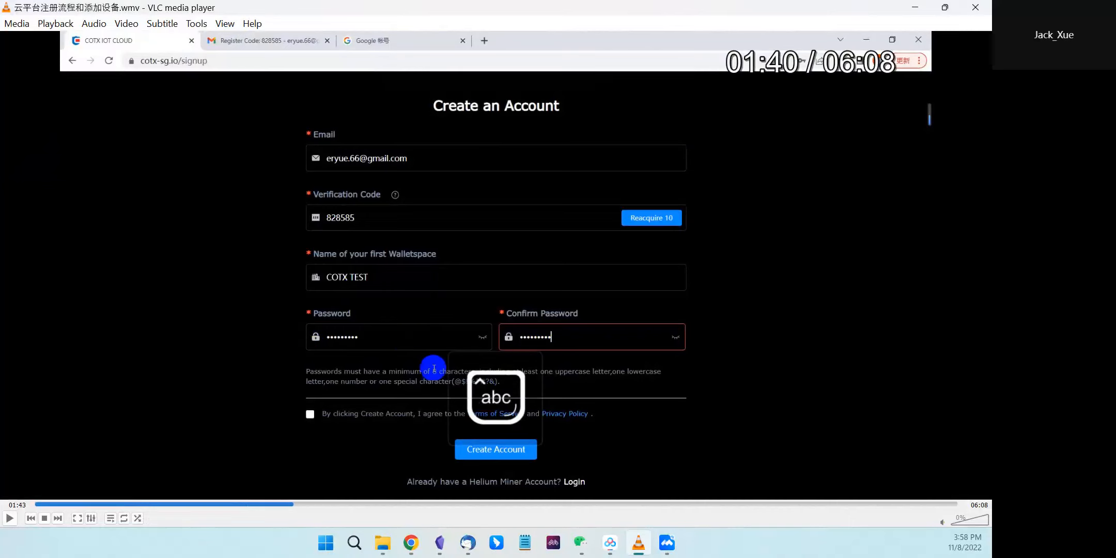
key("shift+Right")
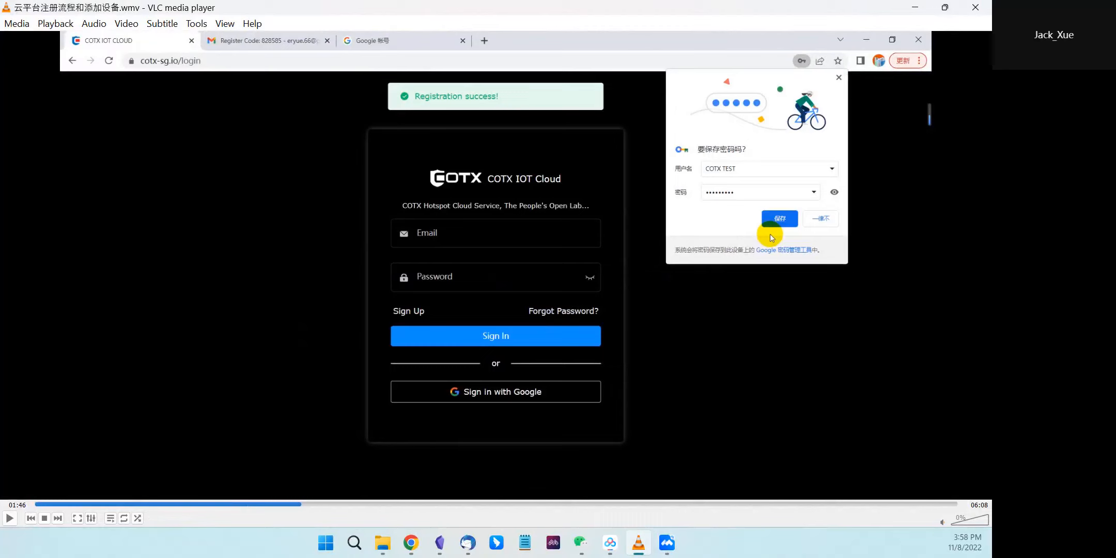
Step: Advance the video to 2:31, through signing in with the new account to reach the COTX IOT Cloud home page
key("shift+Right")
key("shift+Right")
key("shift+Right")
key("shift+Right")
key("shift+Right")
key("shift+Right")
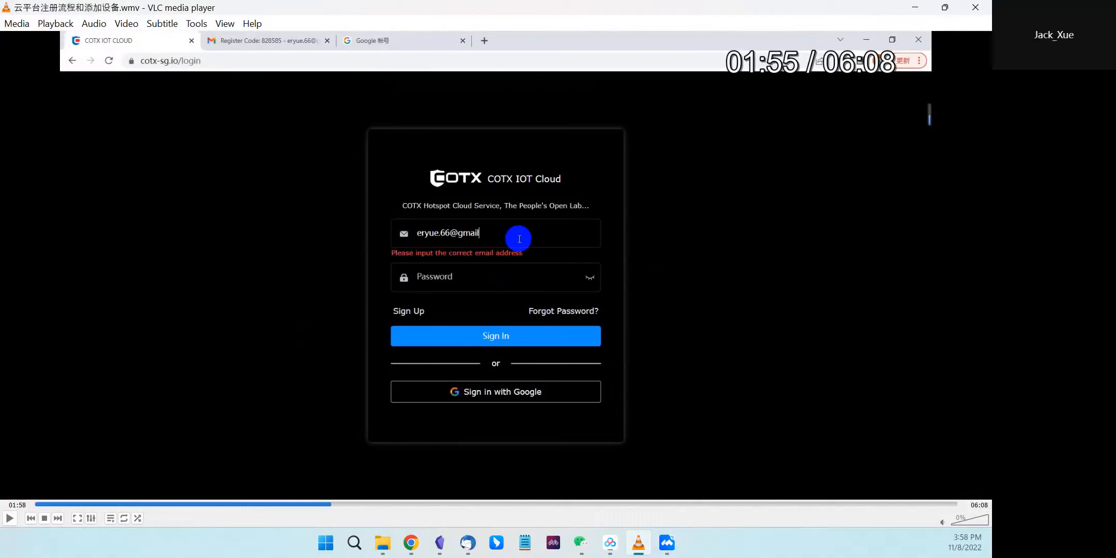
key("shift+Right")
key("shift+Right")
key("shift+Right")
key("shift+Right")
key("shift+Right")
key("shift+Right")
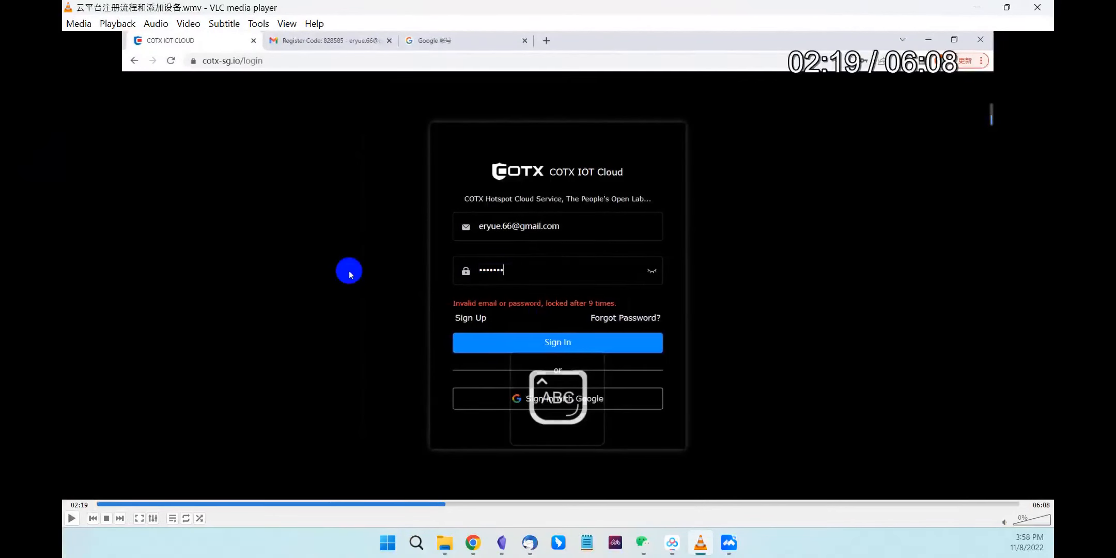
key("shift+Right")
key("shift+Right")
key("shift+Right")
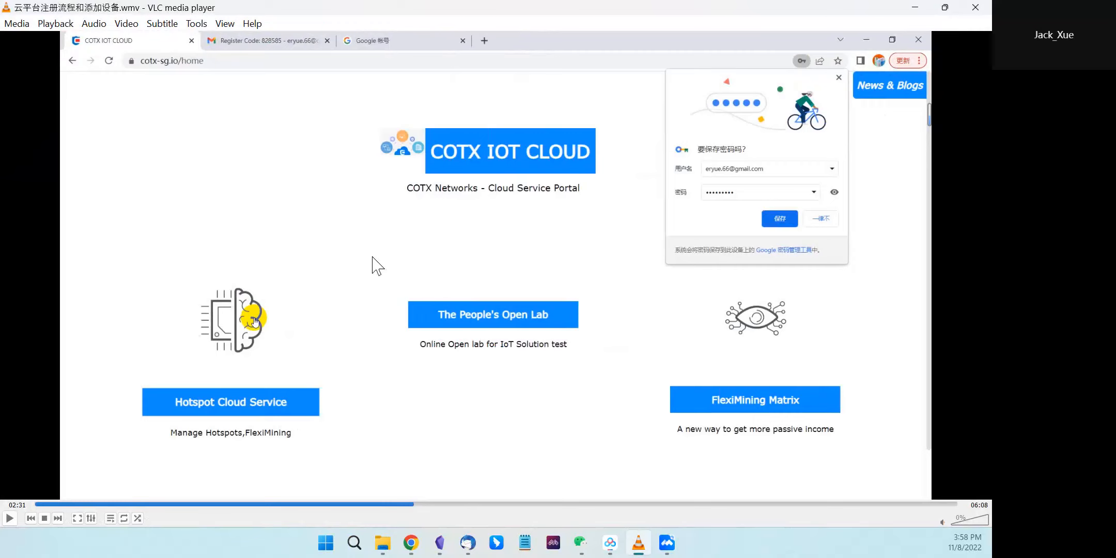
Step: Advance the video to 2:49, through opening Hotspot Cloud Service from the home page to show the account dashboard
key("shift+Right")
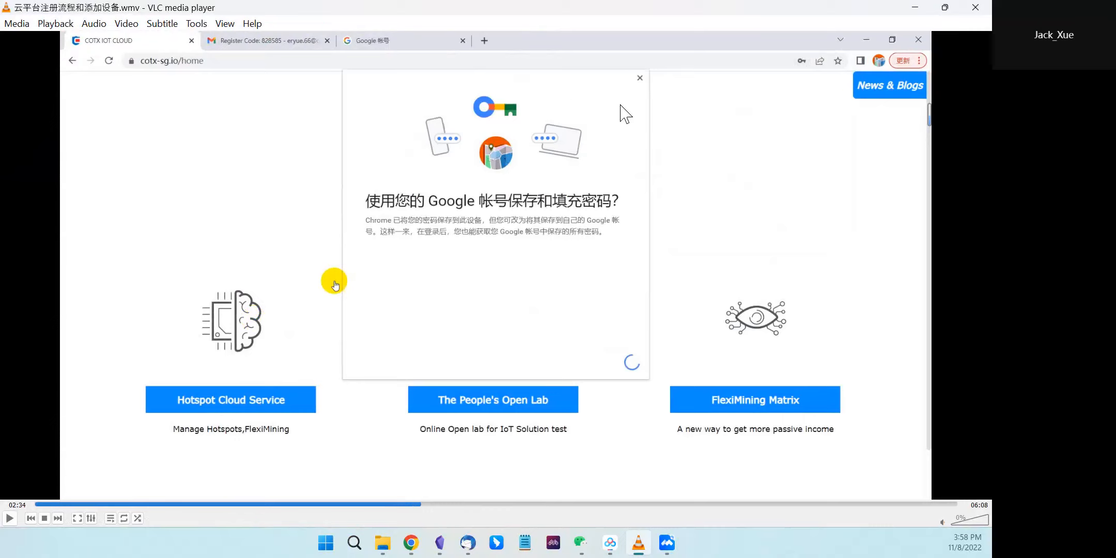
key("shift+Right")
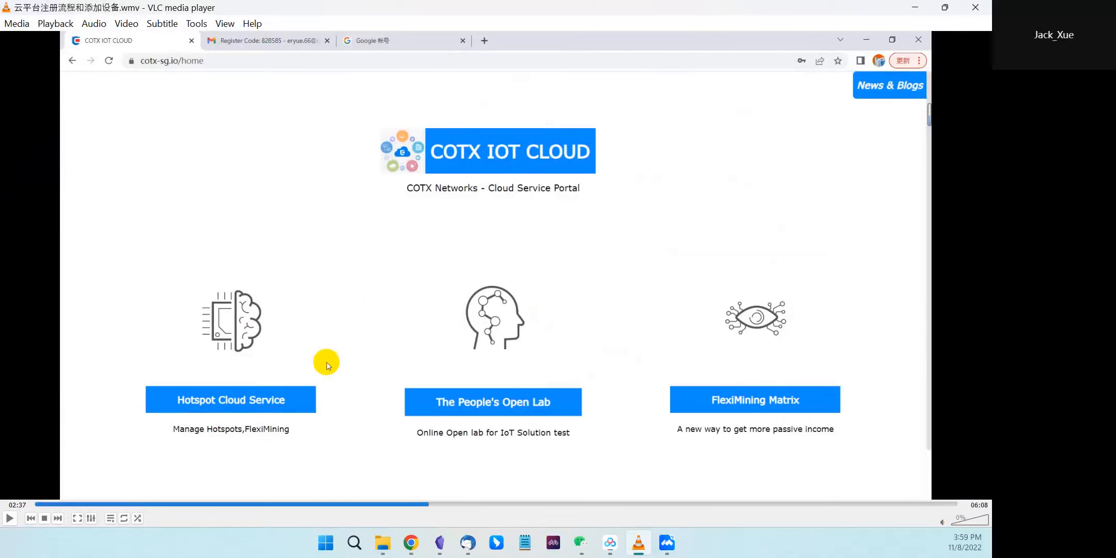
key("shift+Right")
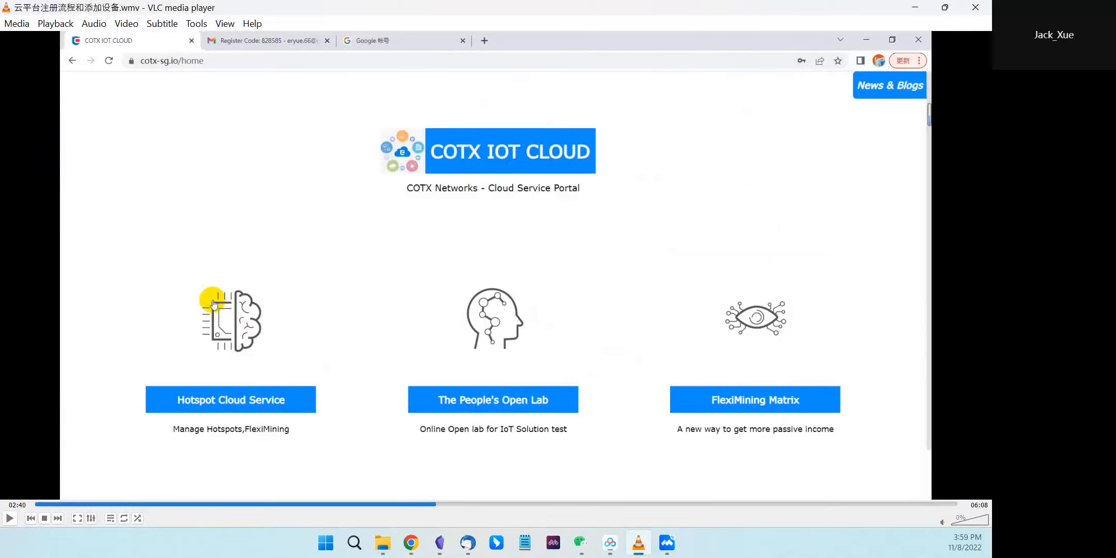
key("shift+Right")
key("shift+Right")
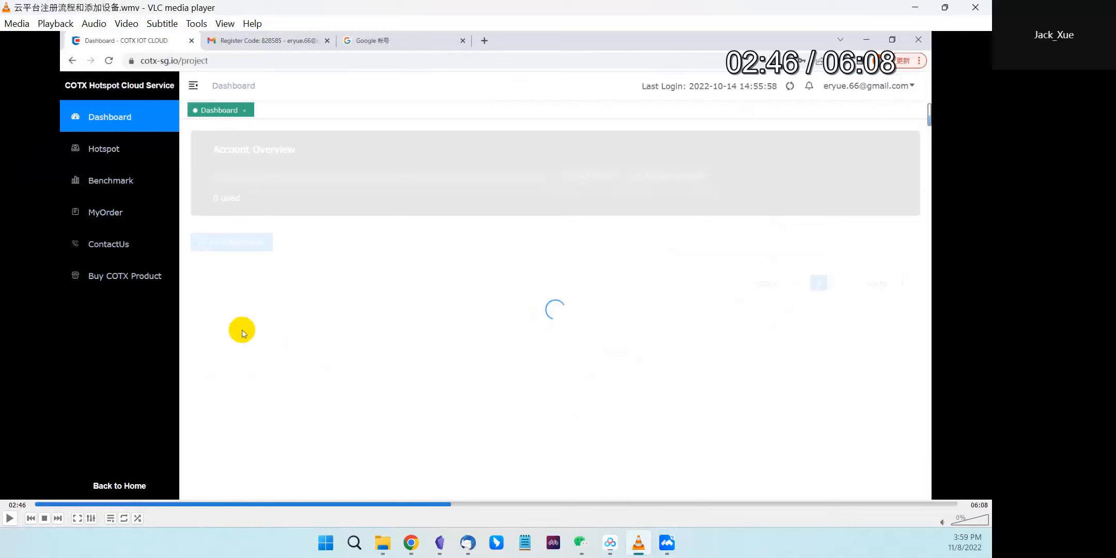
key("shift+Right")
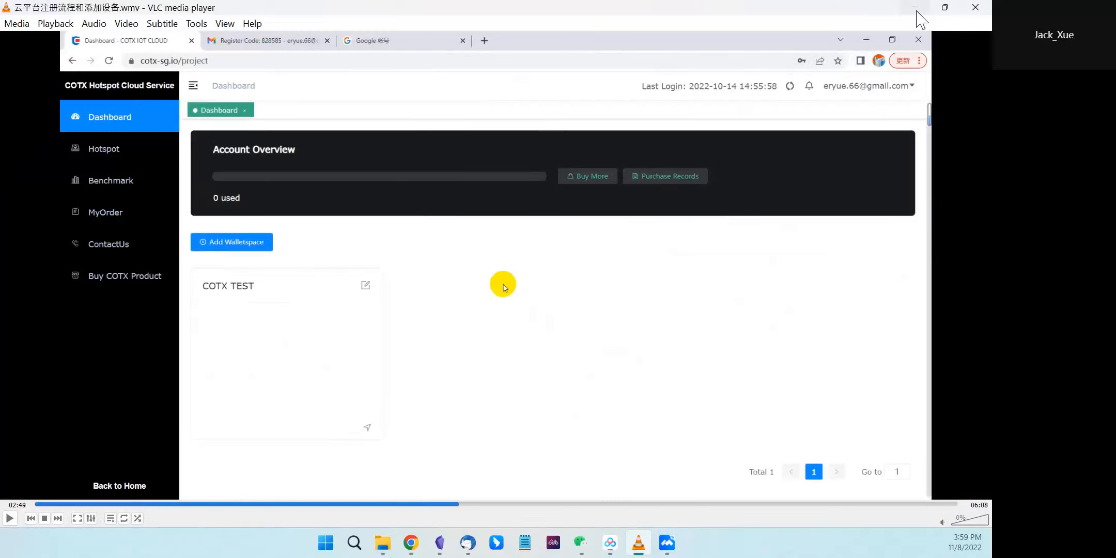
Step: Switch to the live COTX IOT Cloud site in Chrome and enter Testing Walletspace from the Dashboard
left_click(915, 8)
left_click(124, 15)
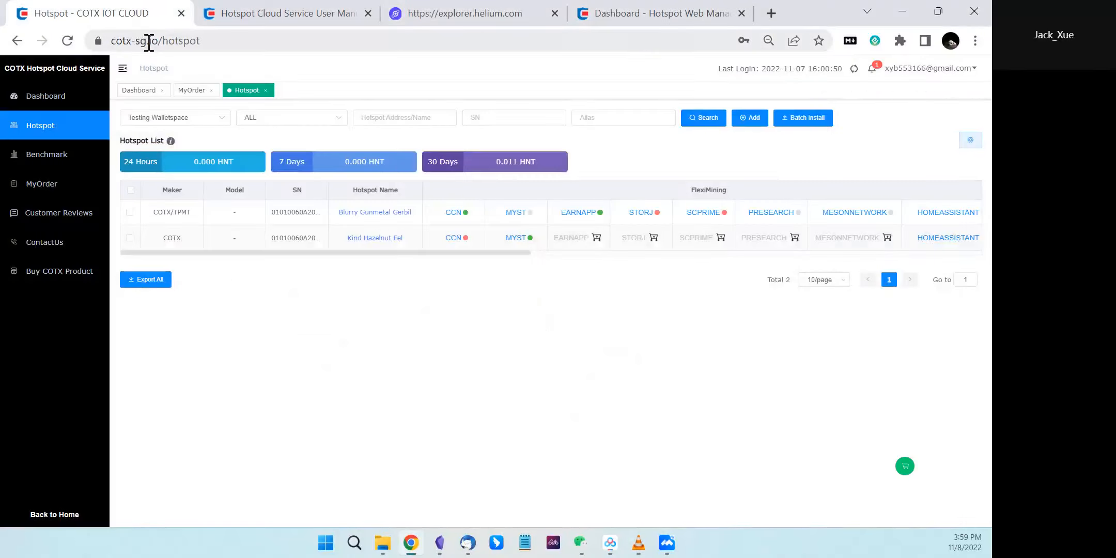
left_click(46, 103)
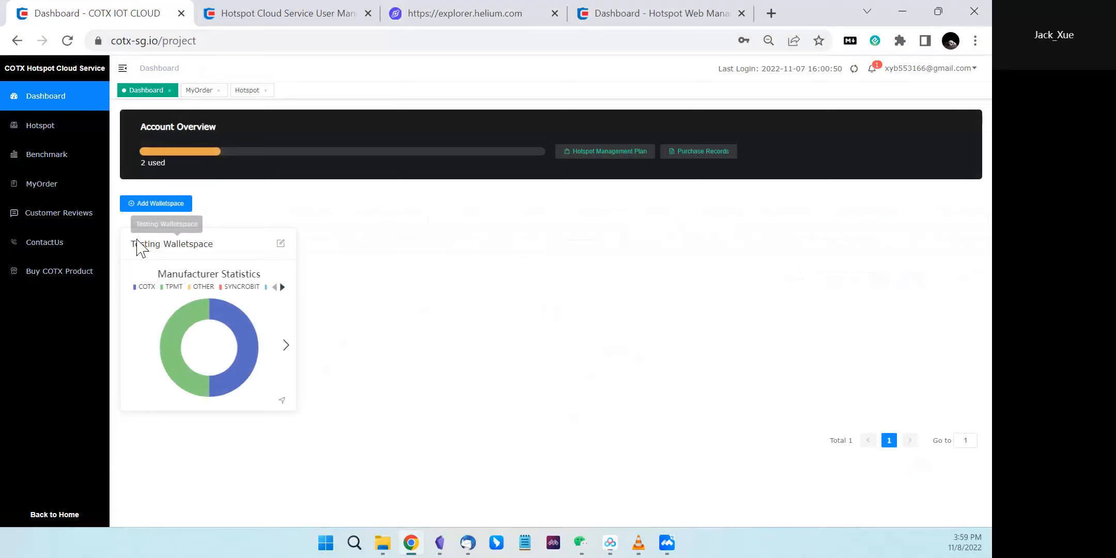
mouse_move(194, 318)
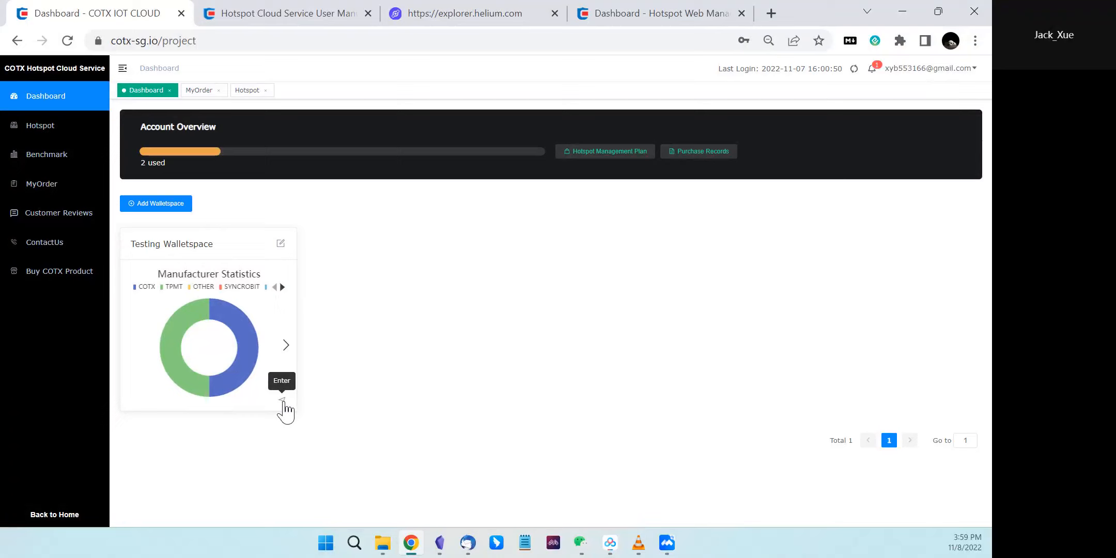
left_click(282, 401)
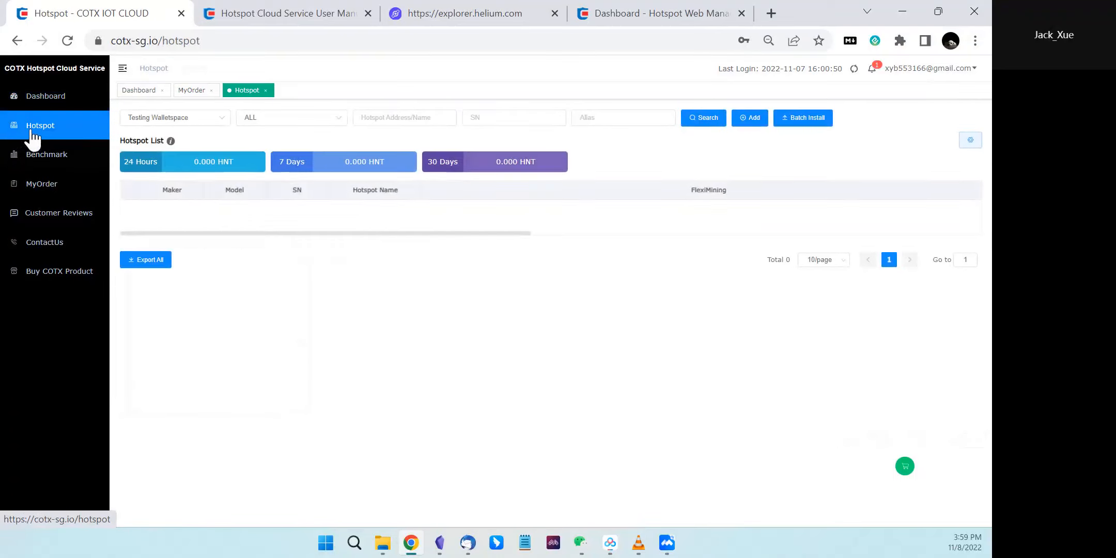
Step: Return to the Dashboard and review the hotspot management plans, highlighting the Basic plan, without checking out
left_click(40, 101)
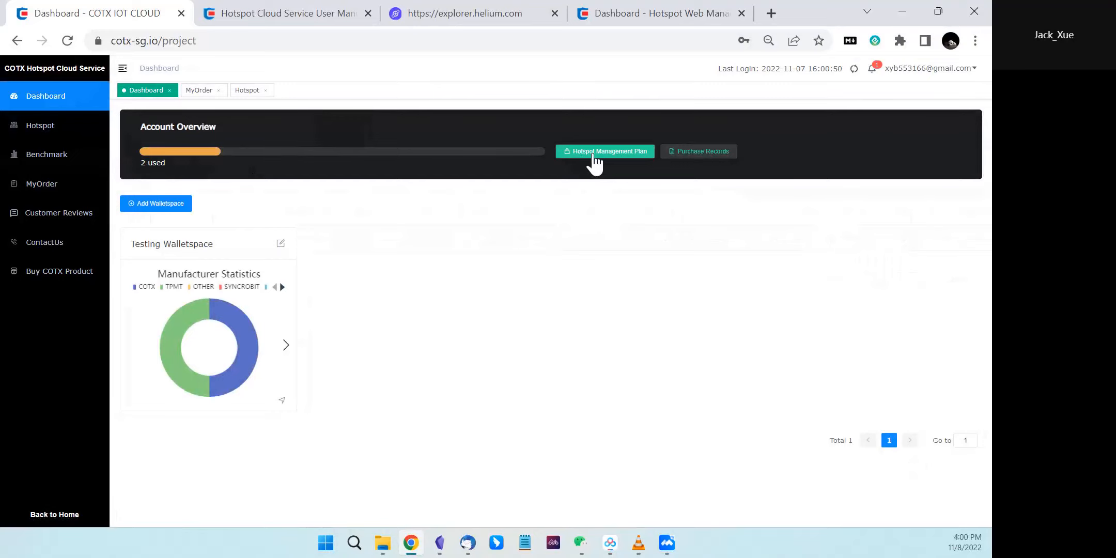
left_click(594, 155)
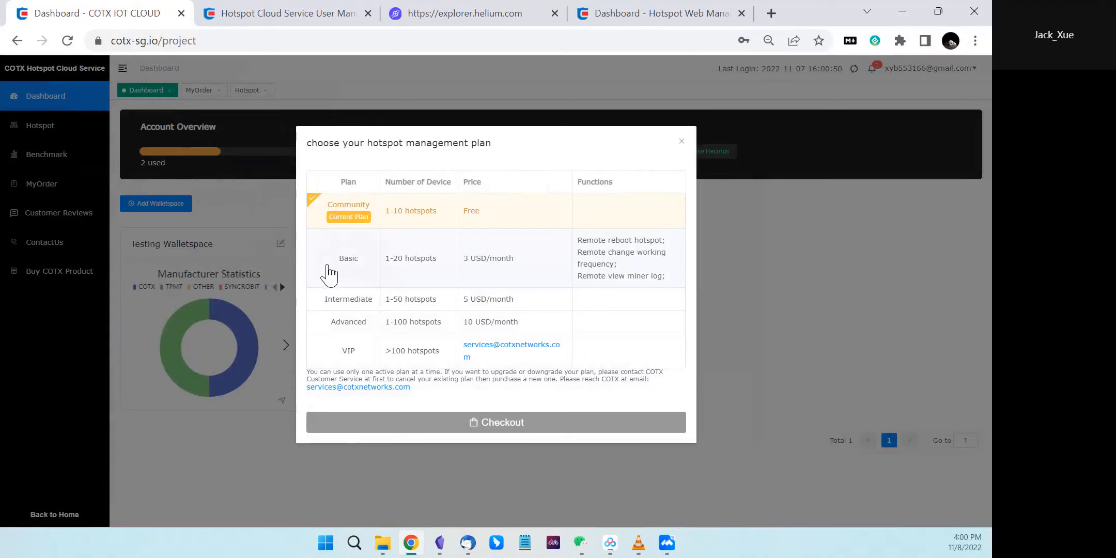
left_click(329, 274)
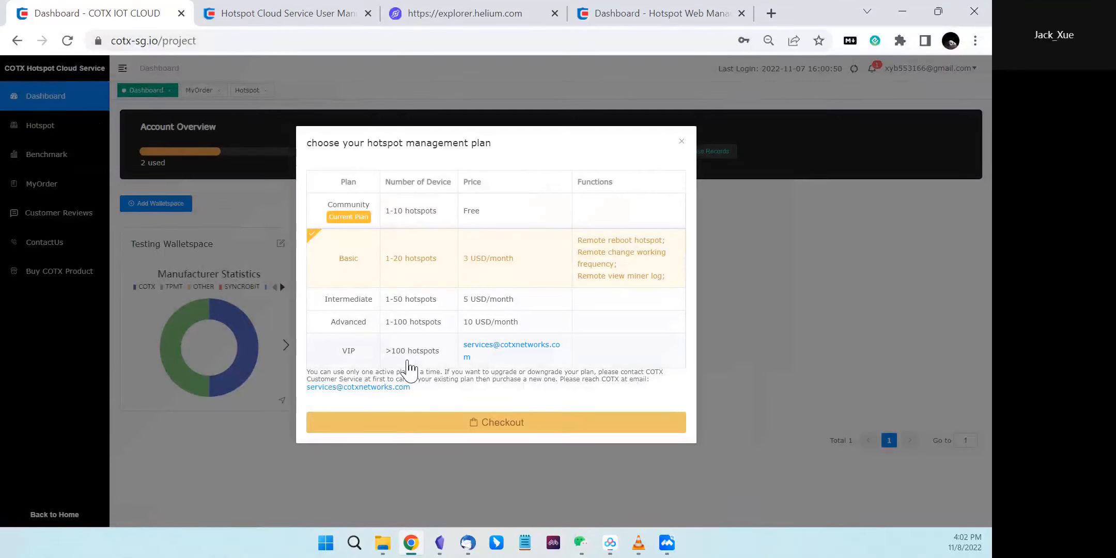
left_click(681, 142)
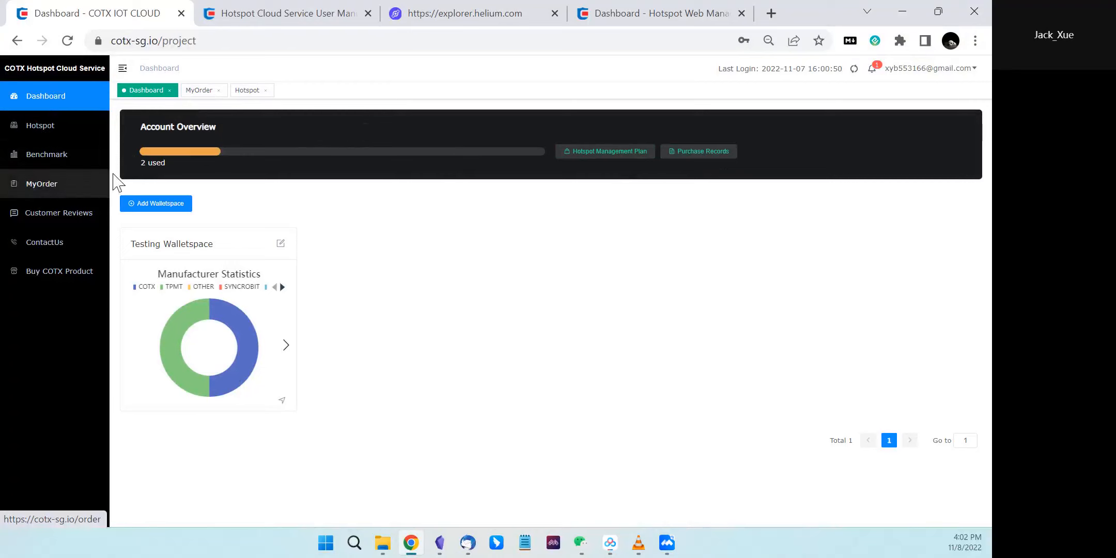
Step: View the purchase records, showing the FlexiMining Service orders and highlighting the EARNAPP order type
left_click(703, 153)
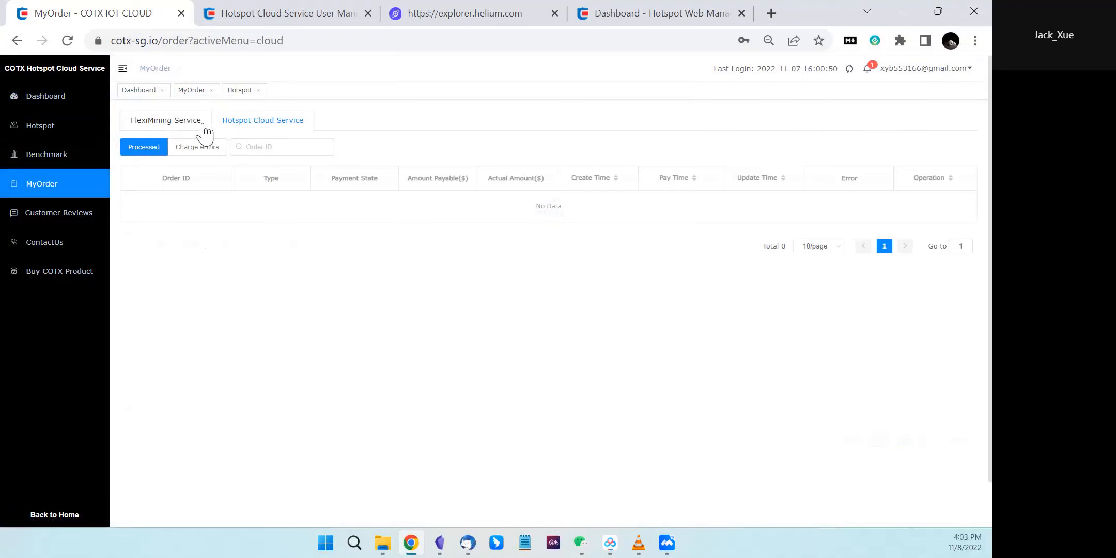
left_click(176, 121)
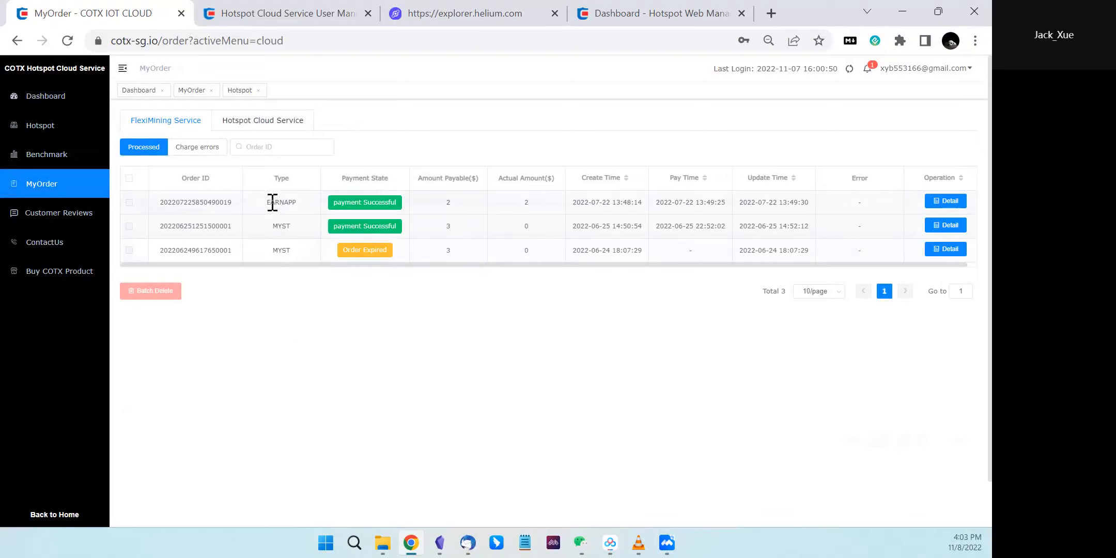
left_click_drag(266, 202, 295, 202)
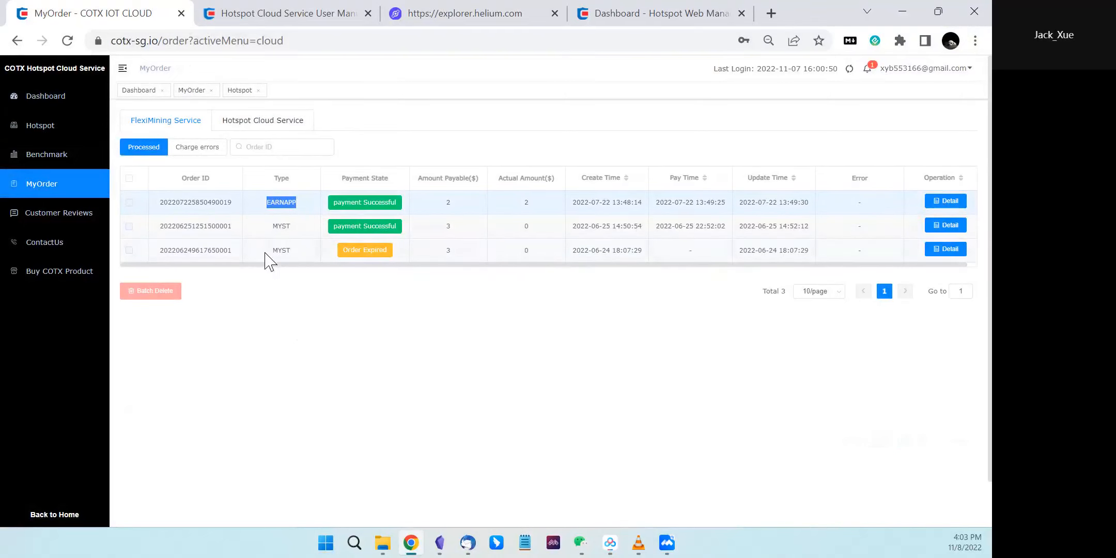
Step: Revisit the Dashboard, open the Hotspot page and examine the walletspace selector and the hotspot list's columns
left_click(74, 97)
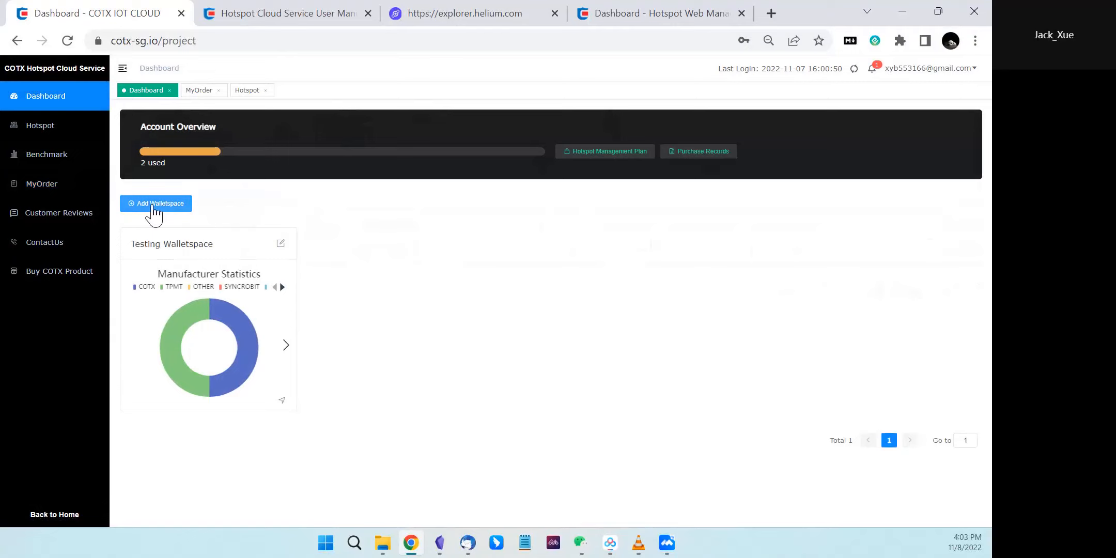
left_click(40, 125)
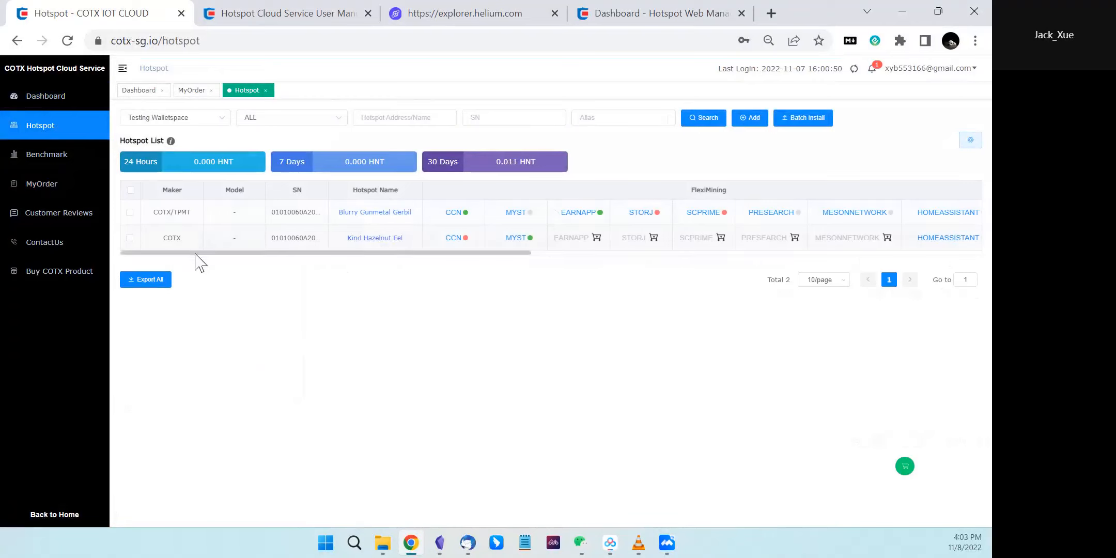
left_click(221, 120)
left_click(242, 137)
left_click_drag(325, 254, 347, 254)
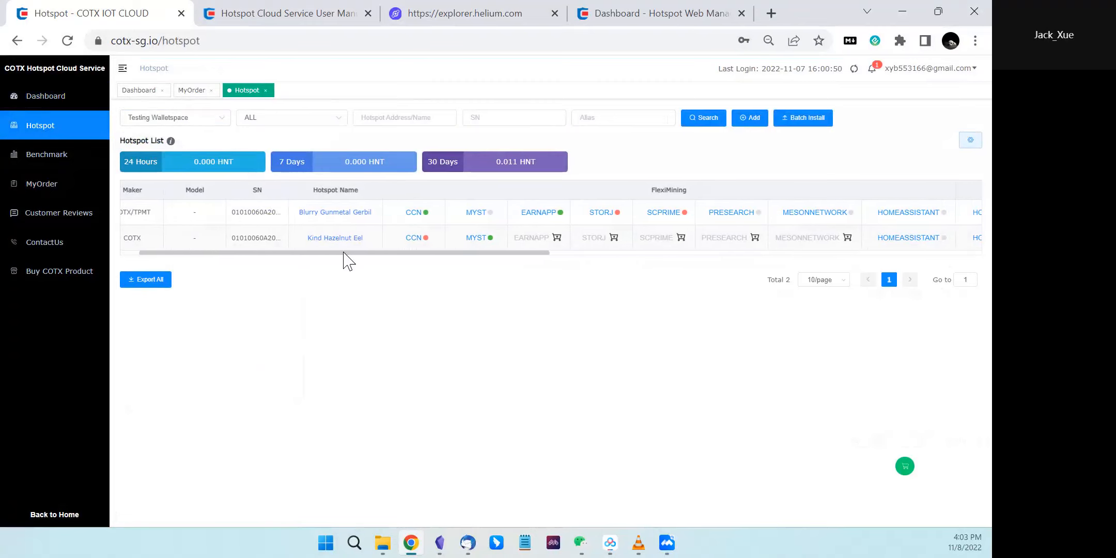
left_click_drag(237, 212, 245, 212)
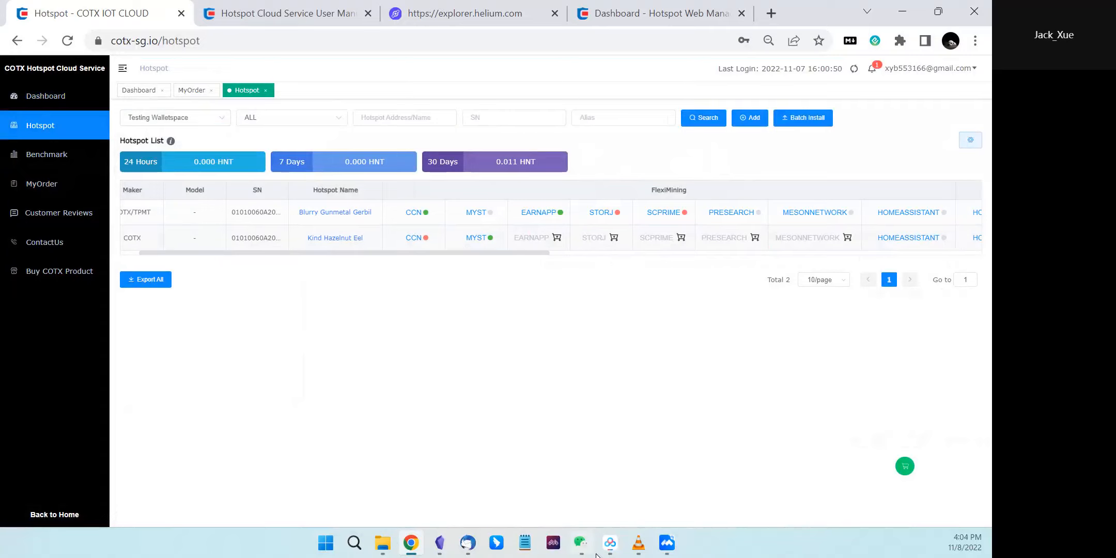
Step: Switch to the tutorial video in VLC and skip ahead to 03:22, where the Add Hotspot form is shown
left_click(639, 542)
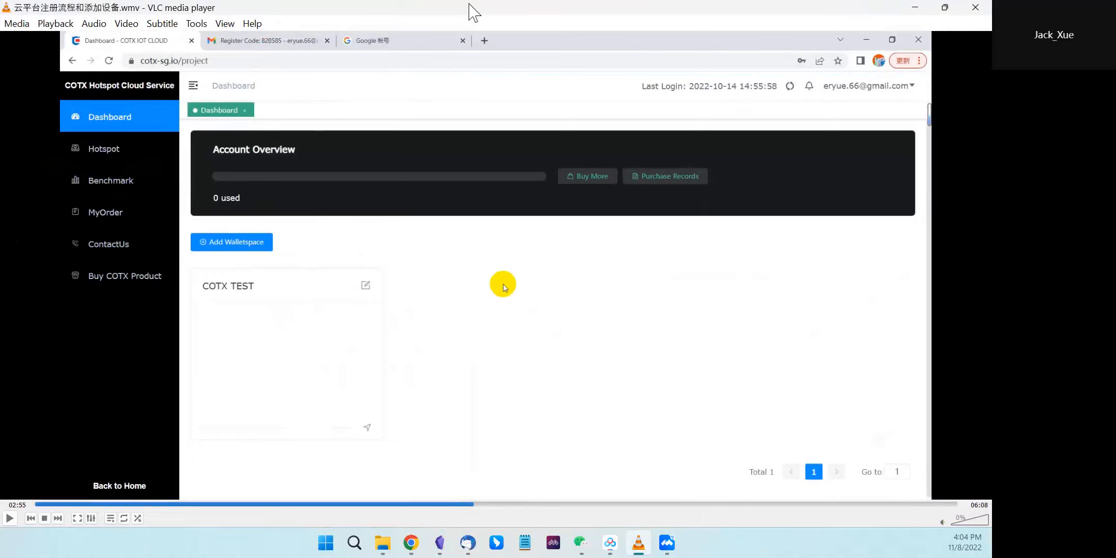
key("shift+Right")
key("shift+Right")
key("shift+Right")
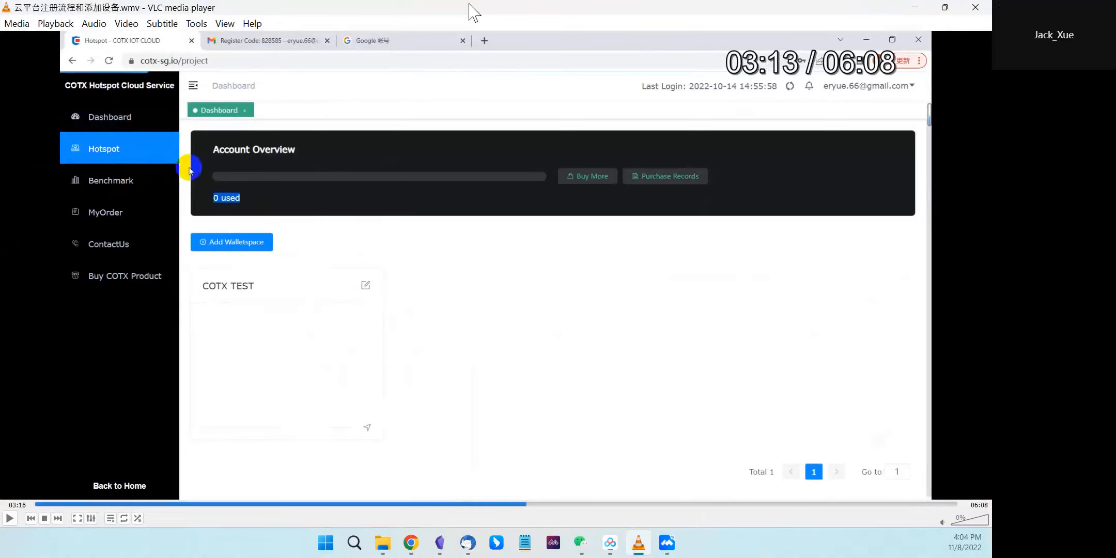
key("shift+Right")
key("shift+Right")
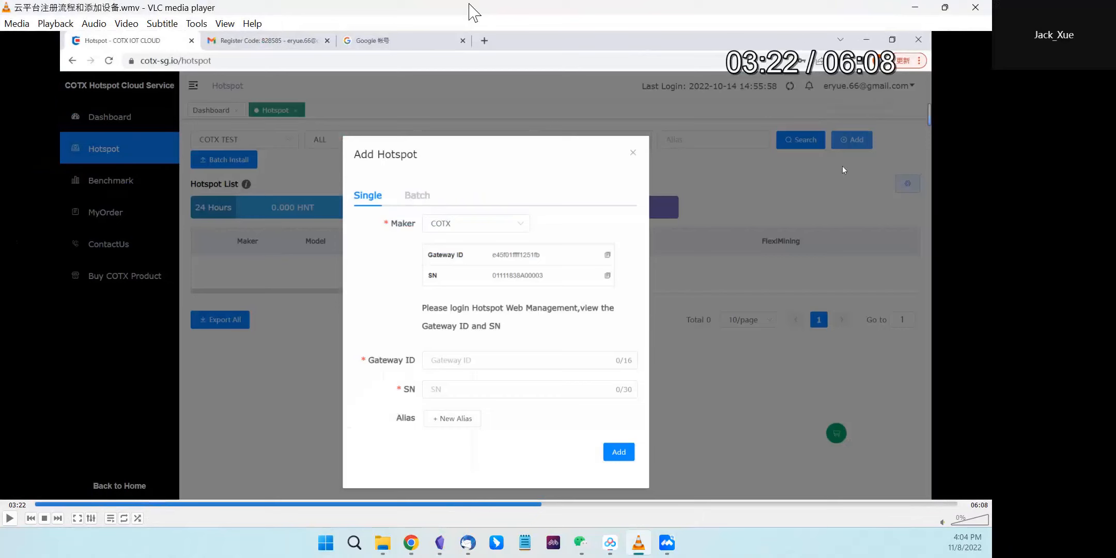
key("shift+Left")
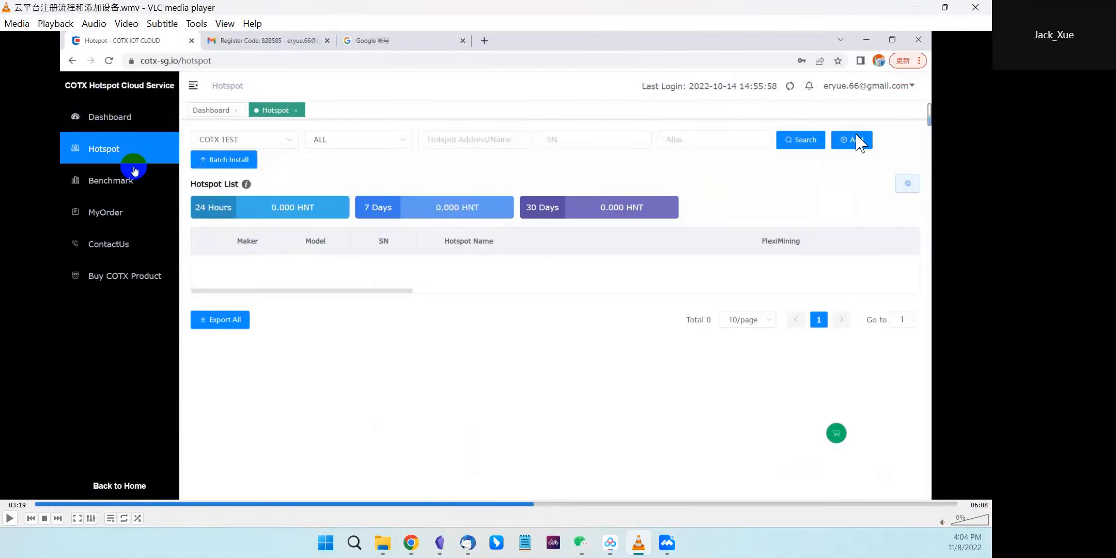
key("shift+Right")
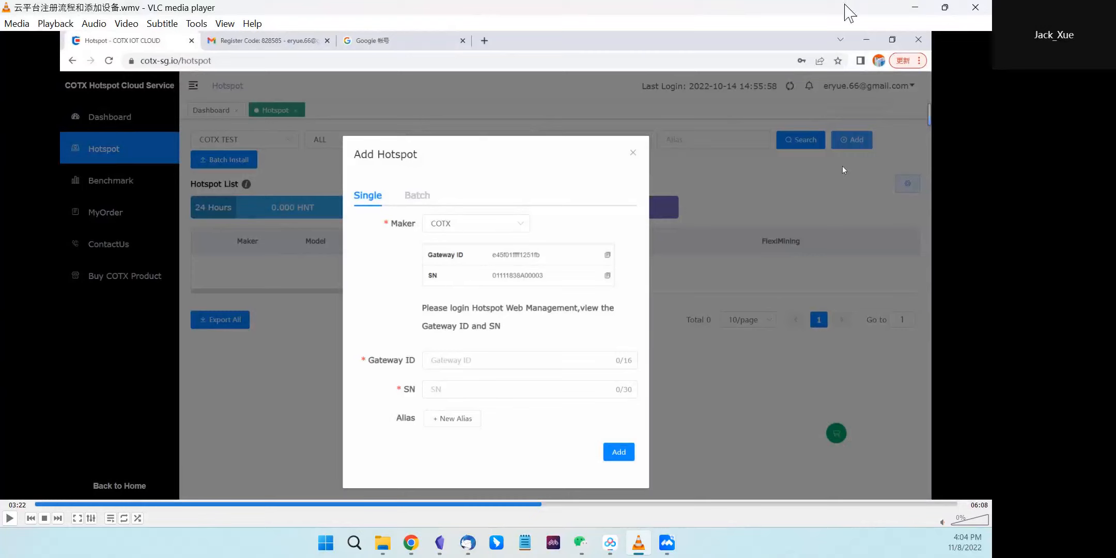
Step: Return to Chrome and find the Hotspot Cloud Service User Manual section on locating the Gateway ID and SN on the hotspot's label
left_click(914, 8)
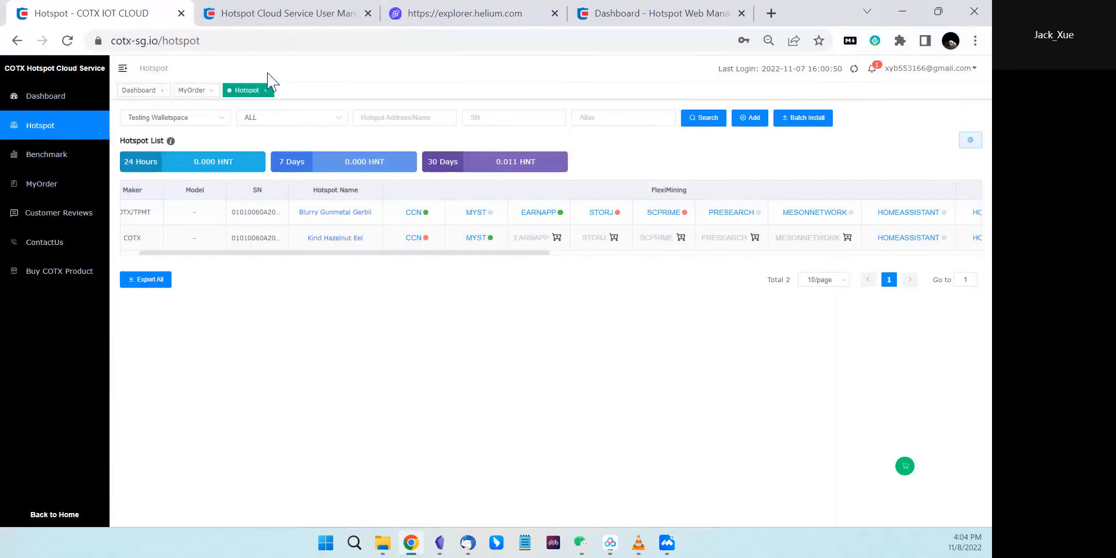
left_click(310, 13)
scroll(295, 258, "down", 10)
scroll(289, 277, "down", 15)
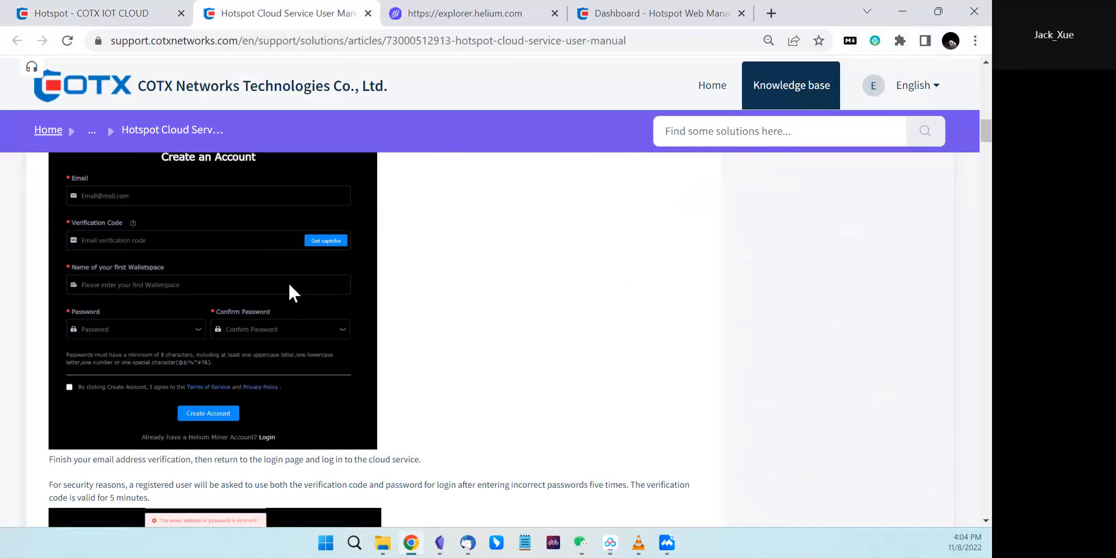
scroll(309, 299, "down", 8)
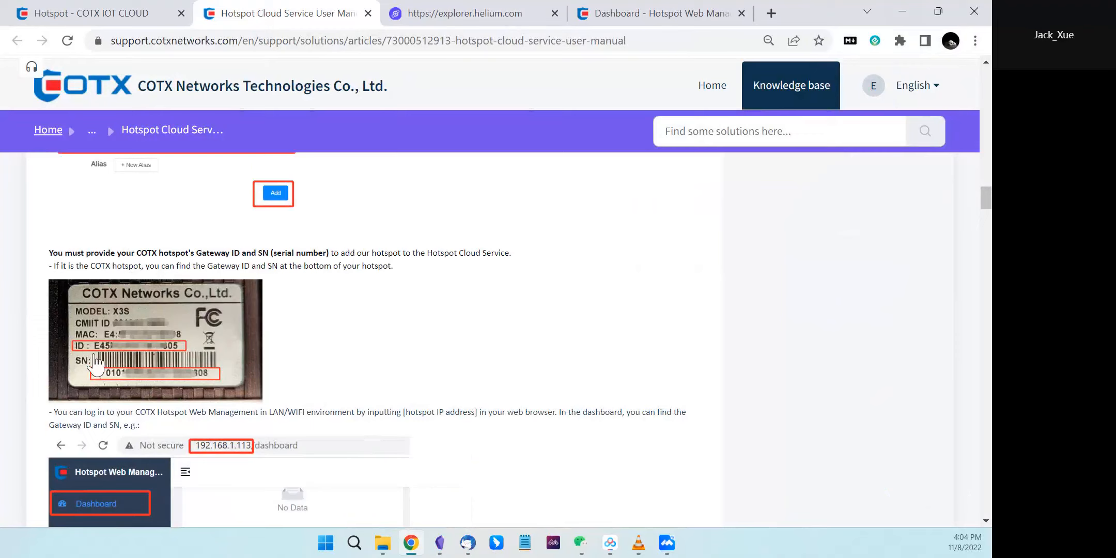
Step: Go back to the tutorial video in VLC to review the Gateway ID and SN fields of the Add Hotspot form
left_click(117, 8)
left_click(639, 542)
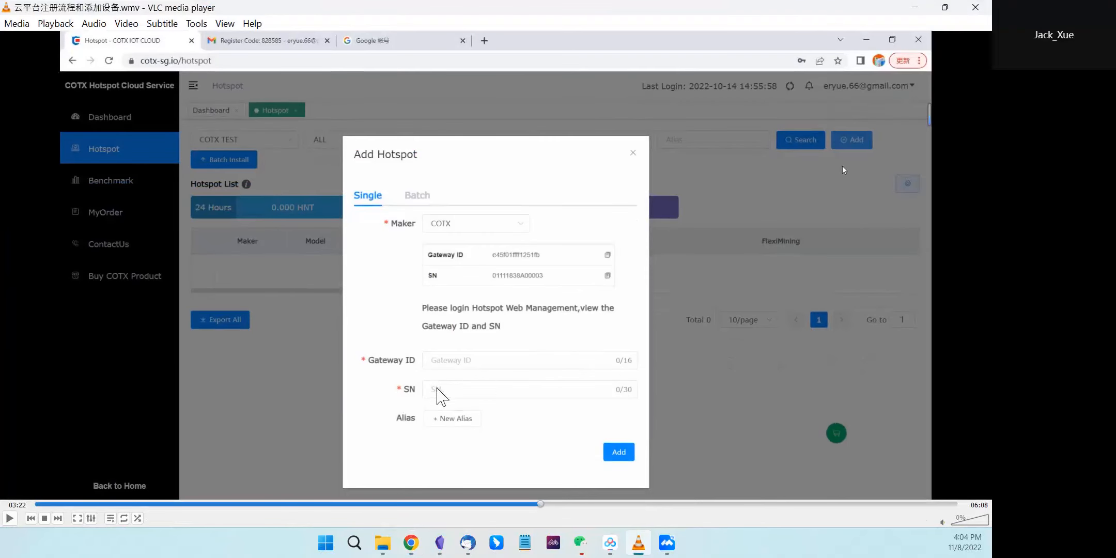
left_click(915, 7)
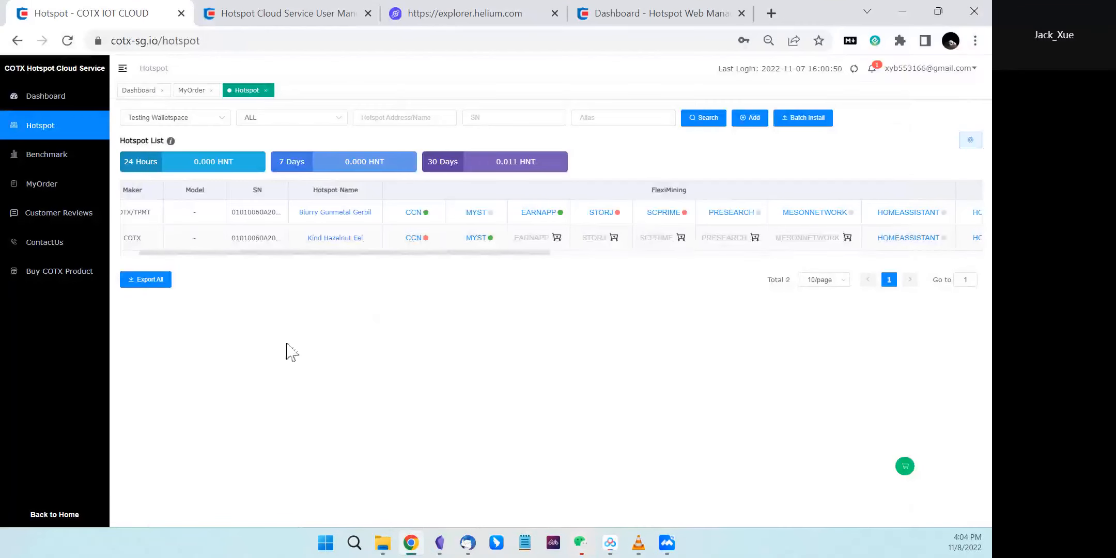
left_click(902, 11)
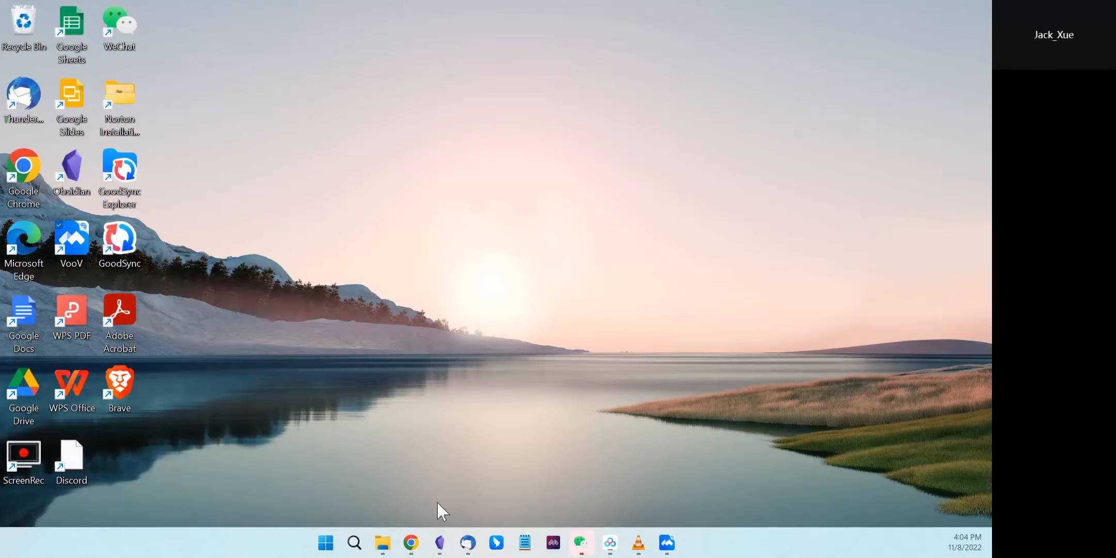
left_click(639, 543)
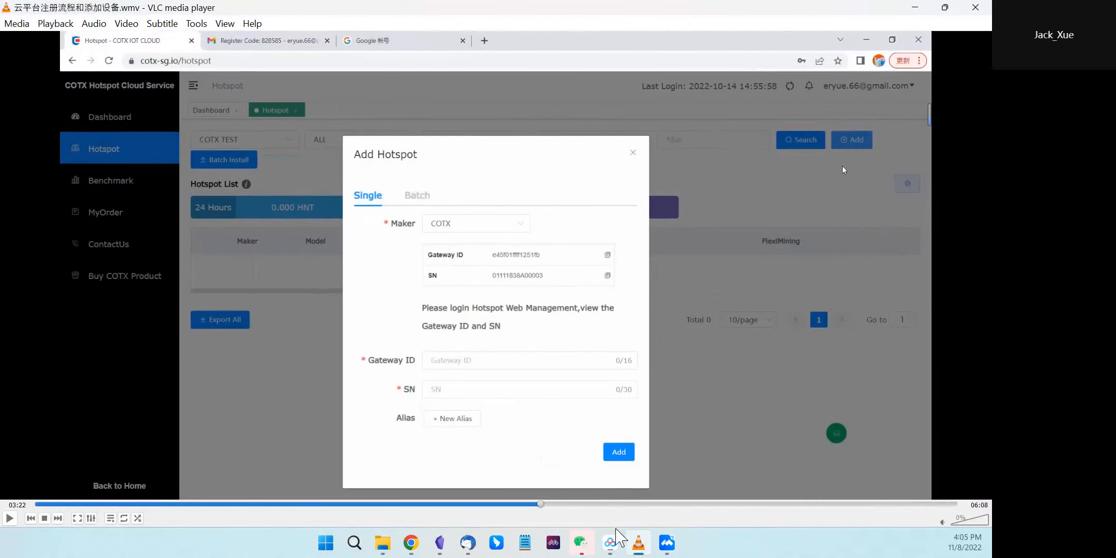
left_click(915, 7)
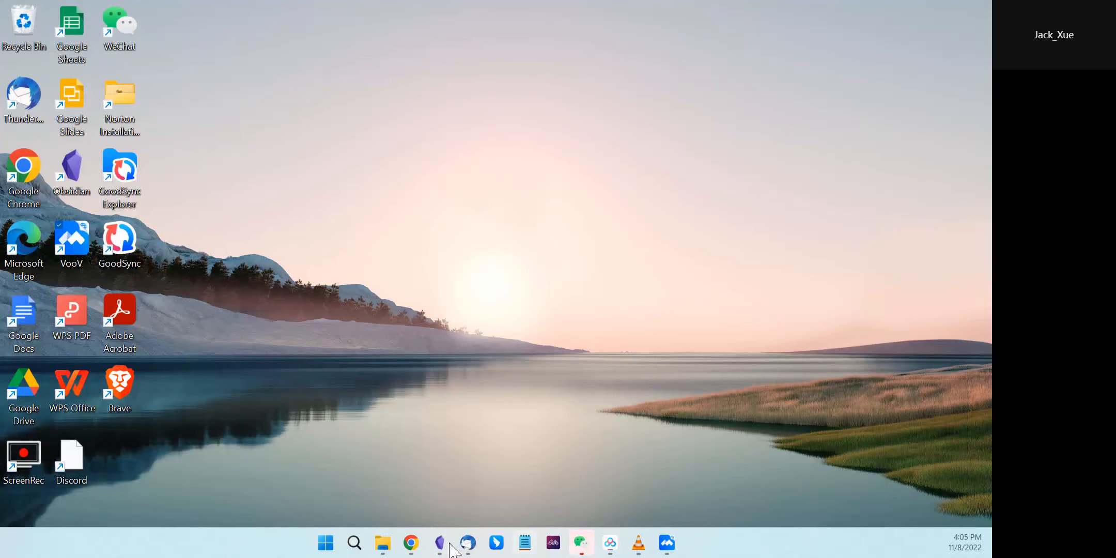
Step: Reopen the user manual in Chrome and examine how to find the Gateway ID and SN in Hotspot Web Management
left_click(410, 542)
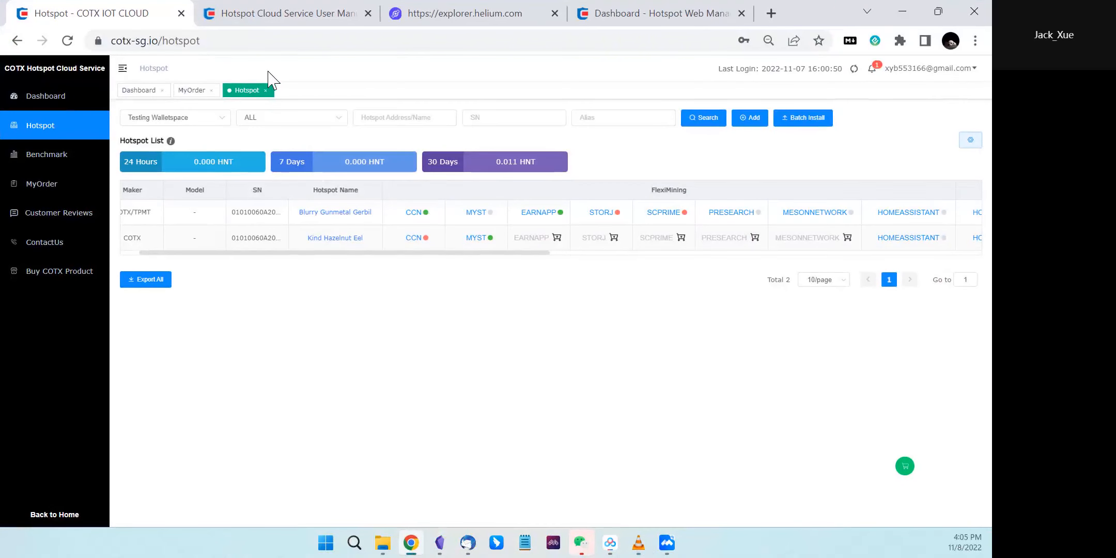
left_click(285, 11)
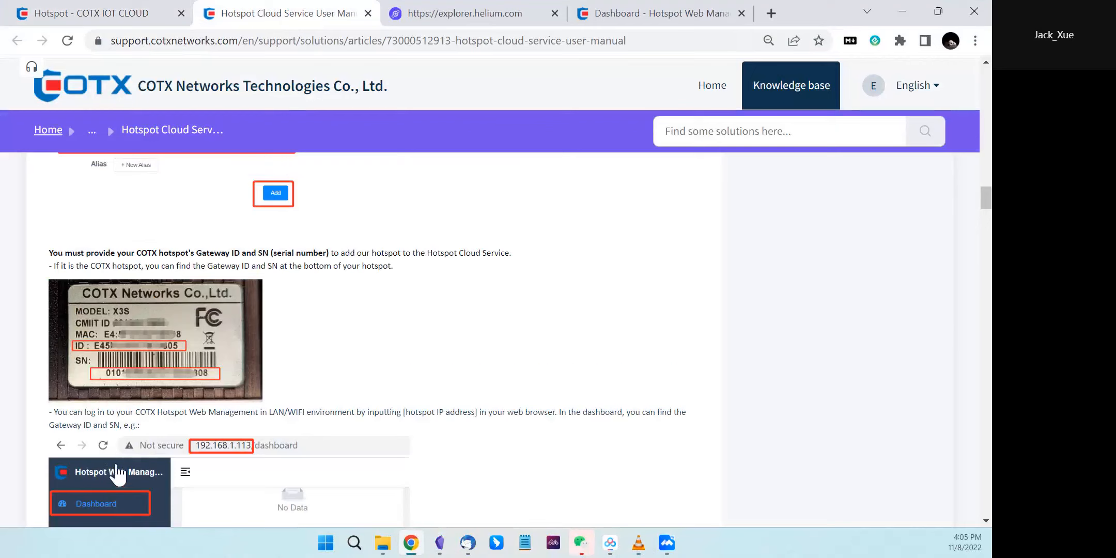
scroll(111, 460, "down", 3)
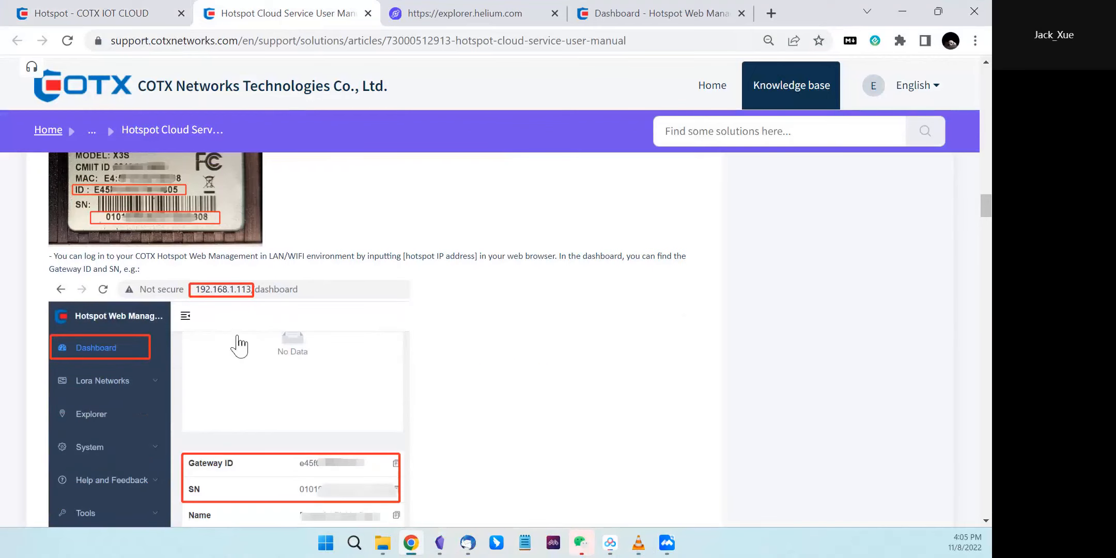
scroll(253, 367, "down", 2)
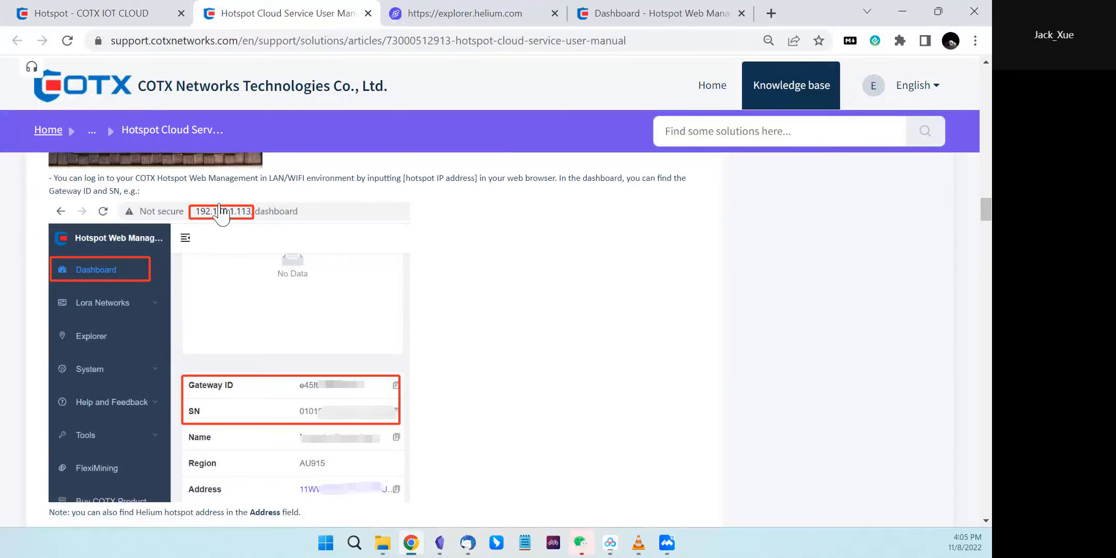
left_click(120, 18)
left_click(278, 21)
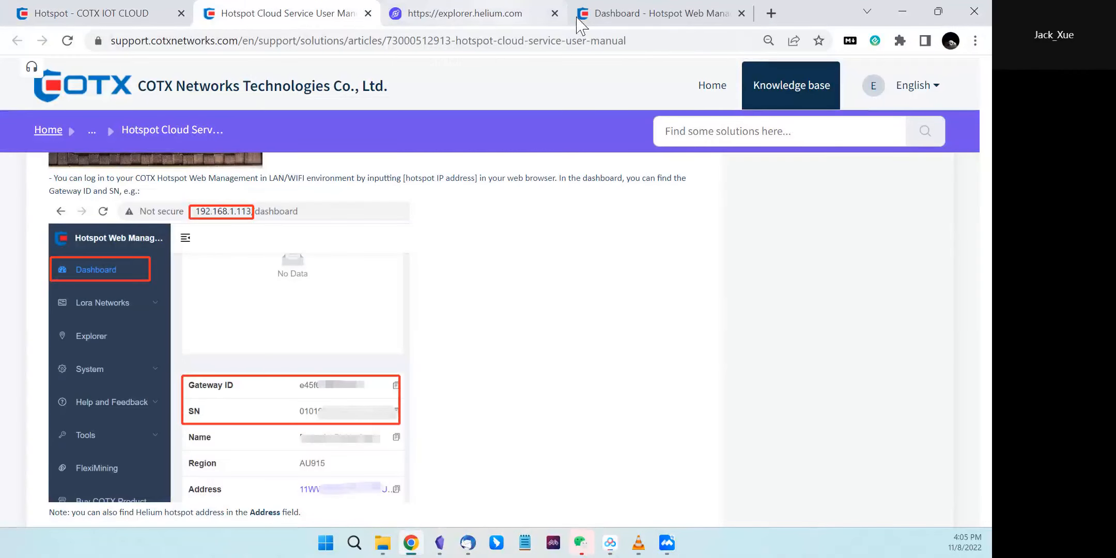
Step: Review the hotspot's details on the local Hotspot Web Management dashboard and view the Helium Explorer page
left_click(713, 14)
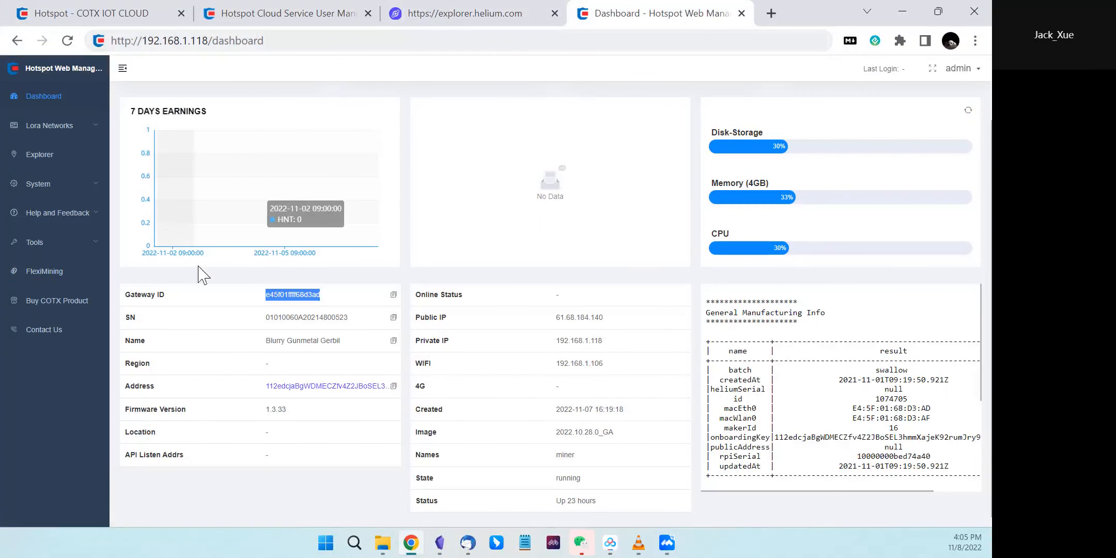
scroll(212, 326, "down", 1)
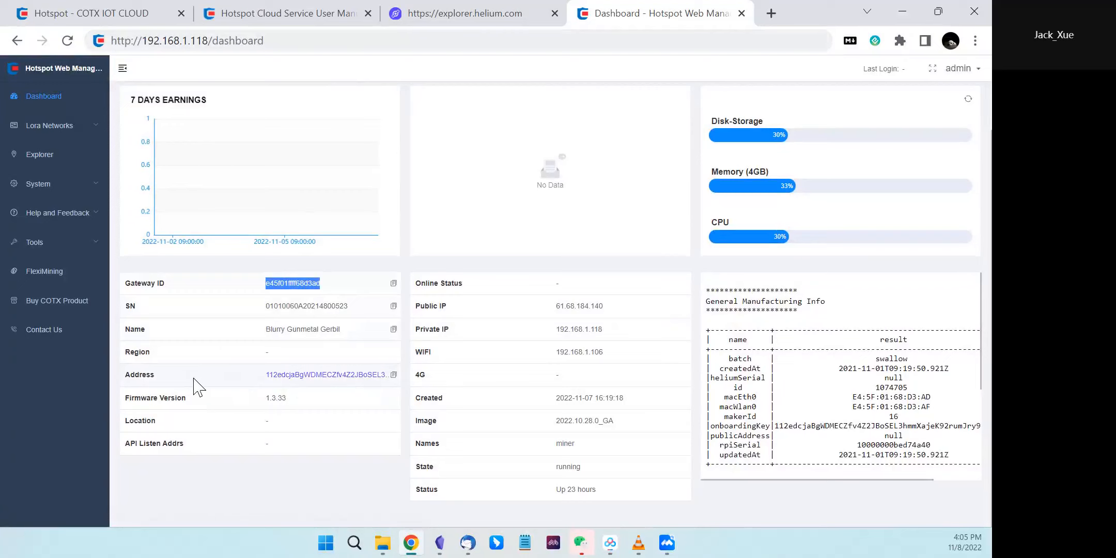
left_click(488, 22)
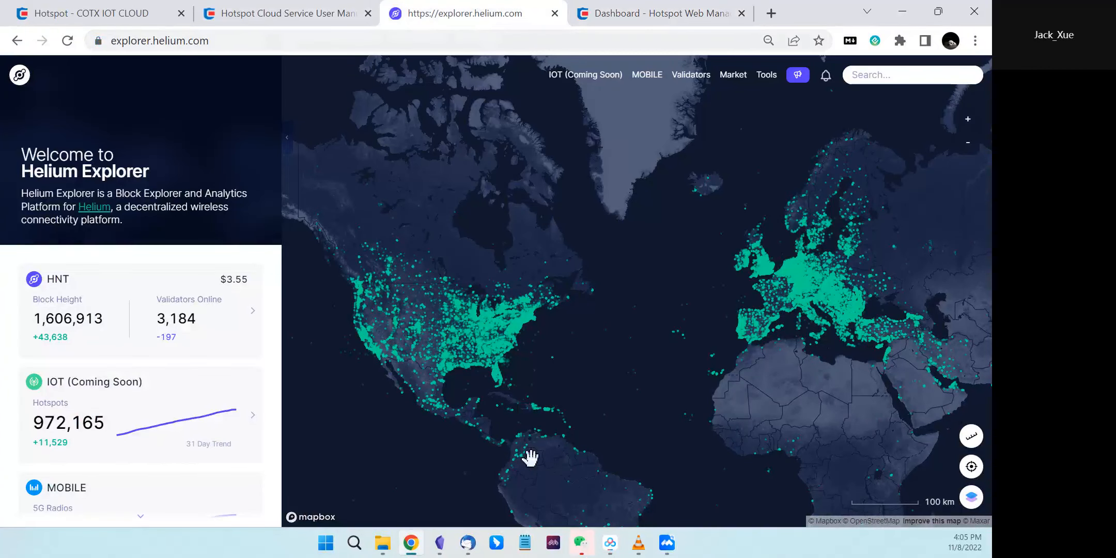
Step: Switch to the tutorial video in VLC and skip through the Add Hotspot part, leaving playback at 04:04
left_click(641, 549)
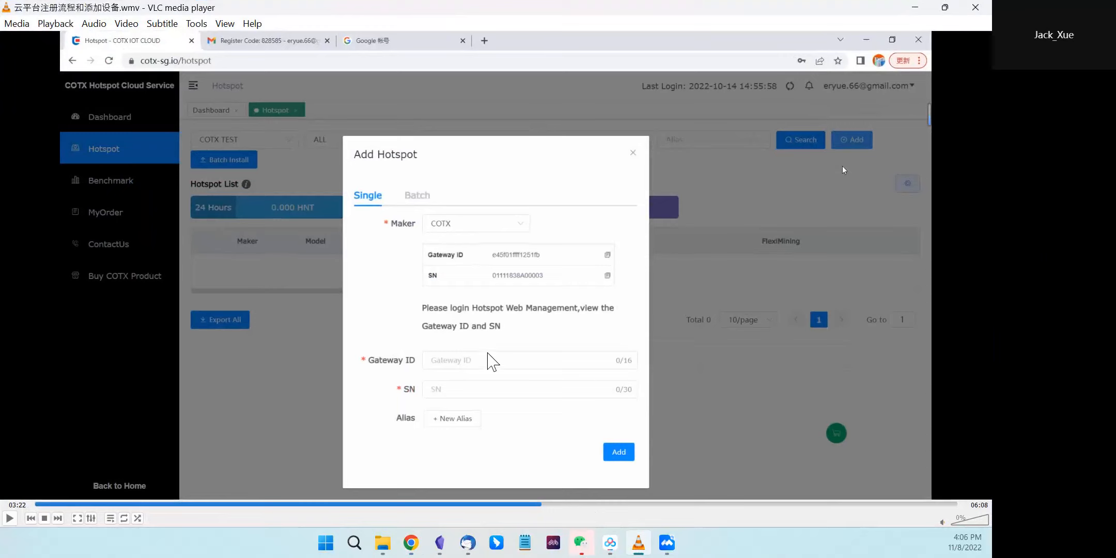
key("shift+Right")
key("shift+Right")
key("shift+Right")
key("shift+Right")
key("shift+Right")
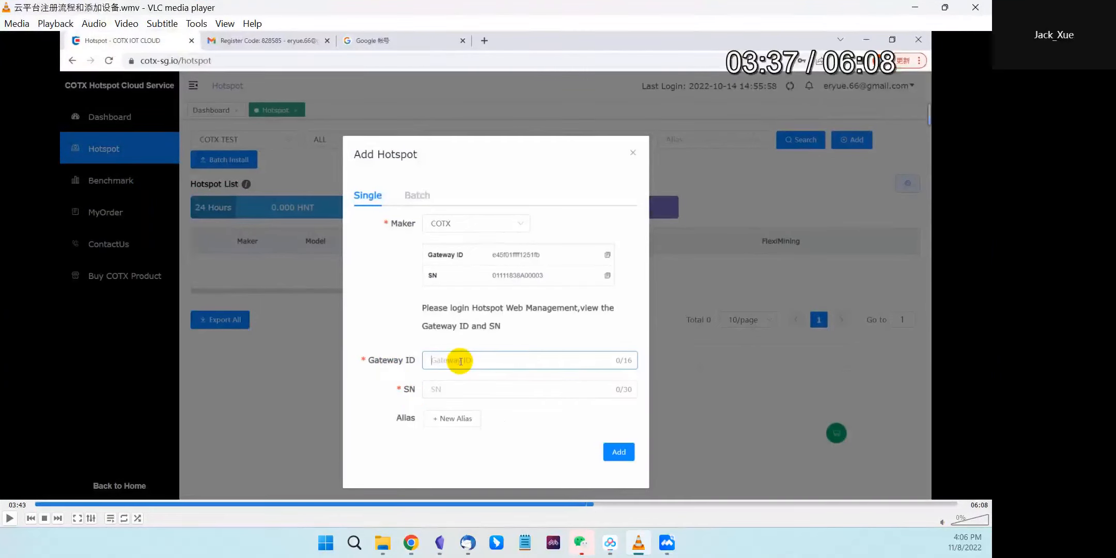
key("shift+Right")
key("shift+Right")
key("shift+Right")
key("shift+Right")
key("shift+Right")
key("shift+Right")
key("shift+Right")
key("shift+Right")
key("shift+Right")
key("shift+Right")
key("shift+Right")
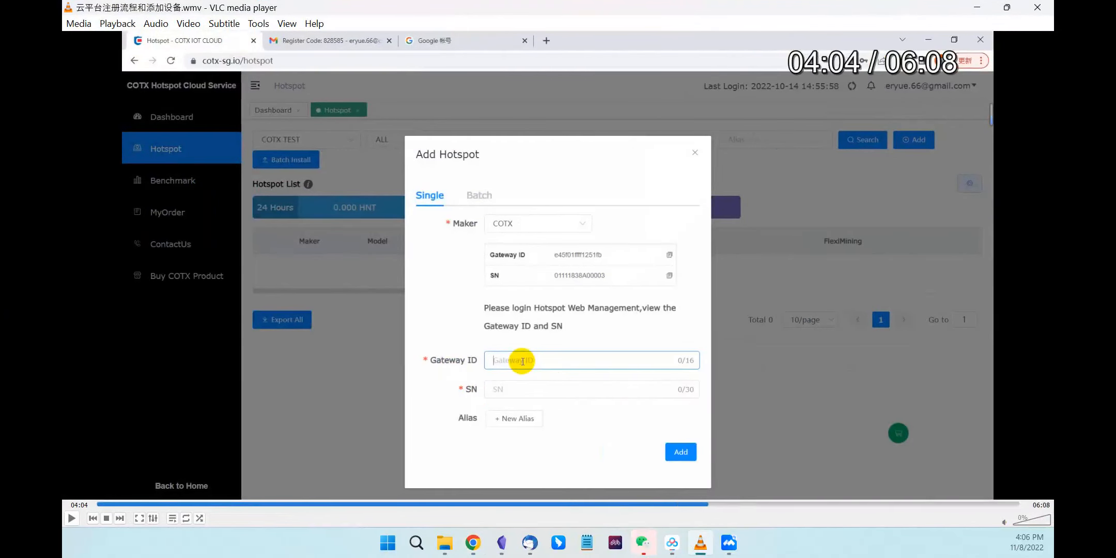
key("shift+Right")
key("shift+Right")
key("shift+Right")
key("shift+Right")
key("shift+Right")
key("shift+Right")
key("shift+Right")
key("shift+Right")
key("shift+Right")
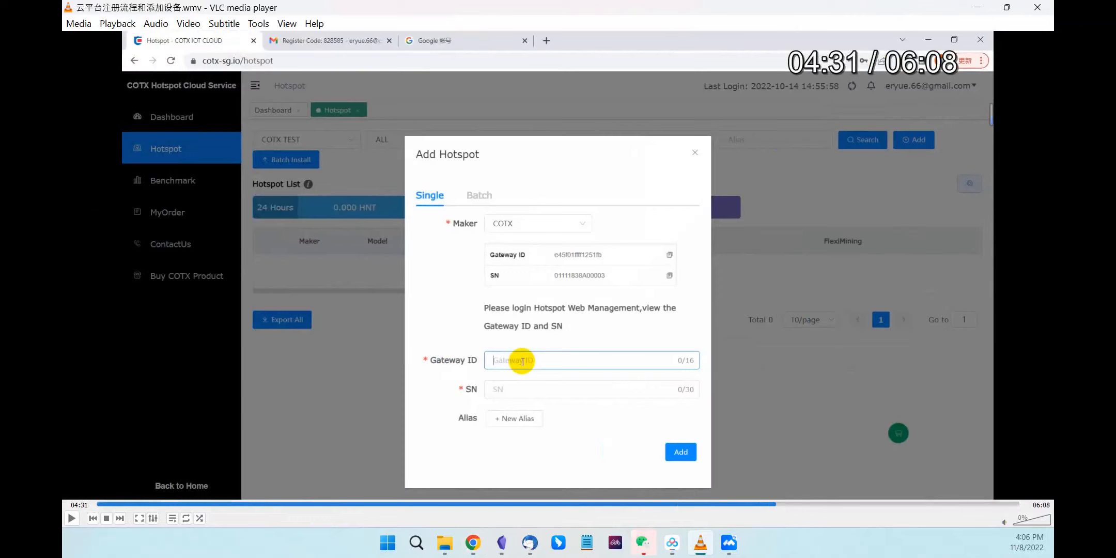
key("shift+Right")
key("shift+Right")
key("shift+Right")
key("shift+Right")
key("shift+Right")
key("shift+Right")
key("shift+Right")
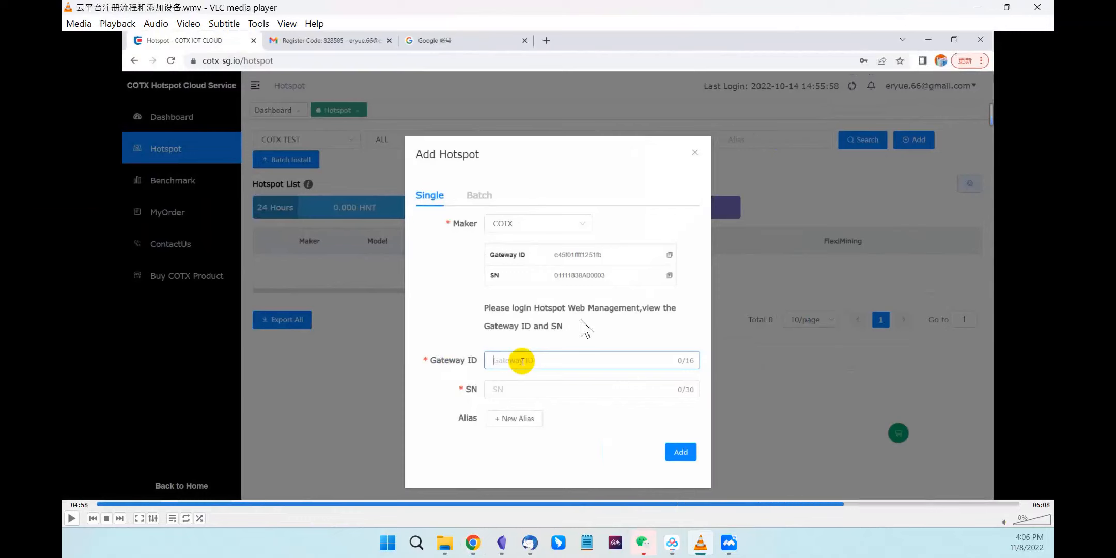
key("shift+Right")
key("shift+Right")
key("shift+Right")
key("shift+Right")
key("shift+Right")
key("shift+Right")
key("shift+Right")
key("shift+Right")
key("shift+Right")
key("shift+Right")
key("shift+Right")
key("shift+Right")
key("shift+Right")
key("shift+Right")
left_click(709, 504)
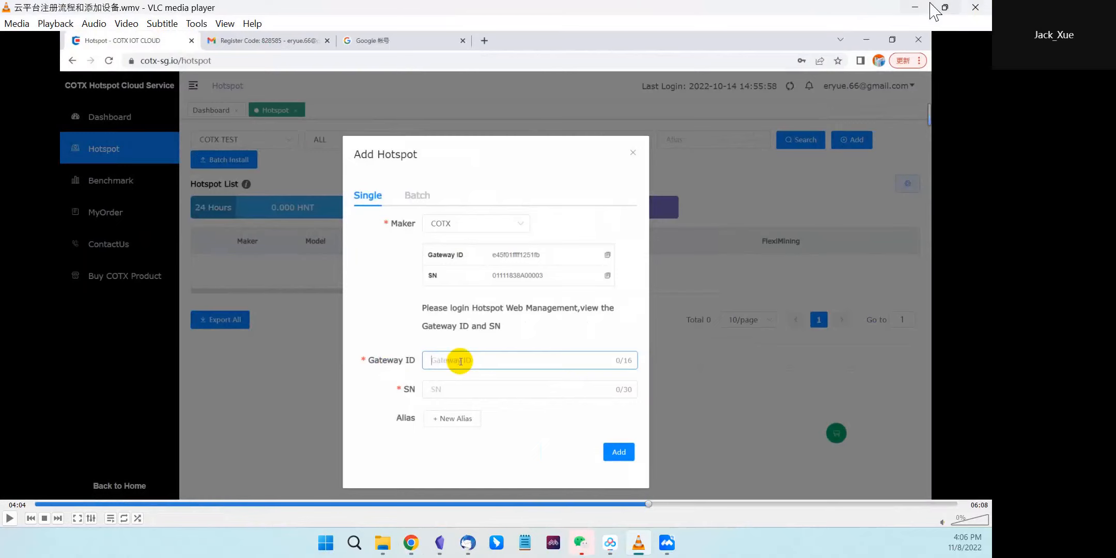
Step: Return to the live Hotspot page in Chrome, examine the Add Hotspot form's Gateway ID and SN fields, and close the form
left_click(914, 7)
left_click(266, 21)
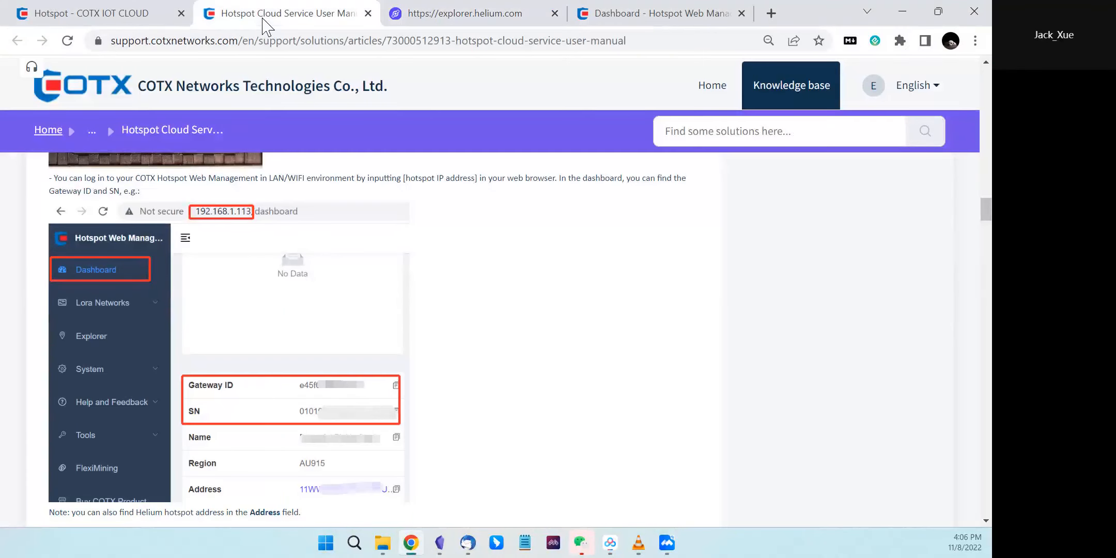
left_click(144, 20)
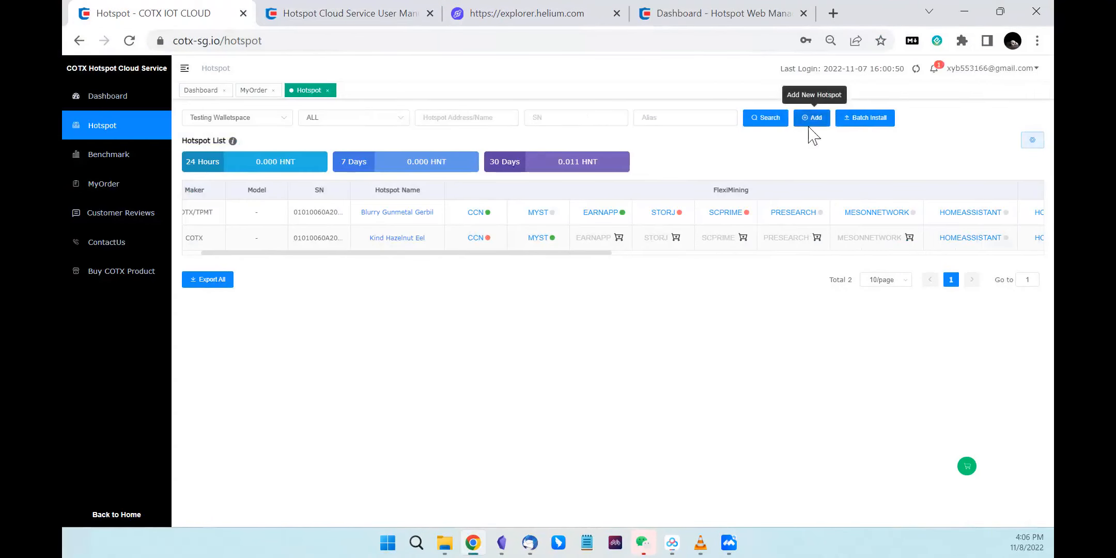
left_click(750, 117)
left_click(450, 336)
left_click(460, 362)
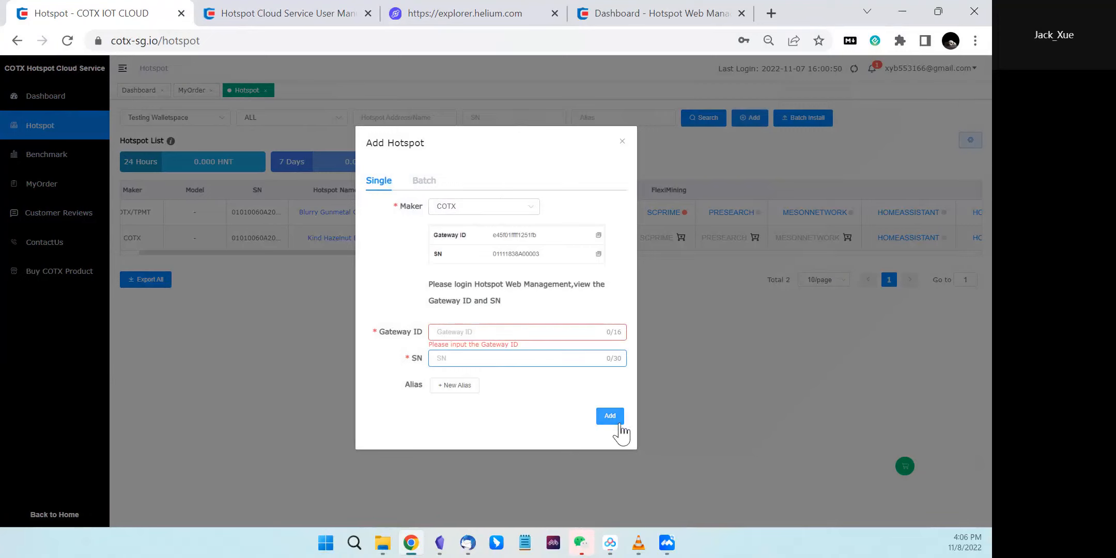
left_click(693, 382)
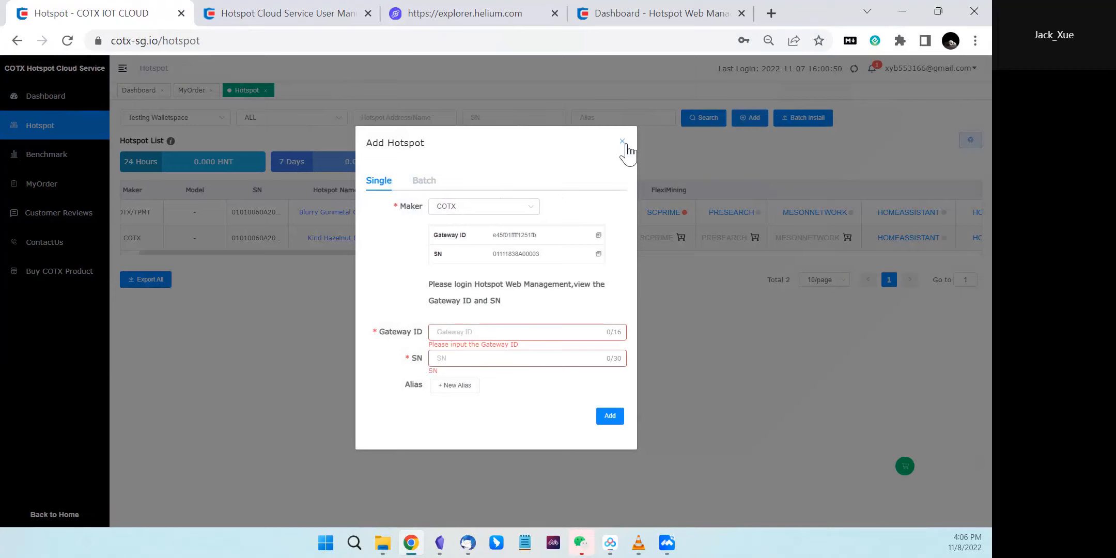
left_click(623, 142)
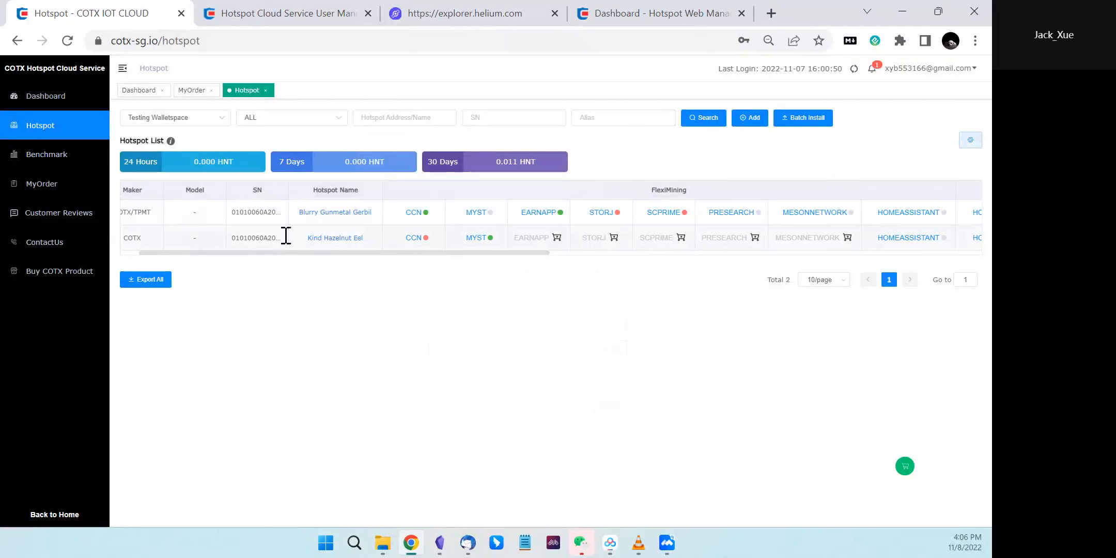
Step: Reopen the Add Hotspot form and set the Maker to OTHER
left_click(749, 119)
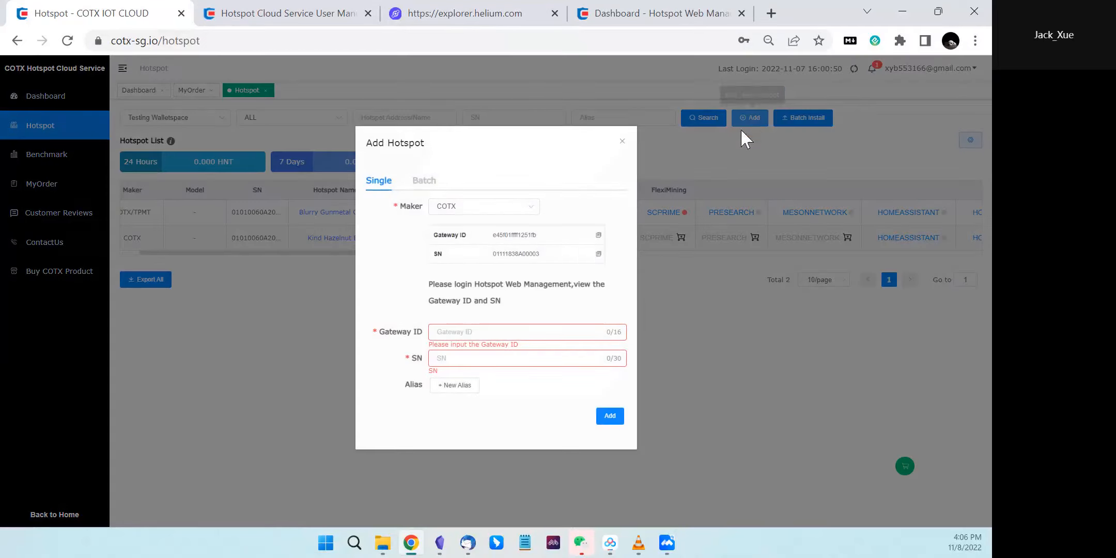
left_click(517, 210)
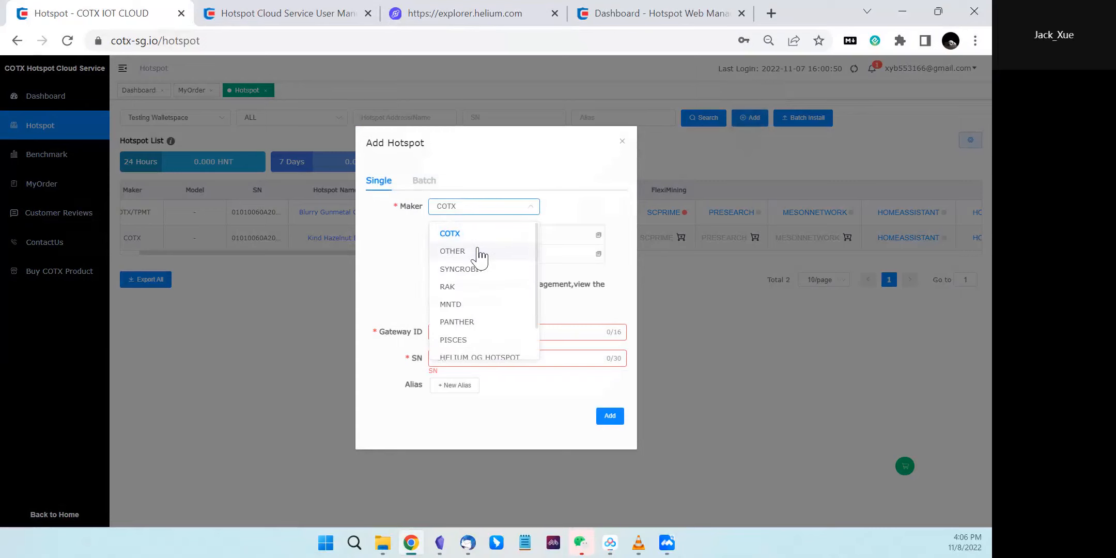
left_click(479, 253)
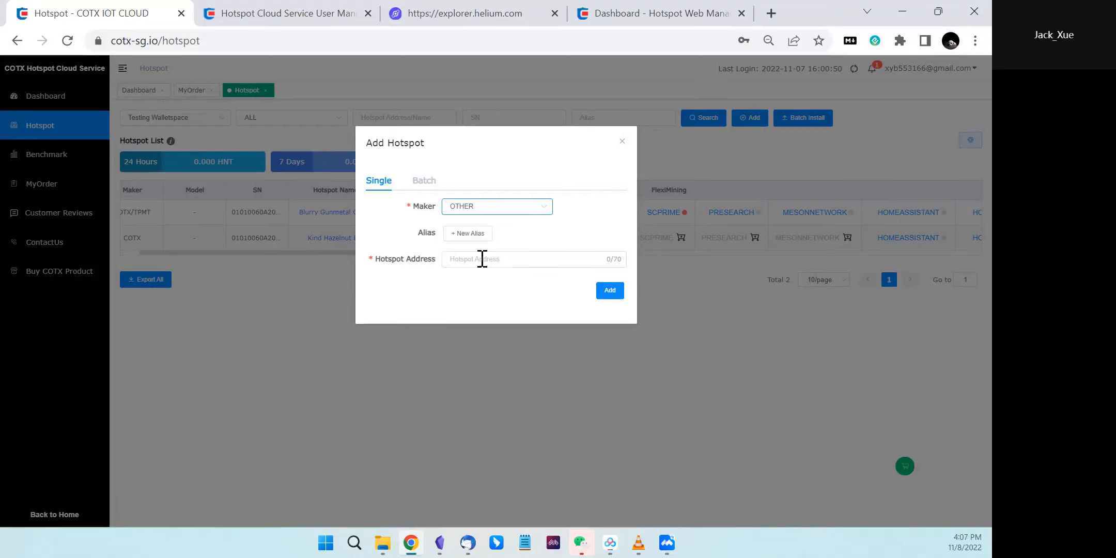
Step: Check Helium Explorer and the local hotspot dashboard as sources for the Hotspot Address field, and close the Add Hotspot form
left_click(451, 259)
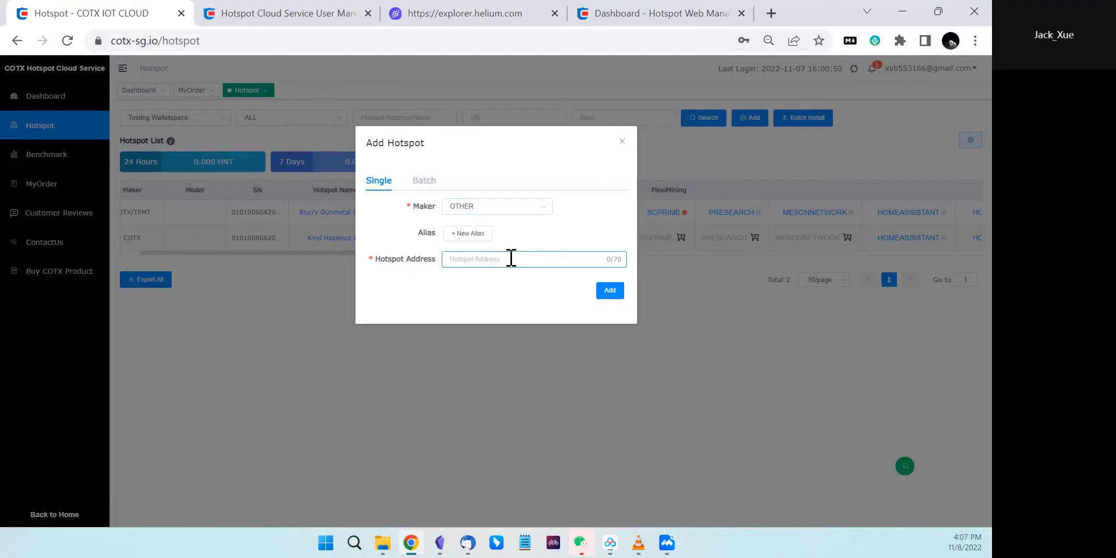
left_click(497, 22)
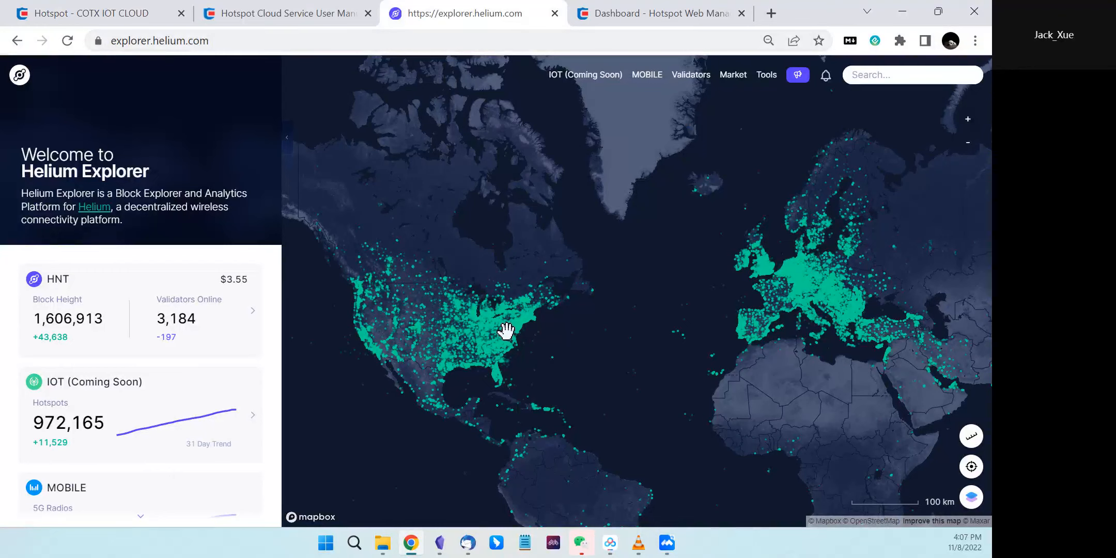
scroll(131, 391, "down", 4)
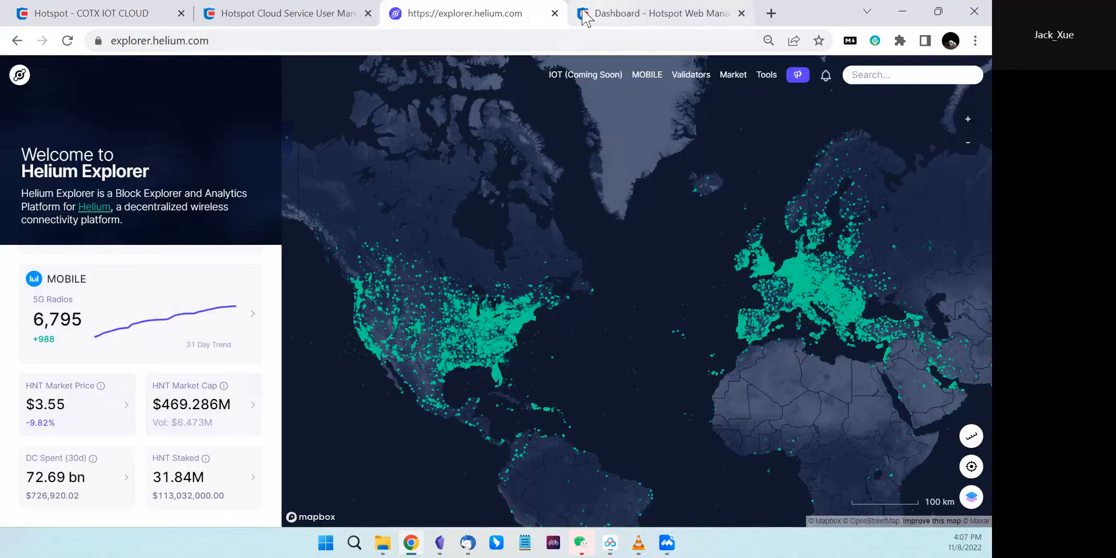
left_click(313, 23)
left_click(617, 18)
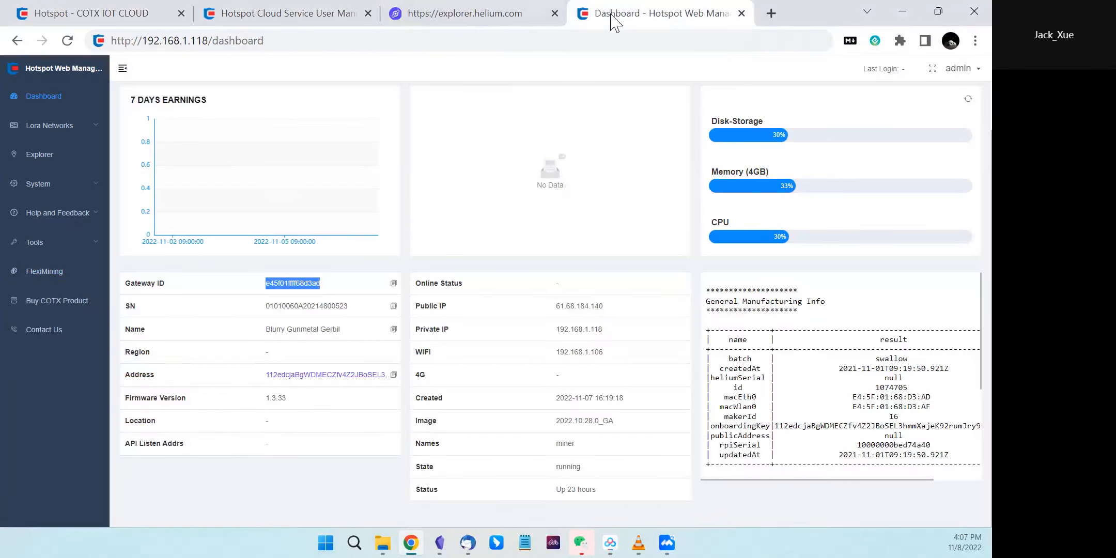
left_click(129, 15)
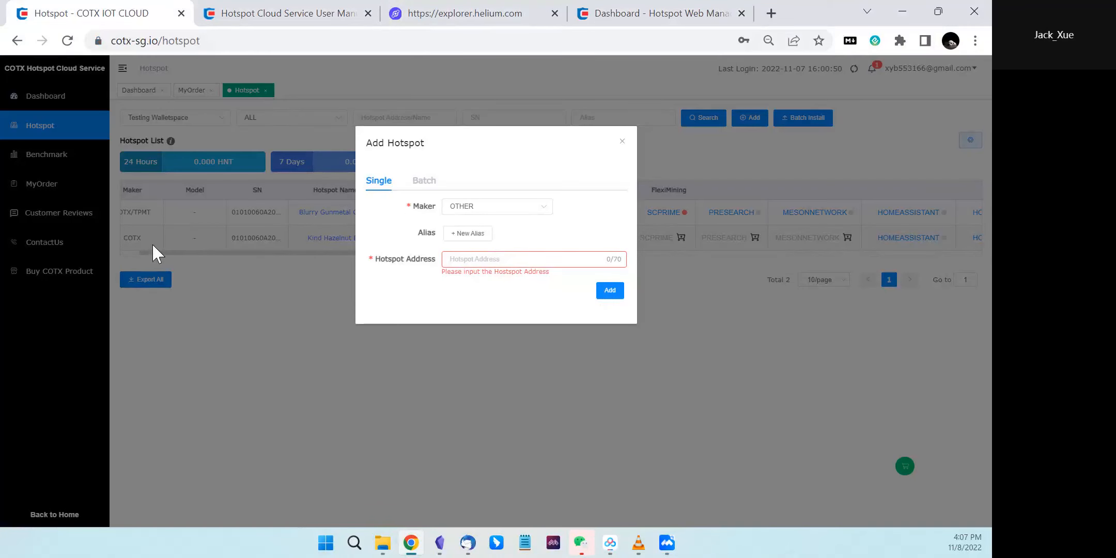
left_click(623, 141)
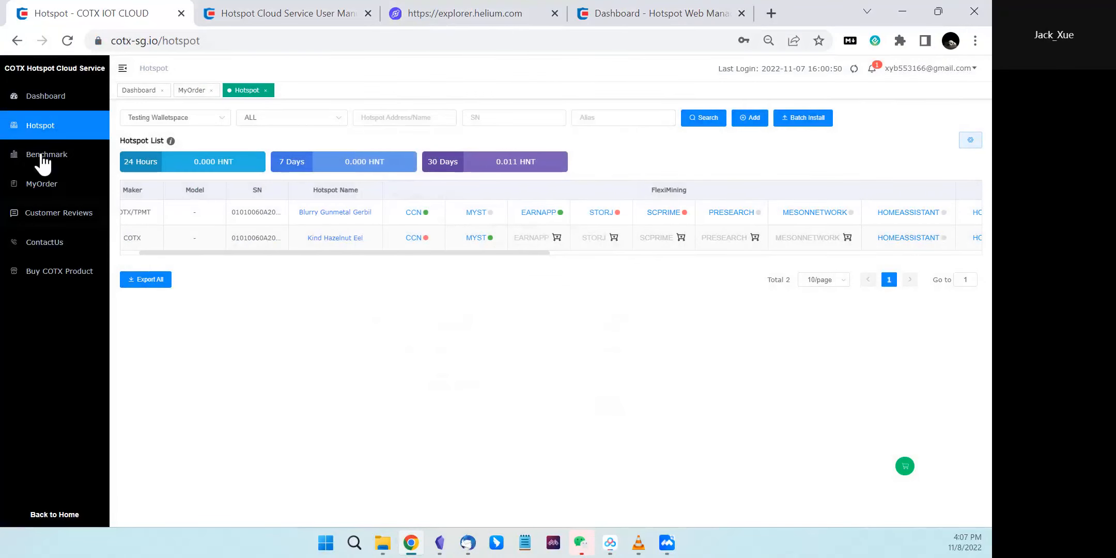
Step: Reopen the Add Hotspot form and set the Maker to RAK and the Model to V2
left_click(749, 120)
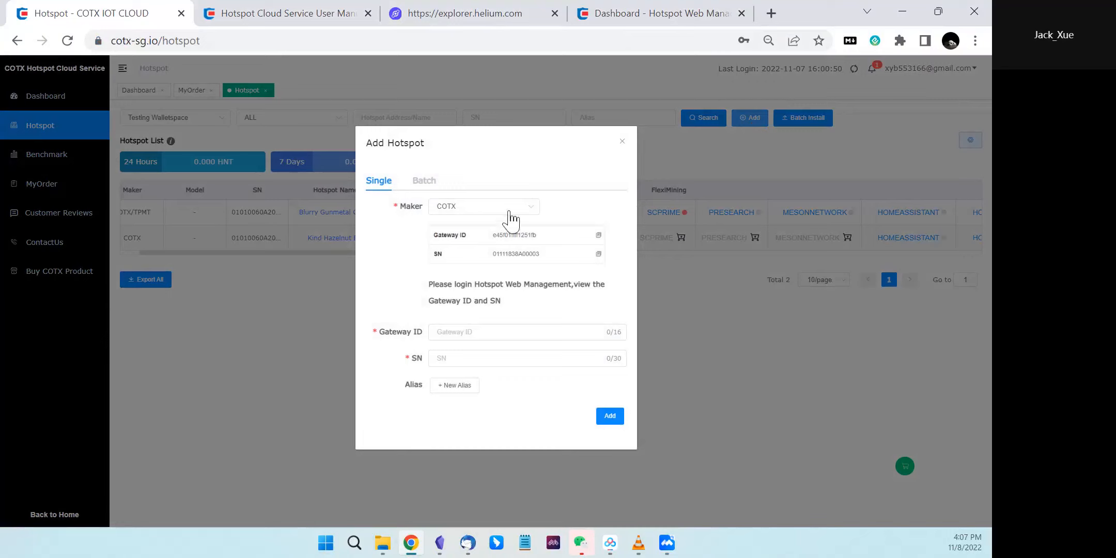
left_click(534, 212)
left_click(469, 294)
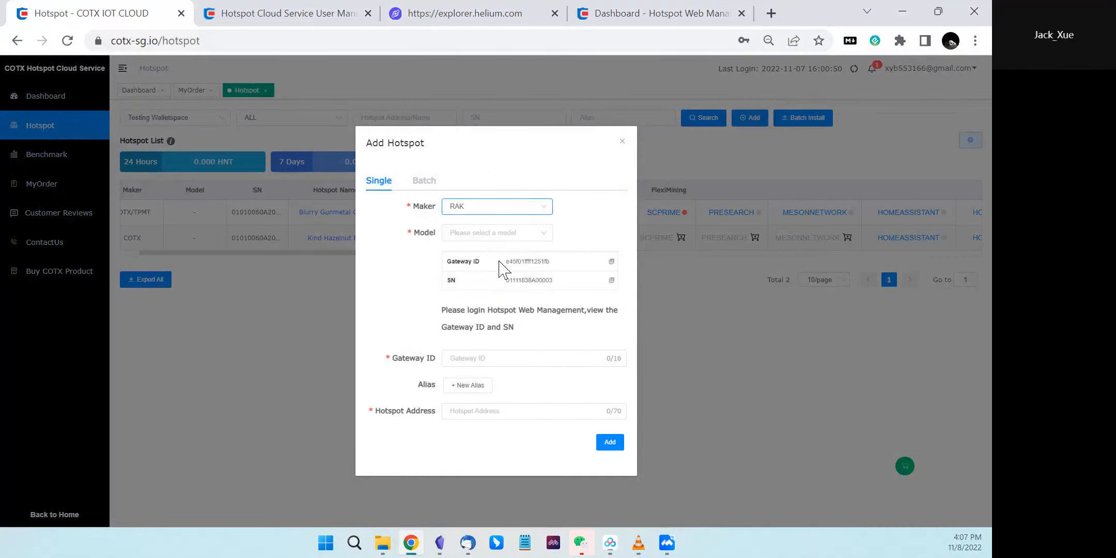
left_click(514, 233)
left_click(500, 260)
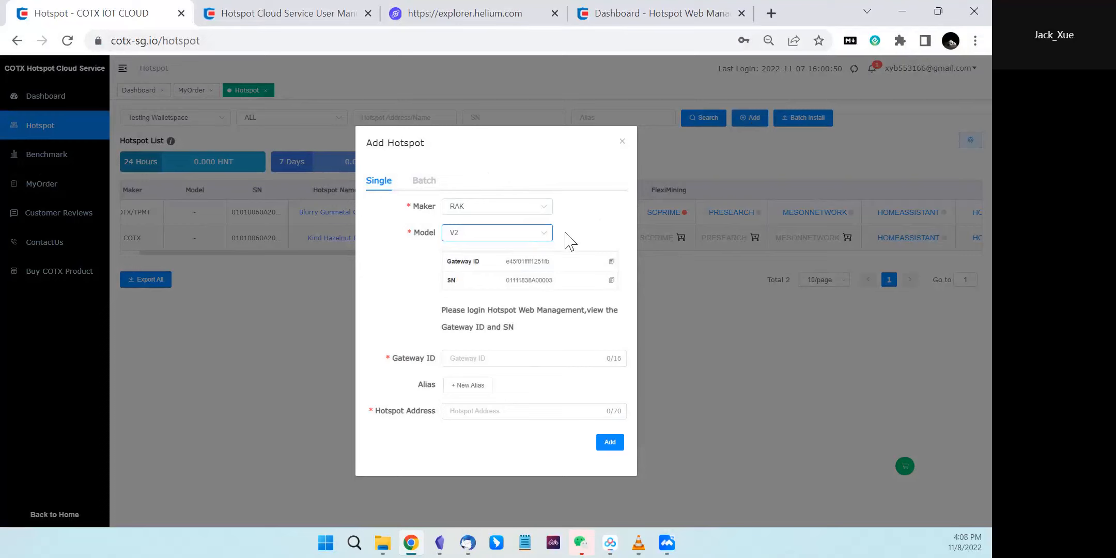
Step: Examine the form's Gateway ID and Hotspot Address fields, and highlight the IP address 192.168.1.118 in the local dashboard's URL
left_click(484, 360)
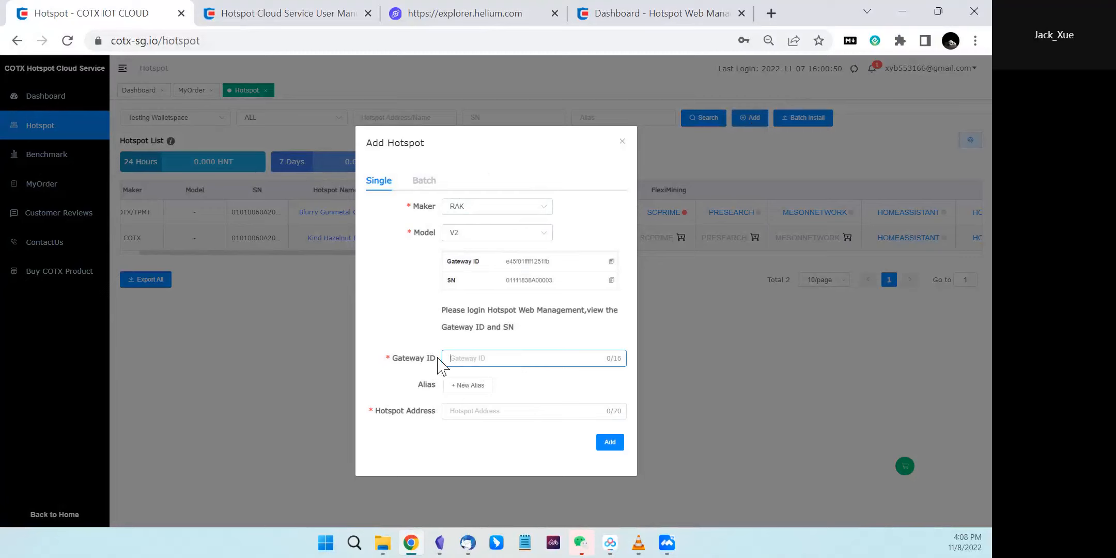
left_click(447, 414)
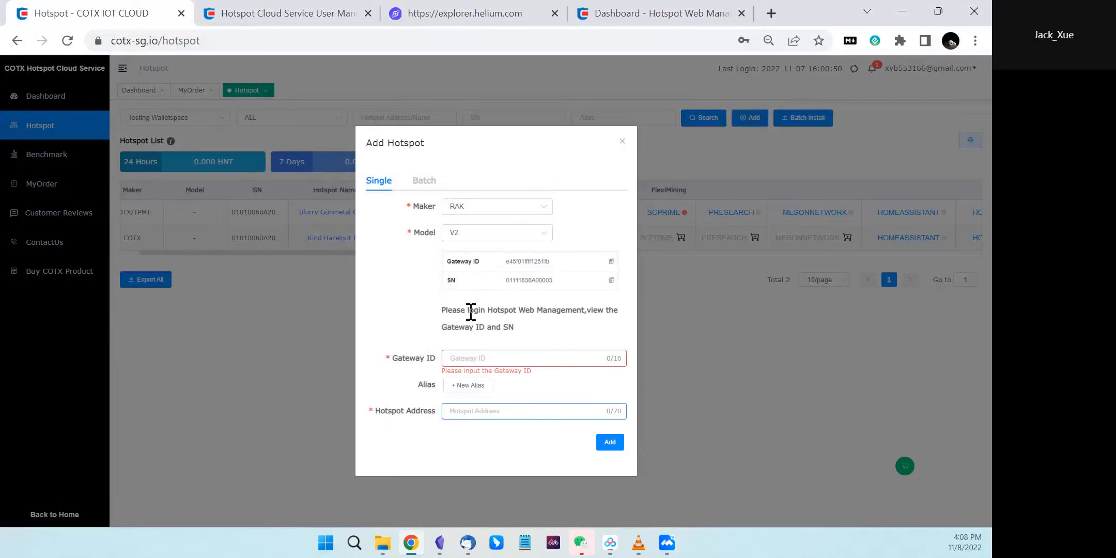
left_click(669, 21)
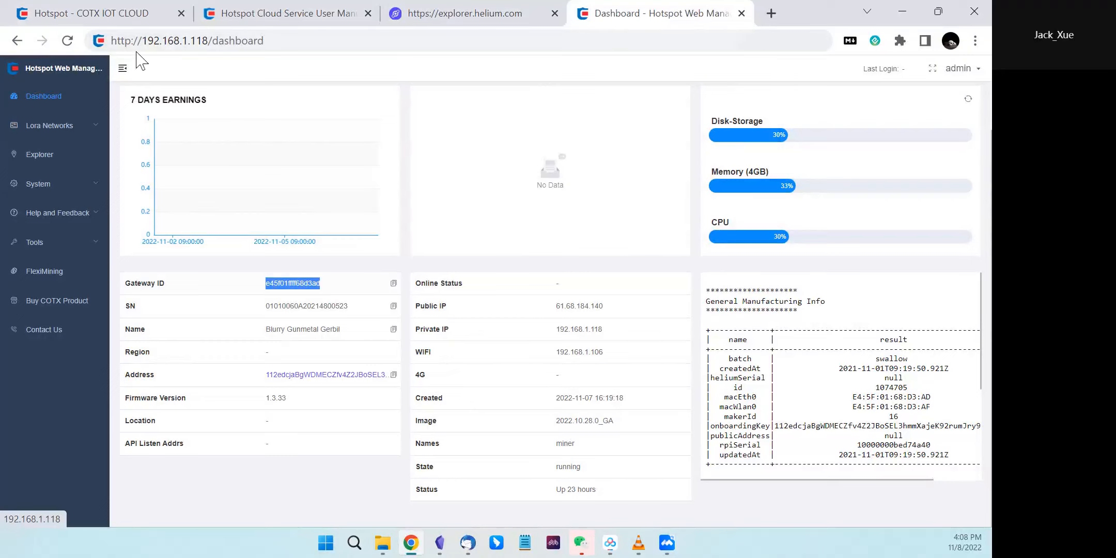
left_click_drag(146, 42, 208, 42)
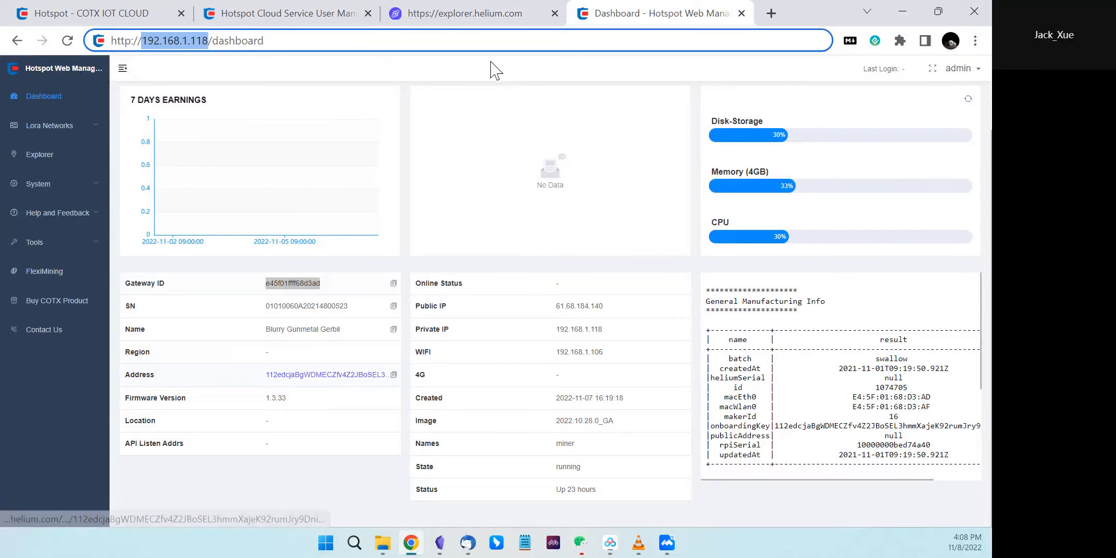
Step: Return to the COTX IOT CLOUD Hotspot page, close the Add Hotspot form and view more of the hotspot list's columns
left_click(335, 18)
left_click(139, 15)
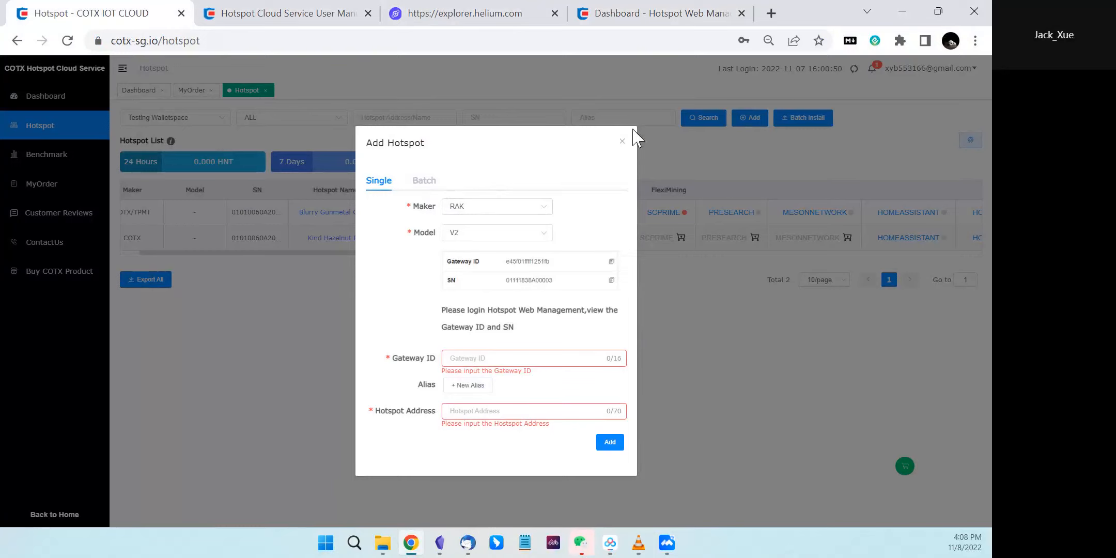
left_click(622, 141)
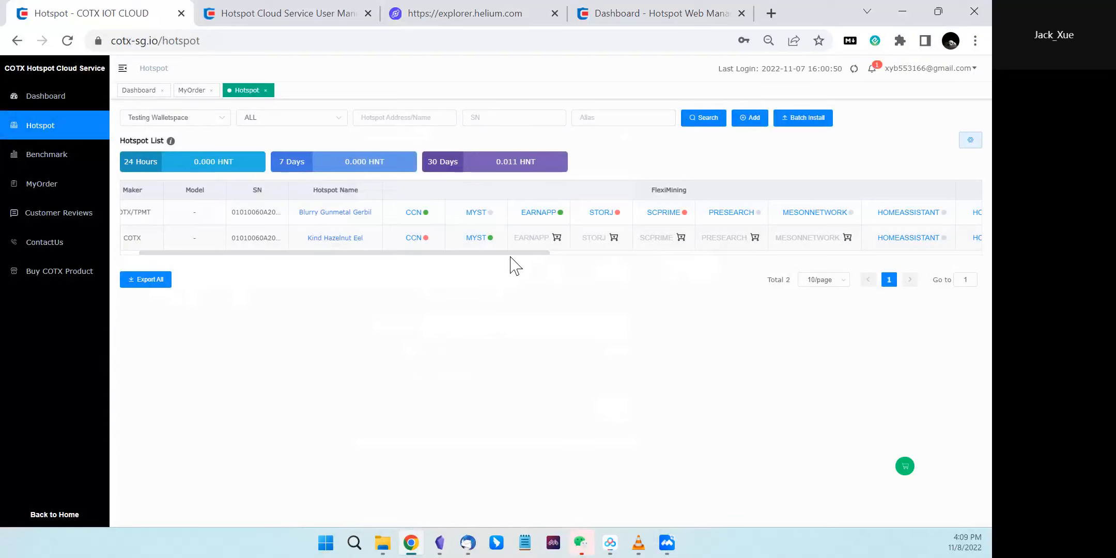
left_click_drag(510, 255, 538, 256)
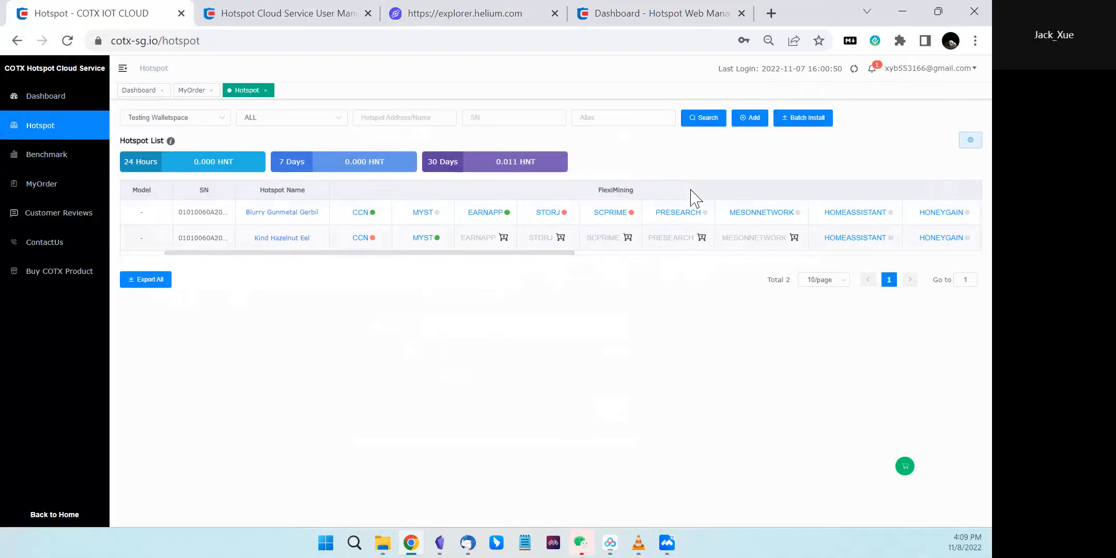
Step: Review the makers offered in the Add Hotspot form, and close the form without choosing another one
left_click(749, 118)
left_click(508, 209)
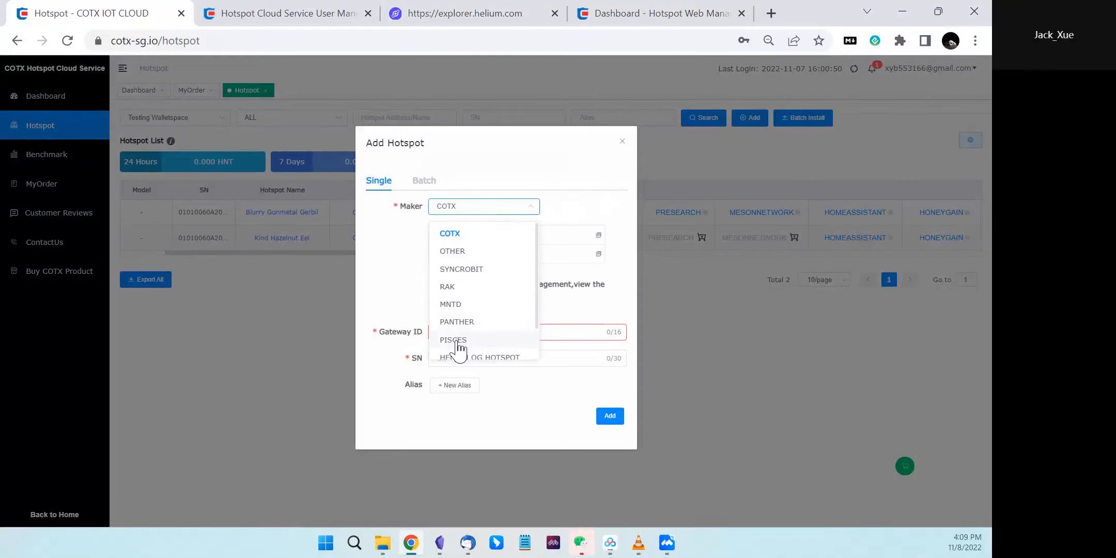
scroll(468, 348, "down", 1)
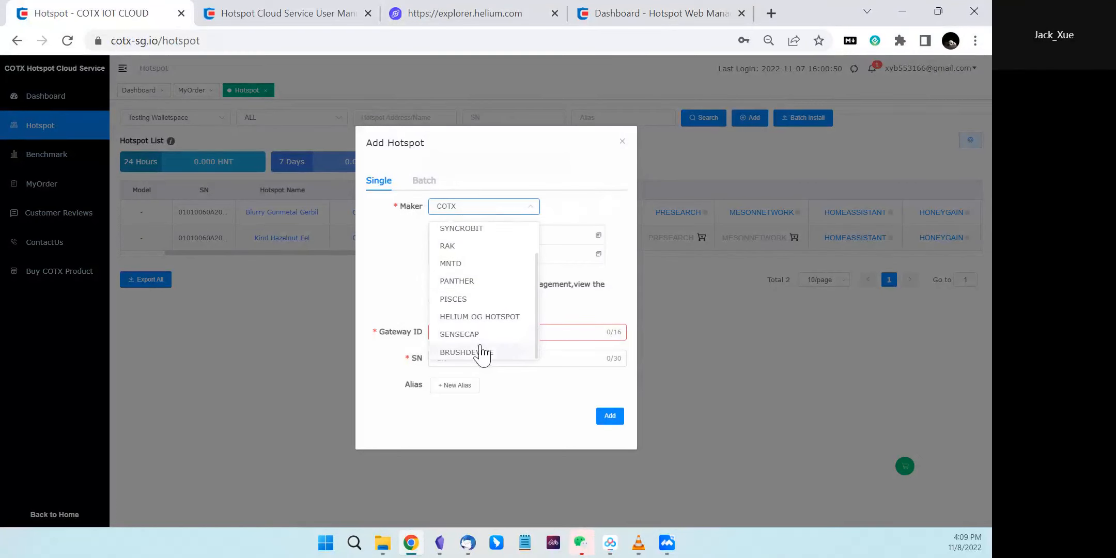
scroll(486, 289, "up", 1)
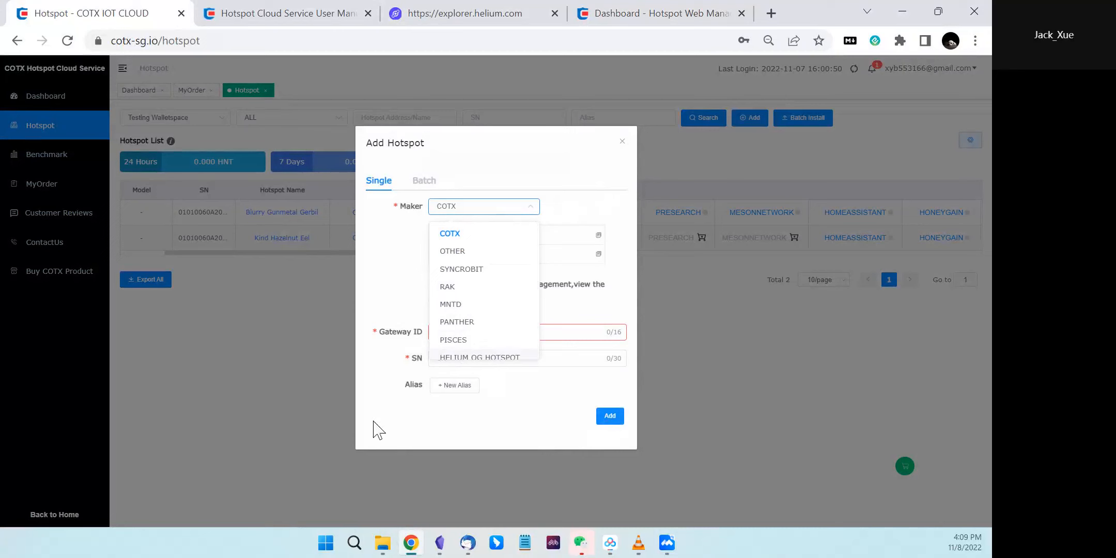
left_click(553, 203)
left_click(622, 141)
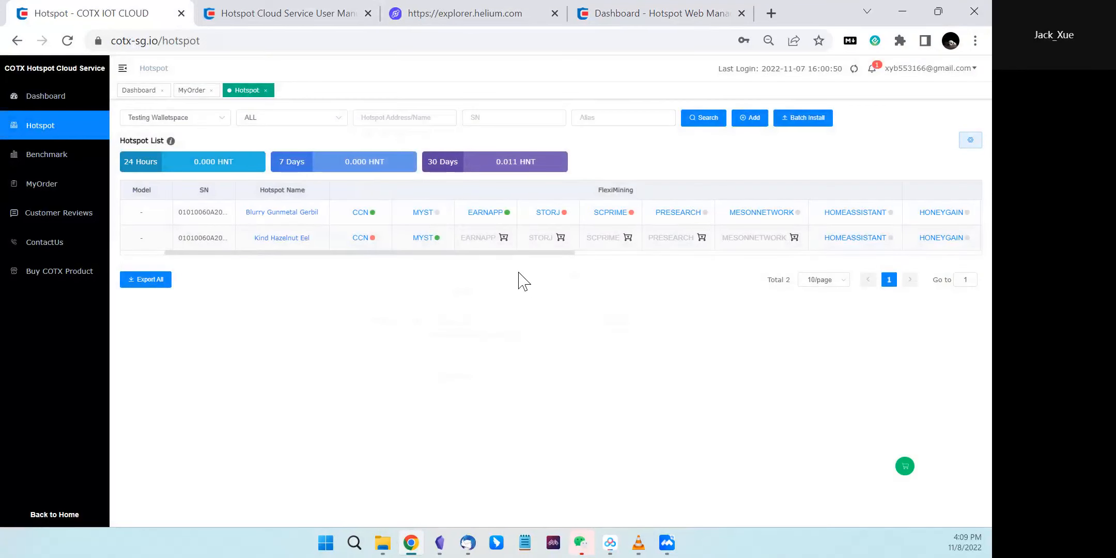
Step: Open the Hotspot Cloud Service User Manual and review its section on adding a COTX hotspot with Gateway ID and SN
left_click(335, 13)
scroll(348, 297, "up", 5)
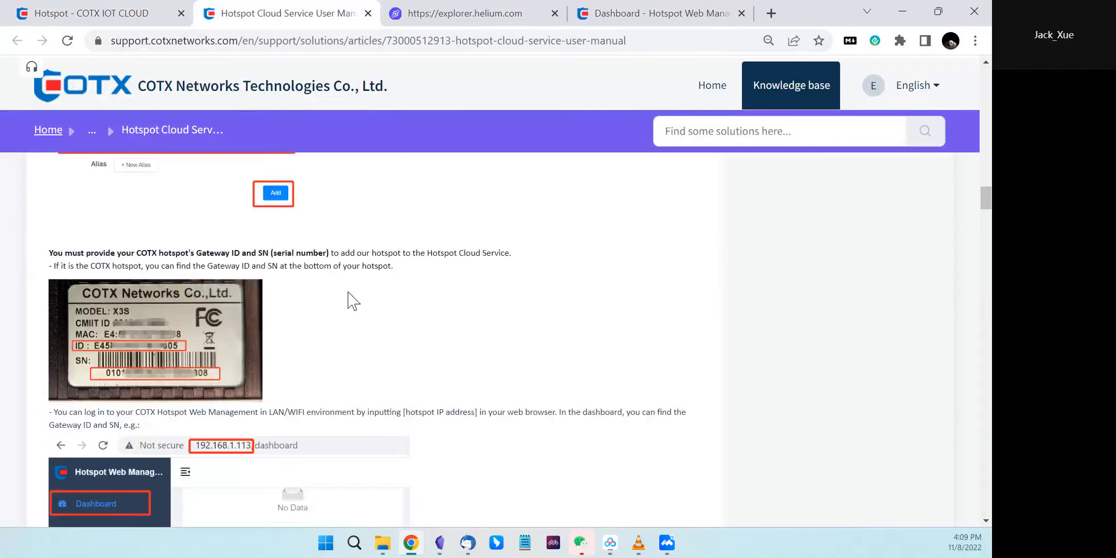
scroll(350, 300, "up", 10)
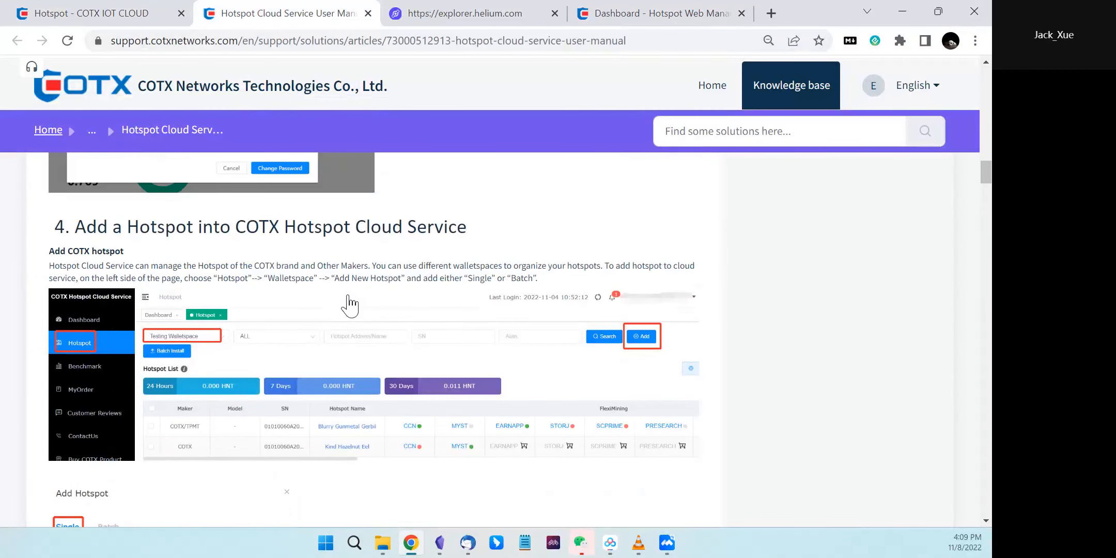
scroll(349, 305, "down", 2)
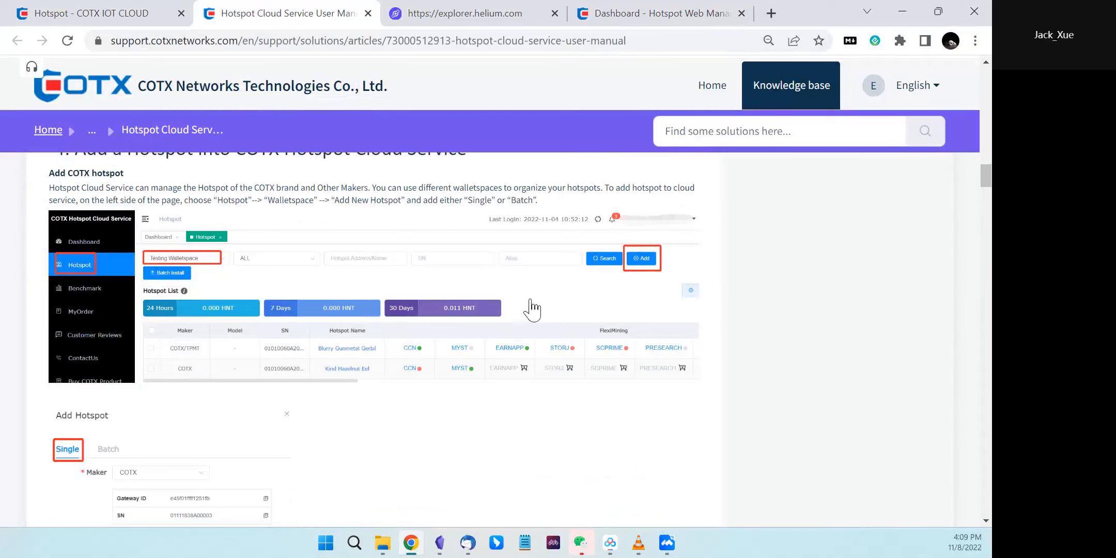
scroll(521, 307, "down", 4)
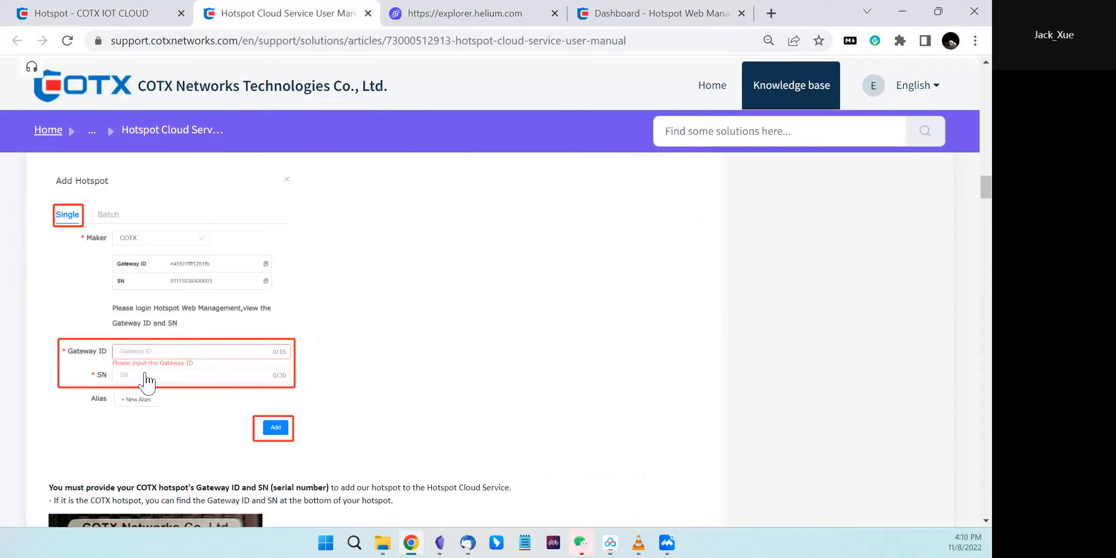
scroll(233, 385, "down", 7)
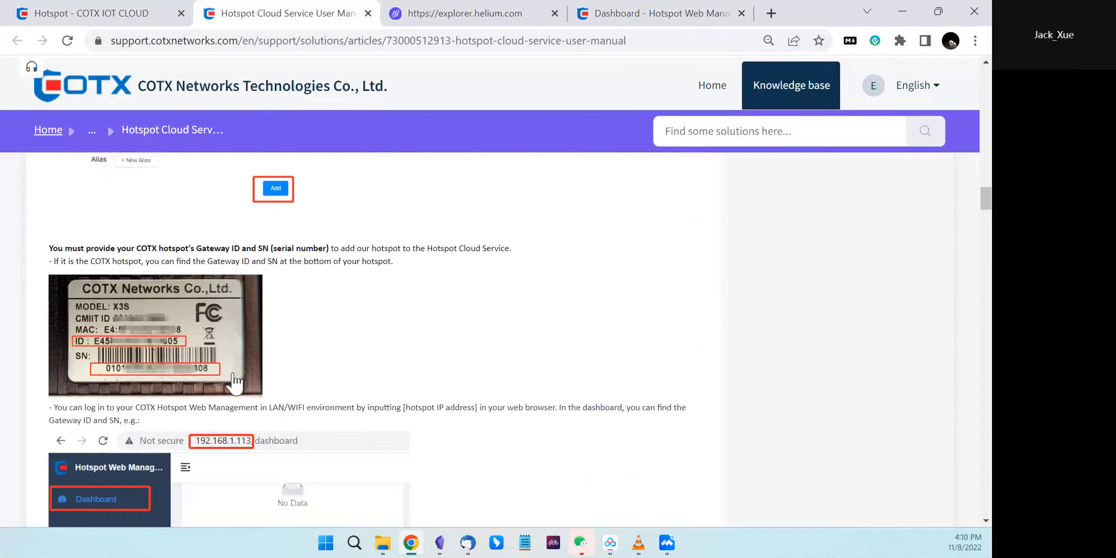
scroll(226, 390, "down", 5)
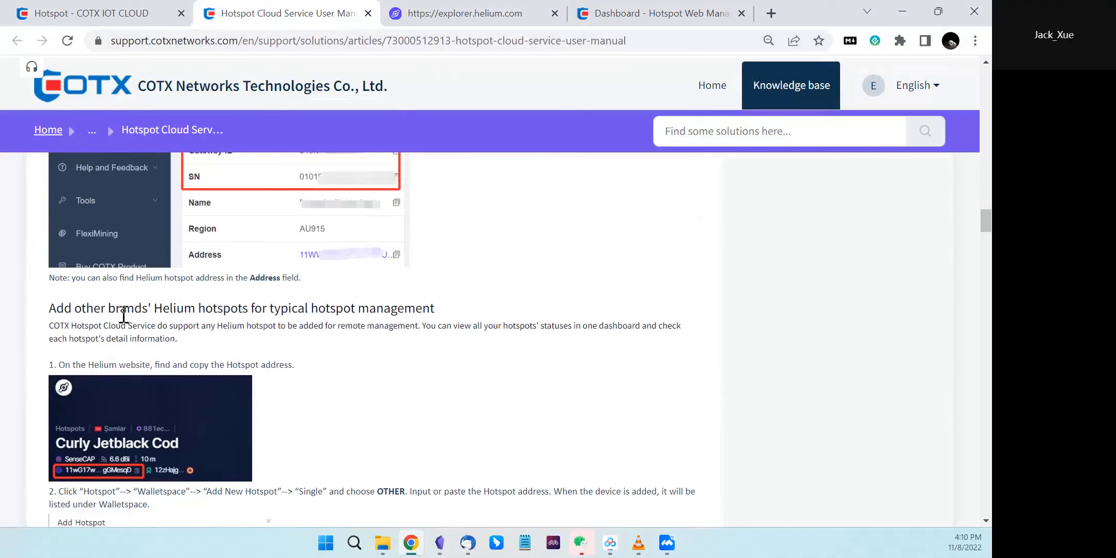
Step: Review the manual's section on adding other brands' Helium hotspots for typical hotspot management, highlighting parts of its heading and the OTHER option
left_click_drag(108, 309, 226, 309)
left_click_drag(445, 309, 263, 309)
scroll(257, 358, "down", 1)
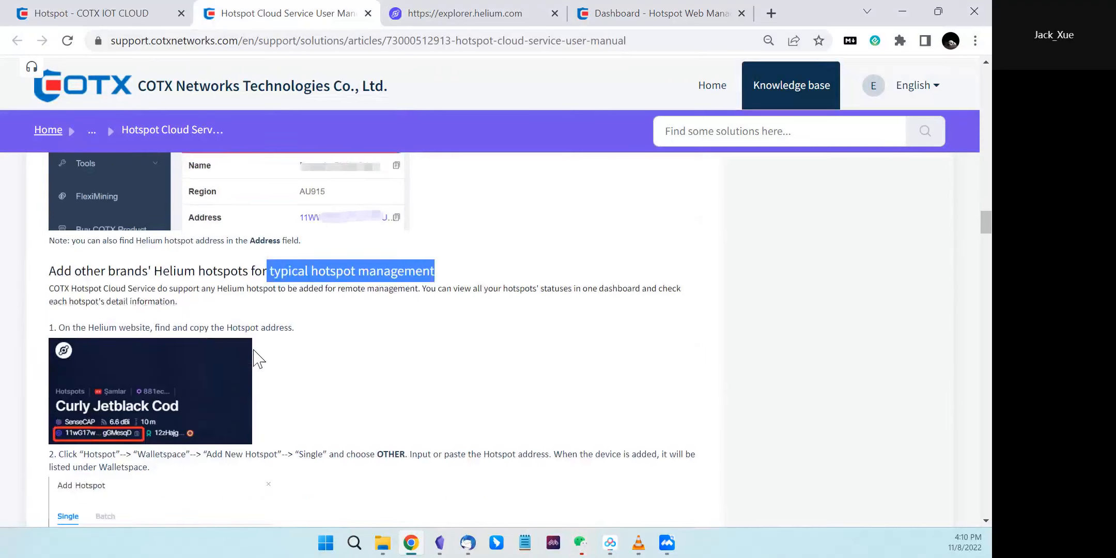
scroll(259, 359, "down", 2)
left_click(392, 336)
double_click(393, 336)
scroll(465, 331, "up", 12)
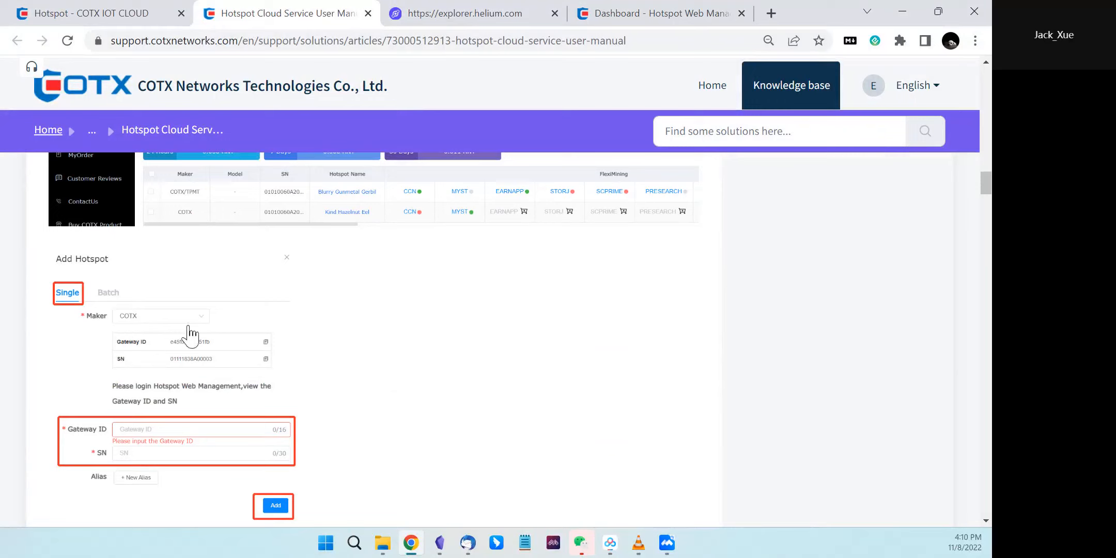
scroll(391, 385, "down", 10)
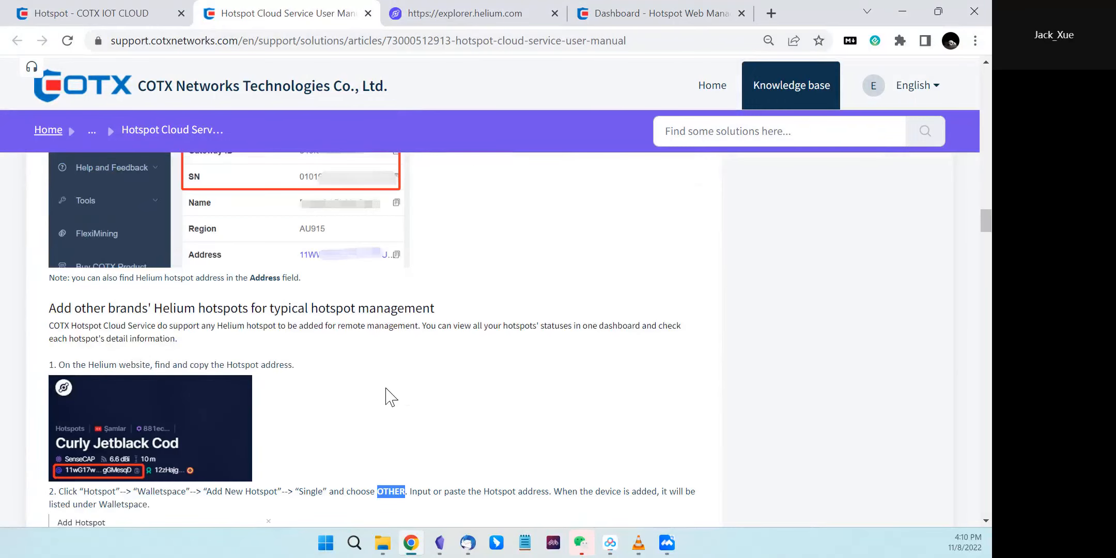
scroll(389, 395, "down", 5)
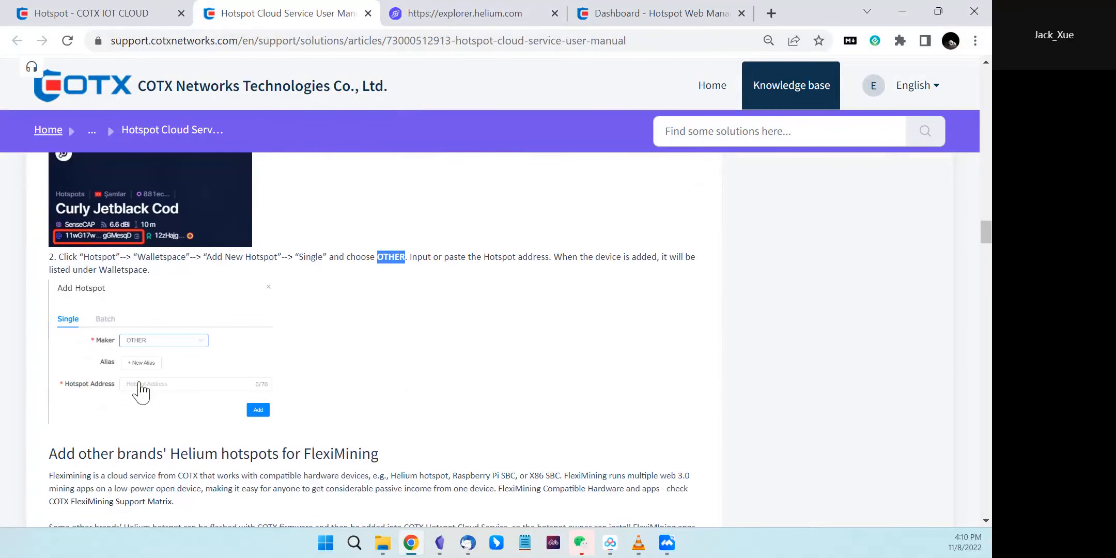
Step: Review the manual's section on adding other brands' Helium hotspots for FlexiMining, highlighting the link to the firmware flashing manual
scroll(155, 383, "down", 3)
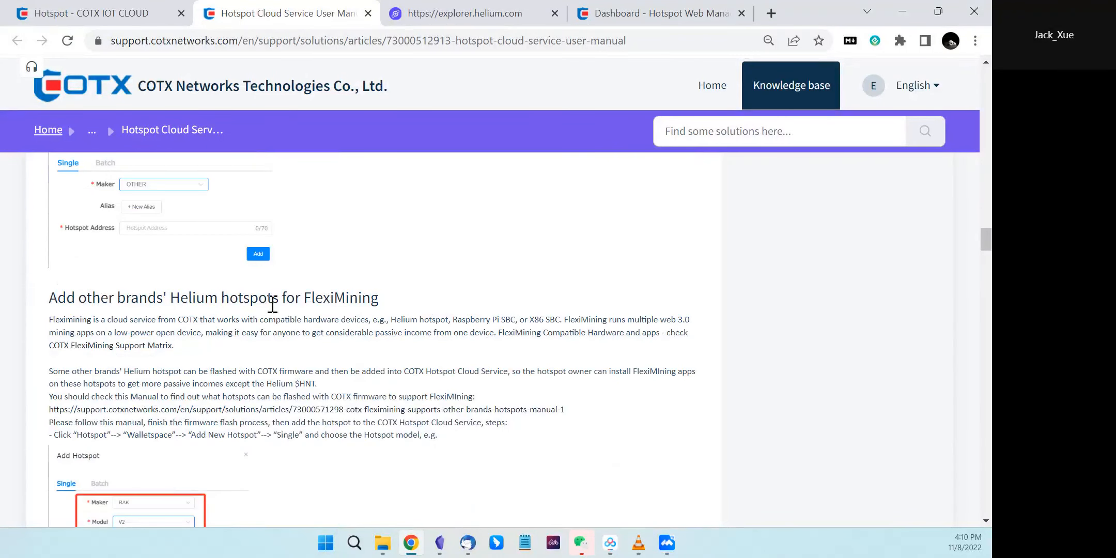
left_click_drag(566, 409, 22, 416)
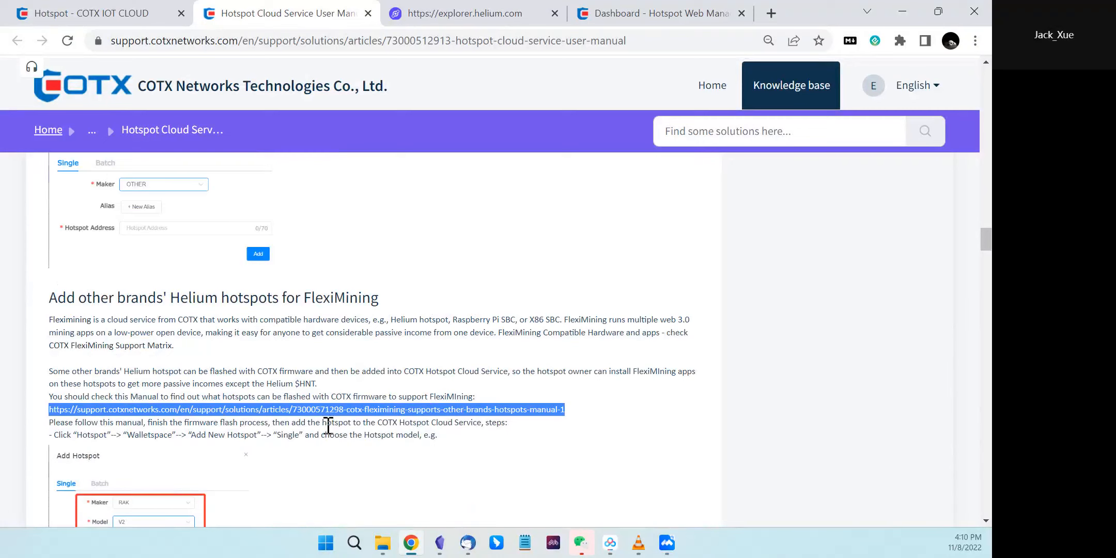
scroll(328, 424, "down", 4)
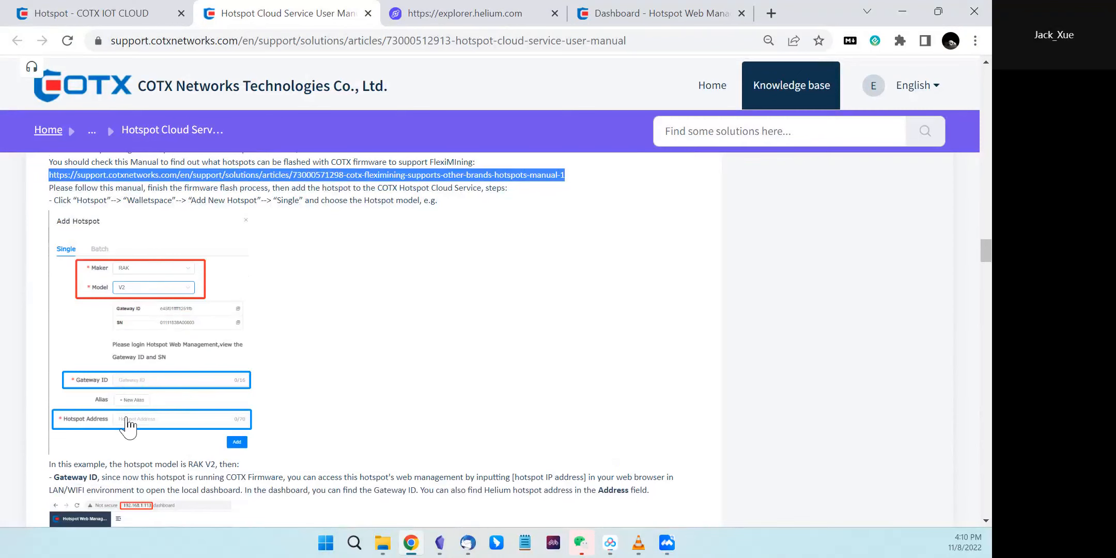
scroll(128, 427, "down", 1)
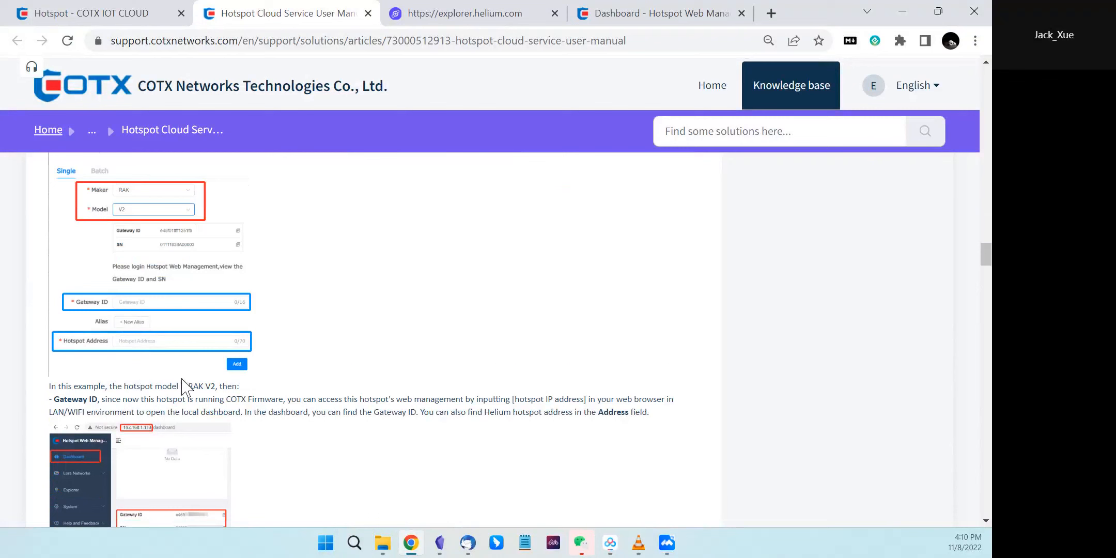
scroll(184, 380, "down", 2)
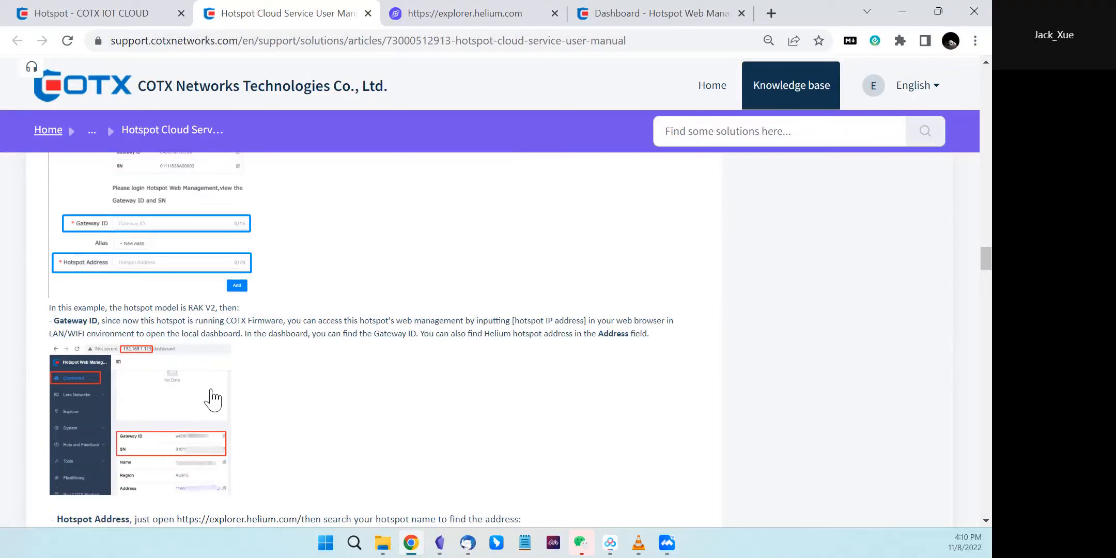
Step: Review the manual's instructions for finding the Hotspot Address, and open the batch option for adding hotspots in COTX IOT Cloud
scroll(217, 397, "down", 5)
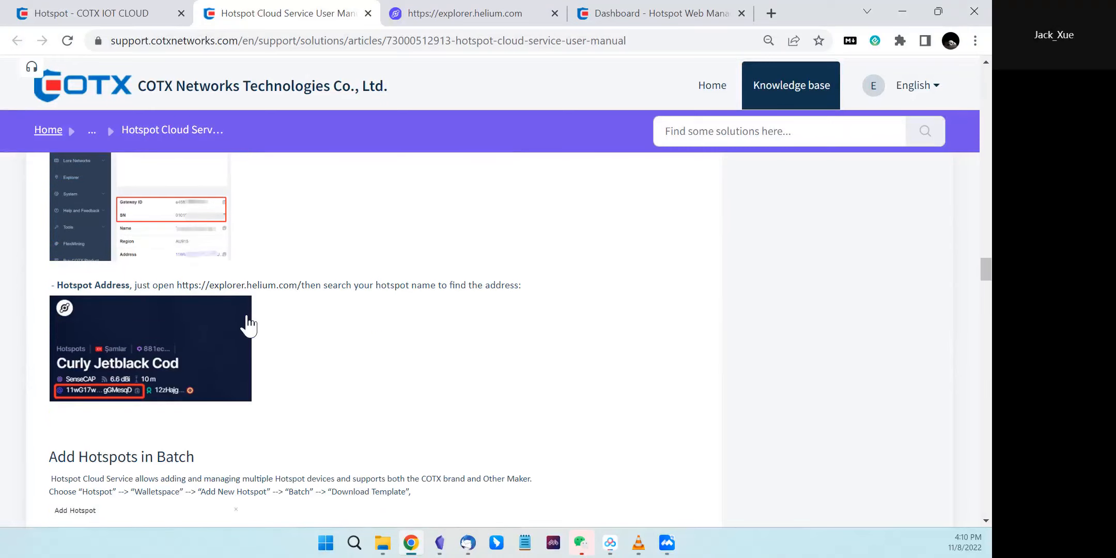
scroll(247, 326, "down", 2)
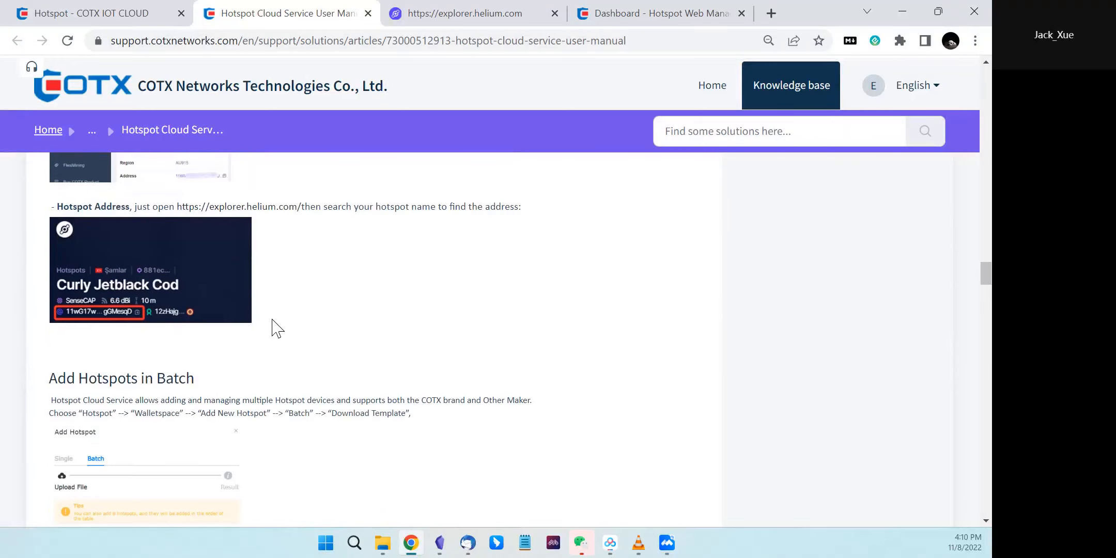
left_click(142, 23)
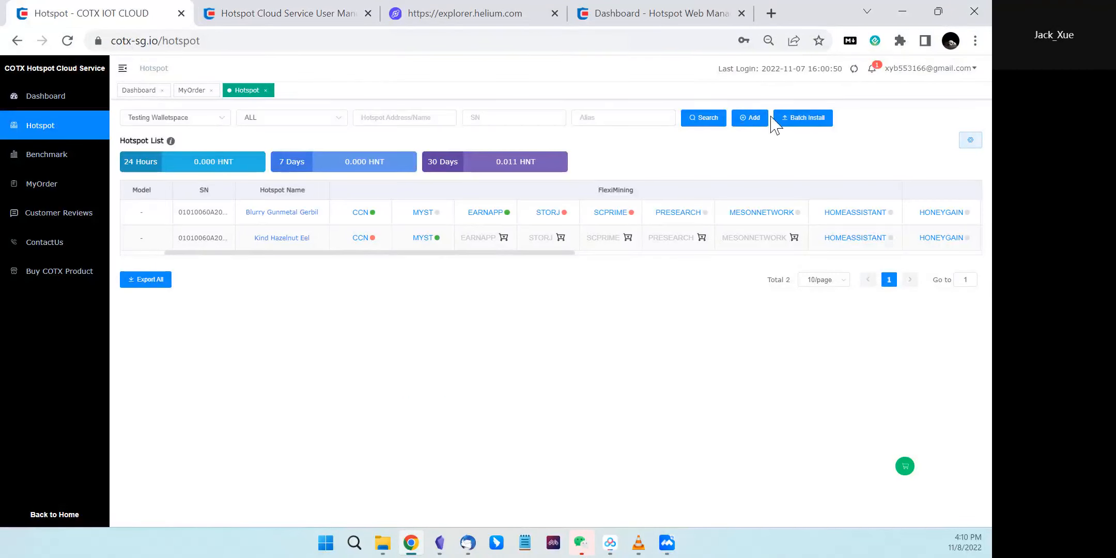
left_click(753, 120)
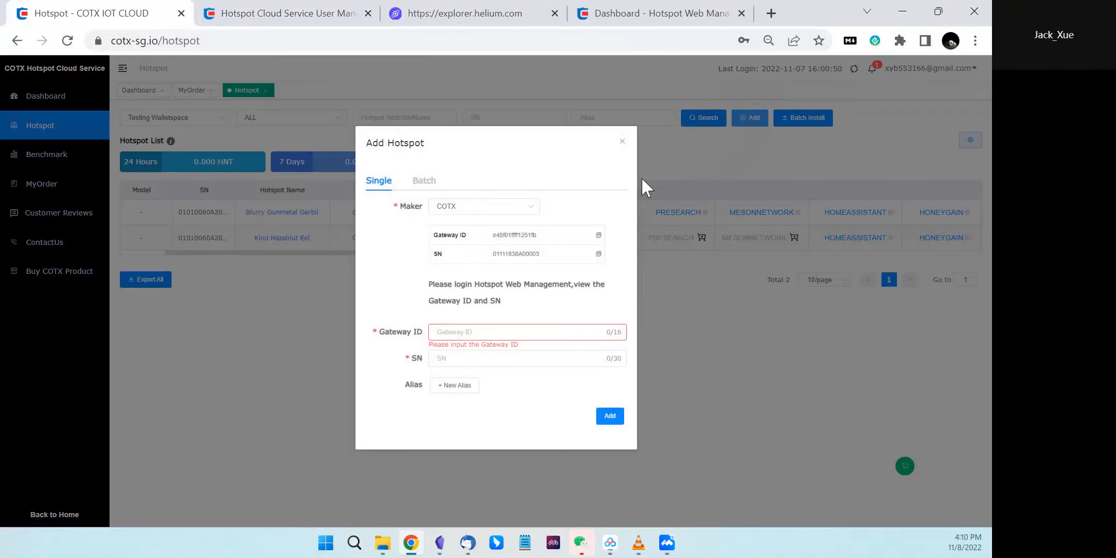
left_click(424, 181)
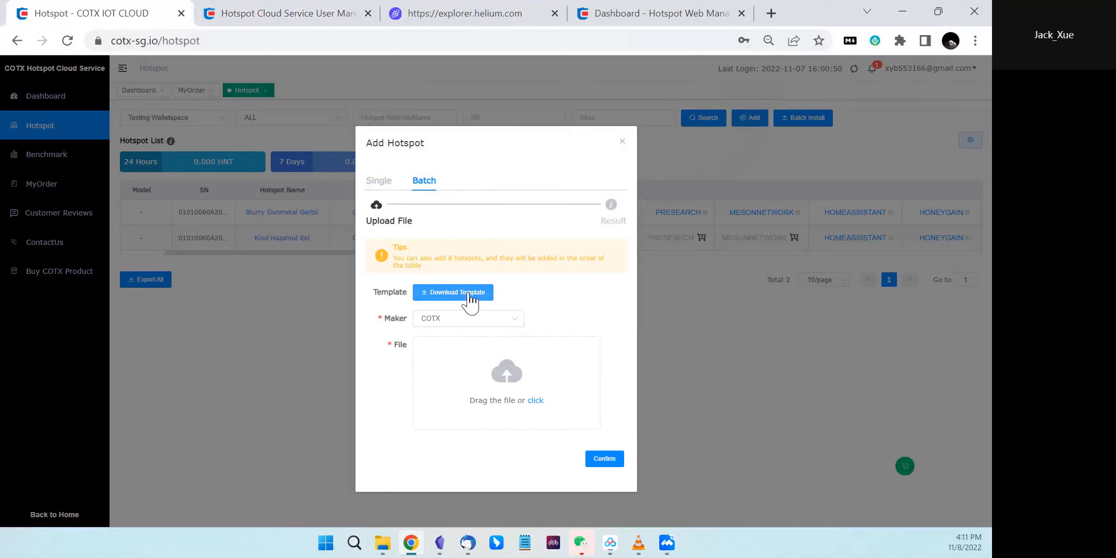
Step: Review the manual's Add Hotspots in Batch section, highlighting the descriptions of CotxTemplate.xlsx, OtherMakerTemplate.xlsx and OtherTemplate.xlsx
left_click(275, 17)
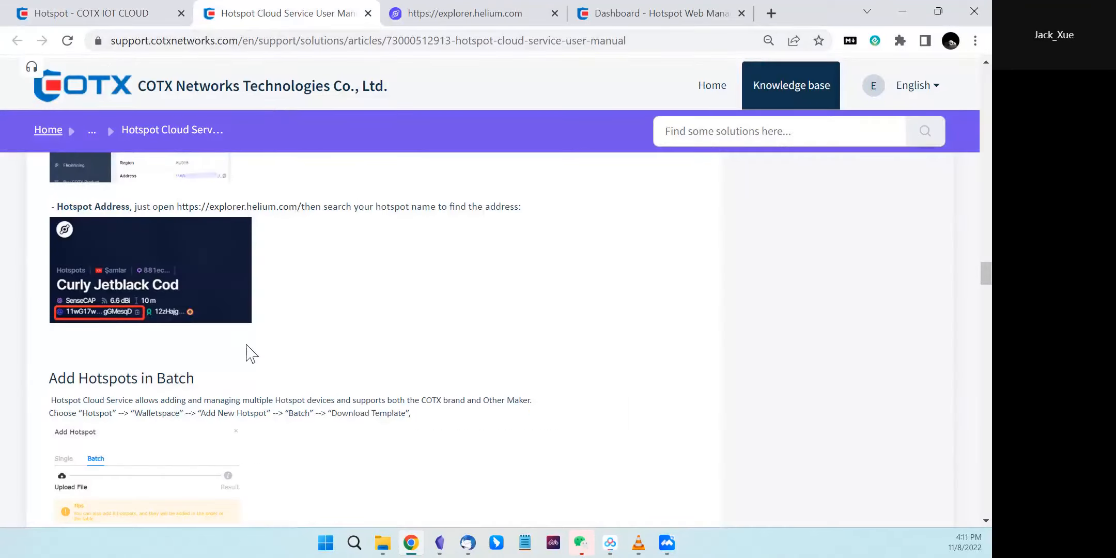
scroll(247, 354, "down", 3)
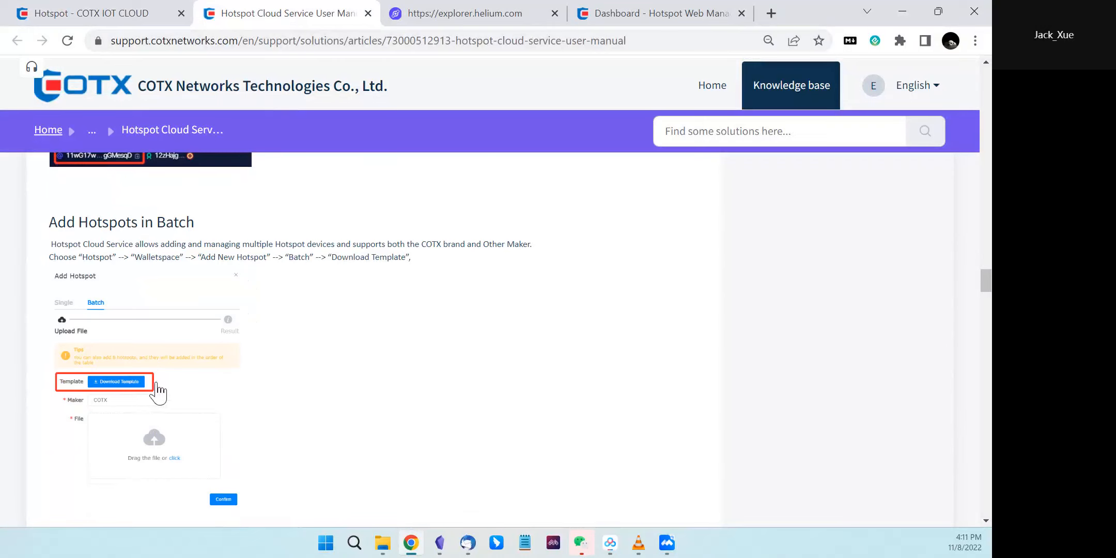
scroll(152, 385, "down", 5)
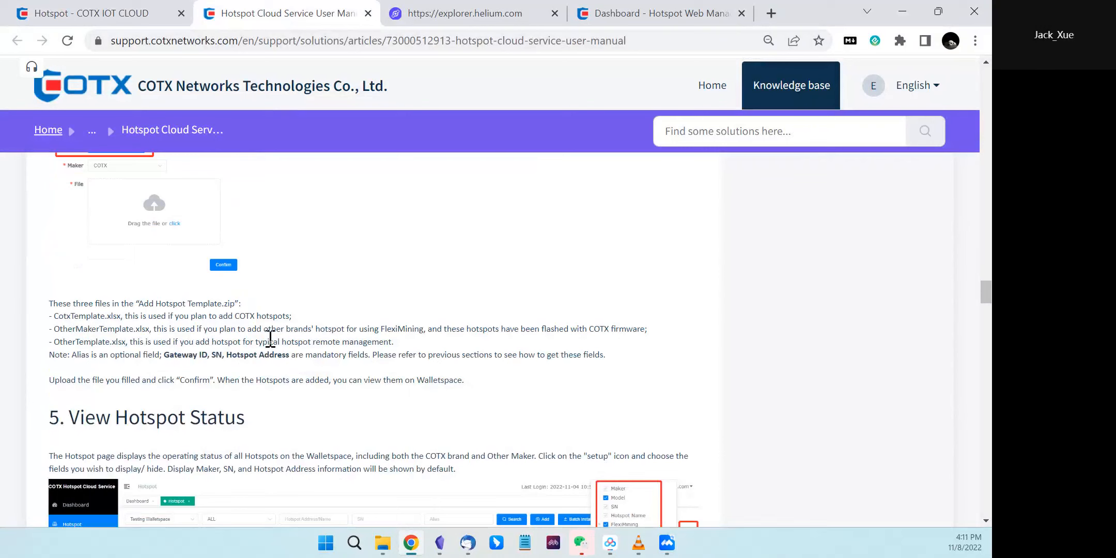
left_click_drag(412, 342, 50, 317)
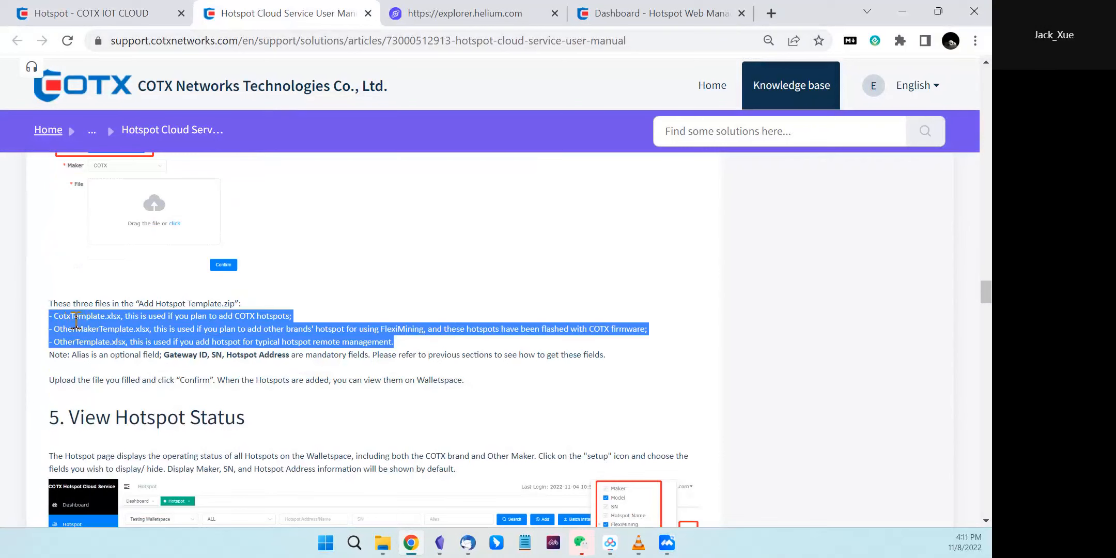
left_click(294, 316)
left_click_drag(294, 316, 233, 316)
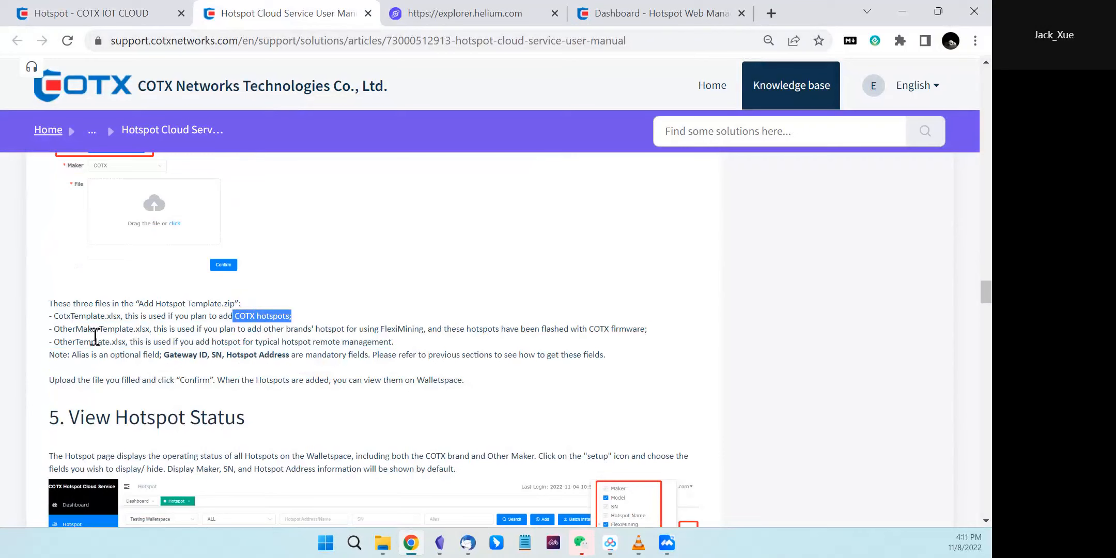
left_click_drag(218, 332, 665, 330)
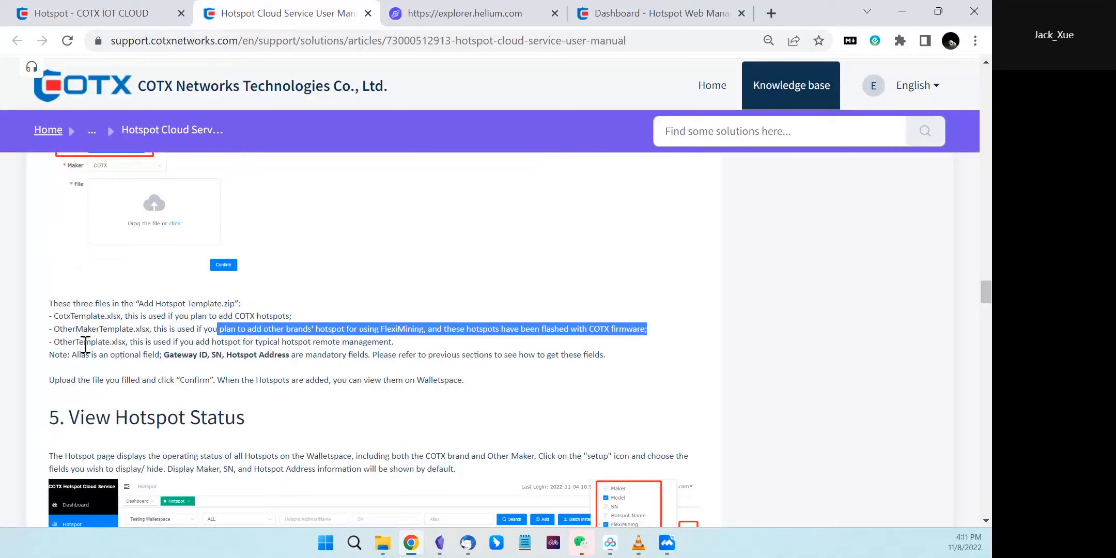
left_click_drag(62, 343, 395, 347)
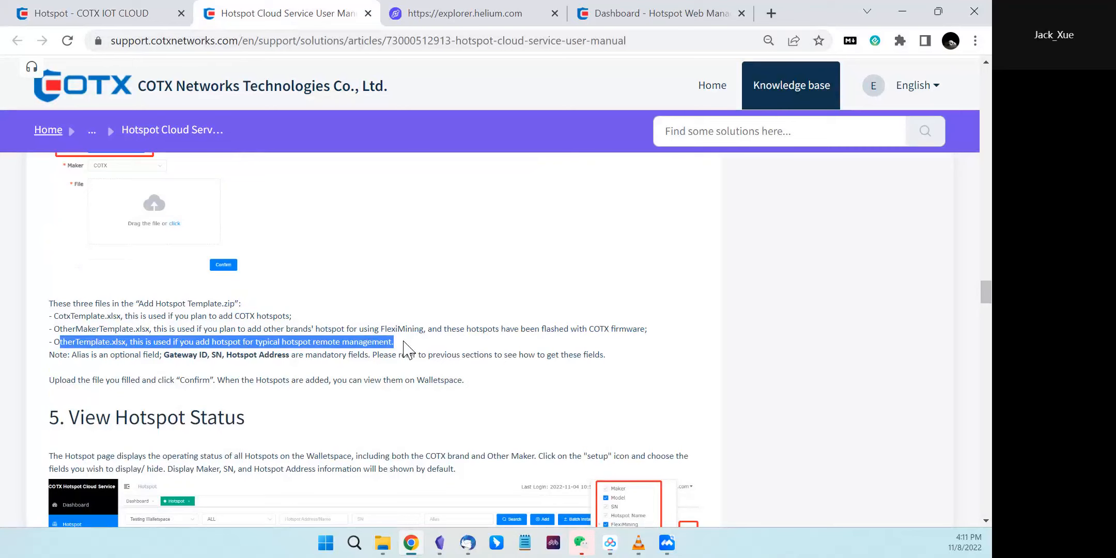
left_click(408, 345)
Step: Highlight the manual's note on the mandatory Gateway ID, SN and Hotspot Address fields, and close the Add Hotspot form
scroll(300, 349, "down", 1)
scroll(292, 331, "up", 1)
left_click_drag(327, 356, 157, 354)
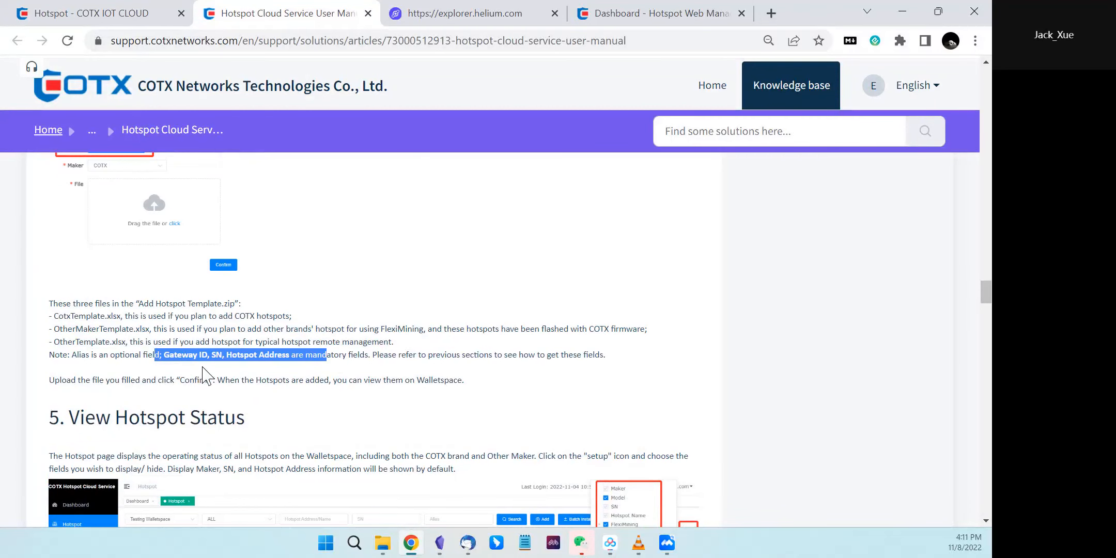
scroll(290, 304, "down", 1)
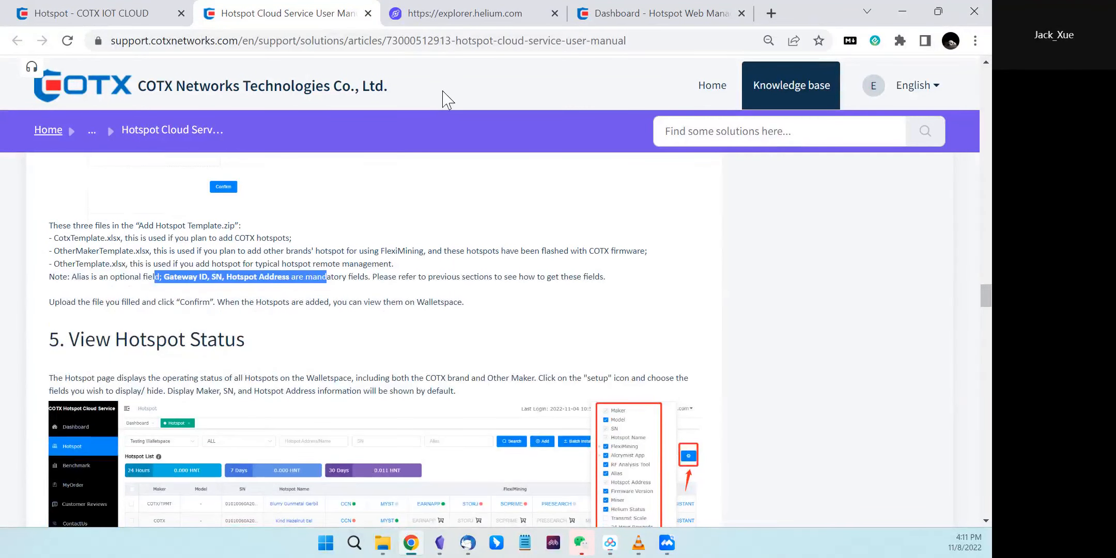
left_click(149, 14)
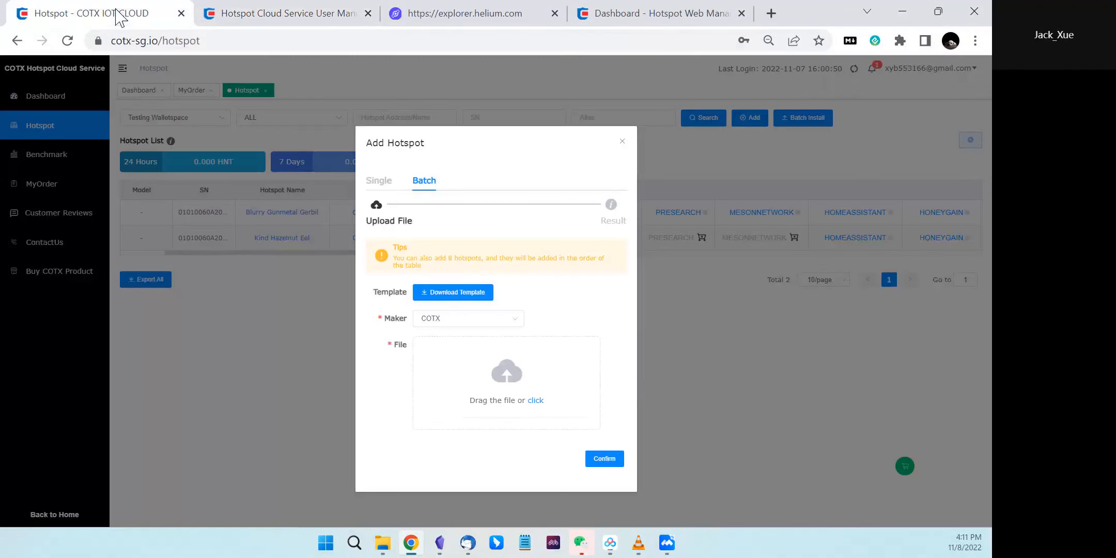
left_click(622, 141)
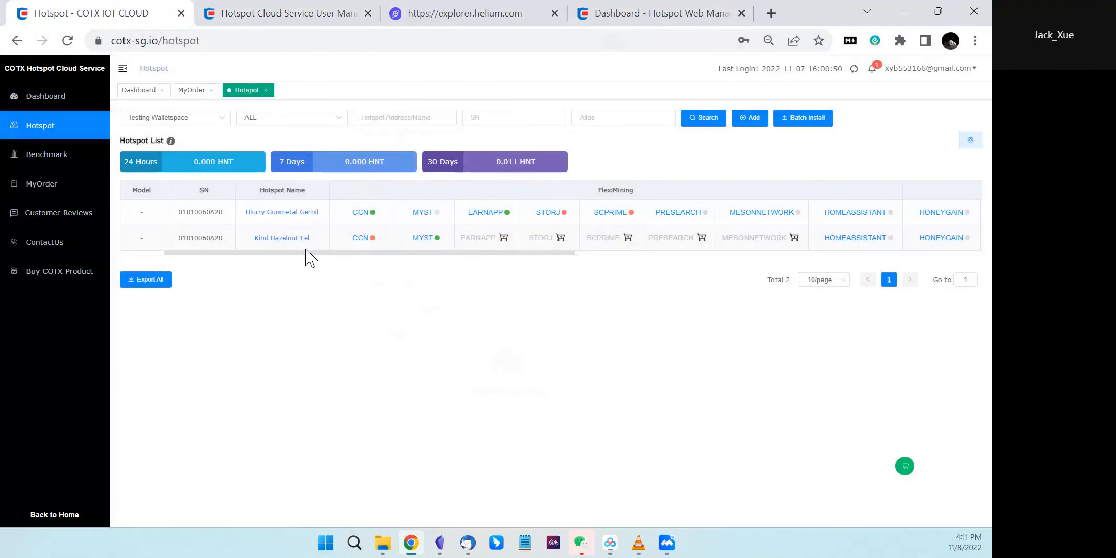
Step: Show the Transmit Scale and 24 Hour Rewards columns in the hotspot list
left_click(968, 147)
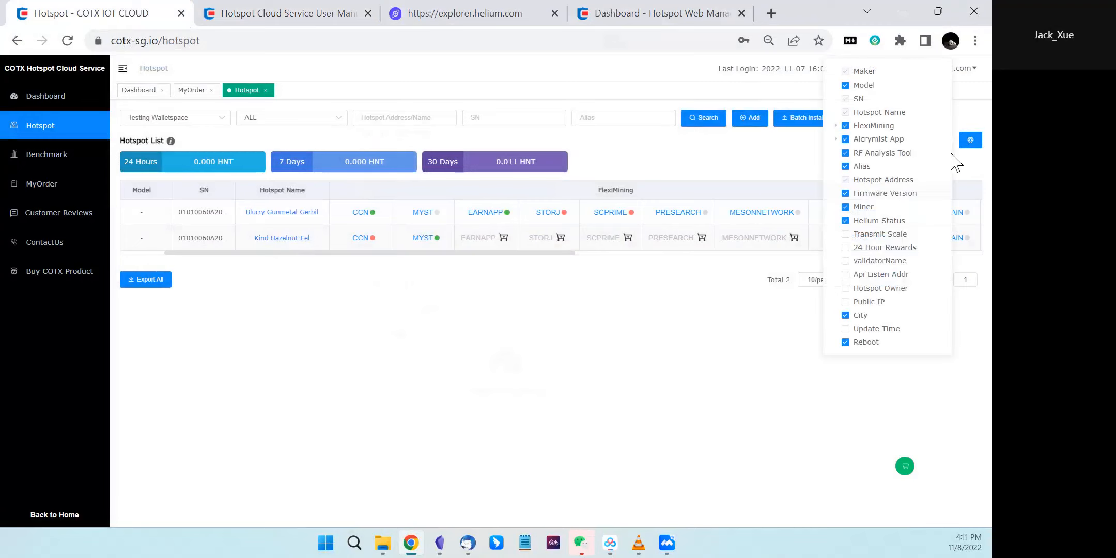
left_click(845, 234)
left_click(846, 247)
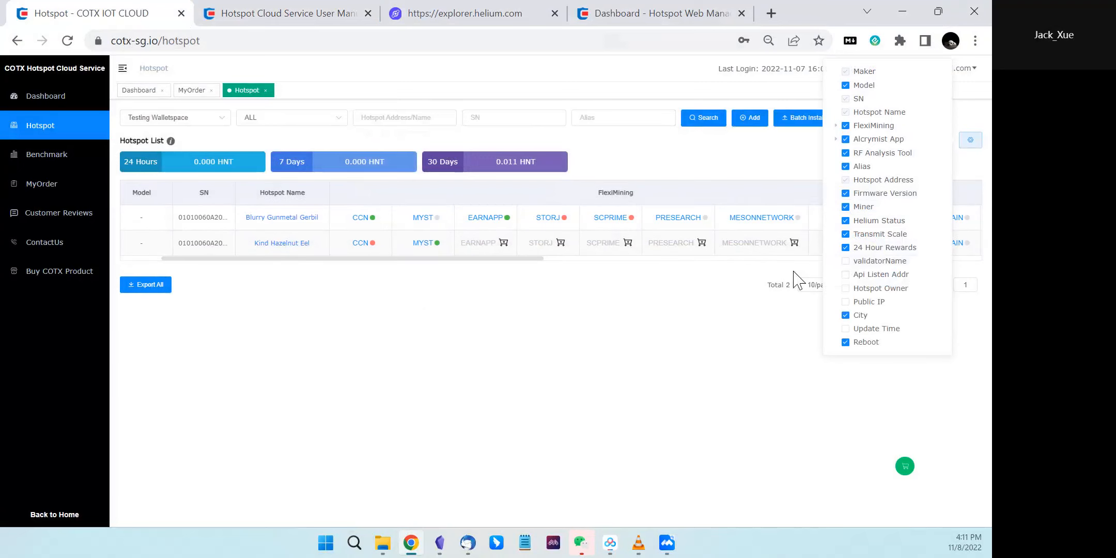
left_click(729, 318)
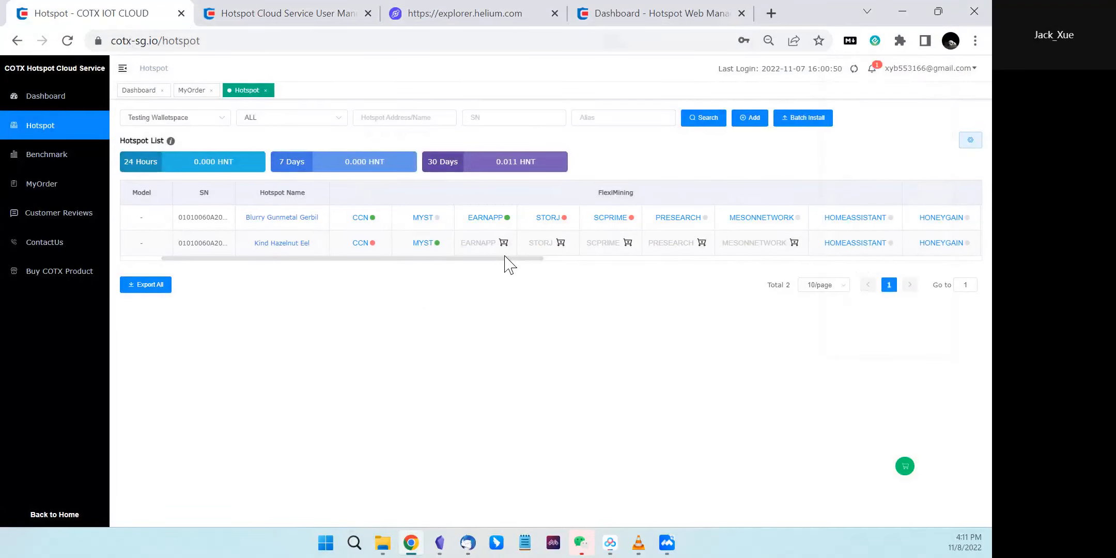
Step: Check the Reboot function's plan requirement, view the Basic hotspot management plan, and close the plan list without checking out
left_click_drag(500, 258, 971, 275)
mouse_move(939, 241)
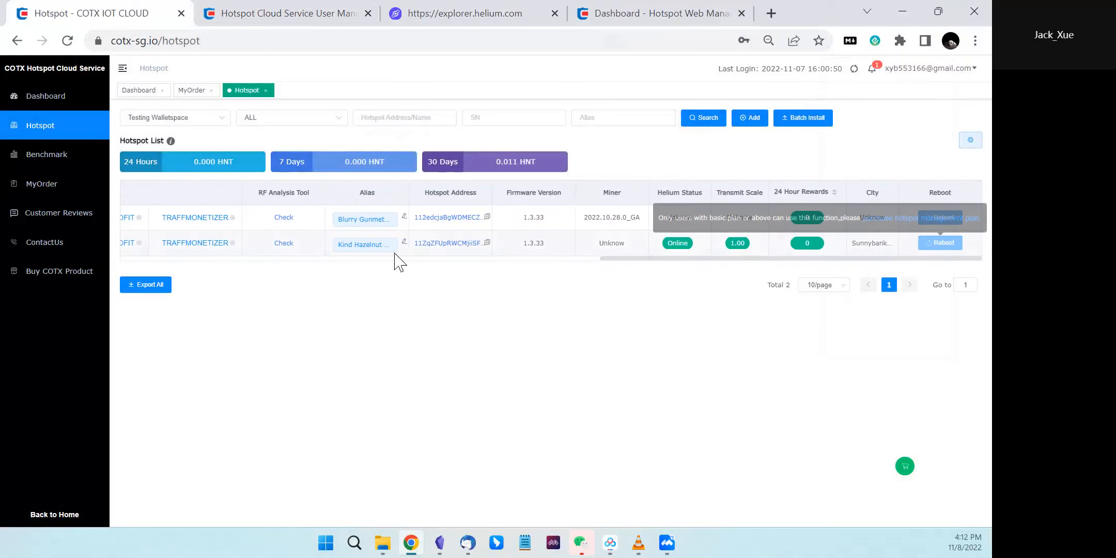
mouse_move(948, 217)
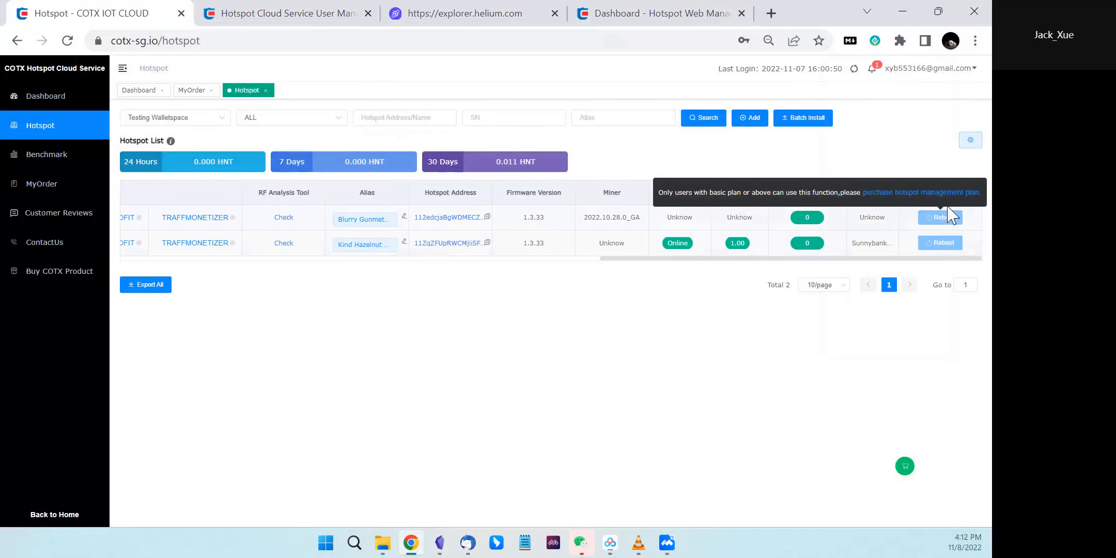
left_click(938, 193)
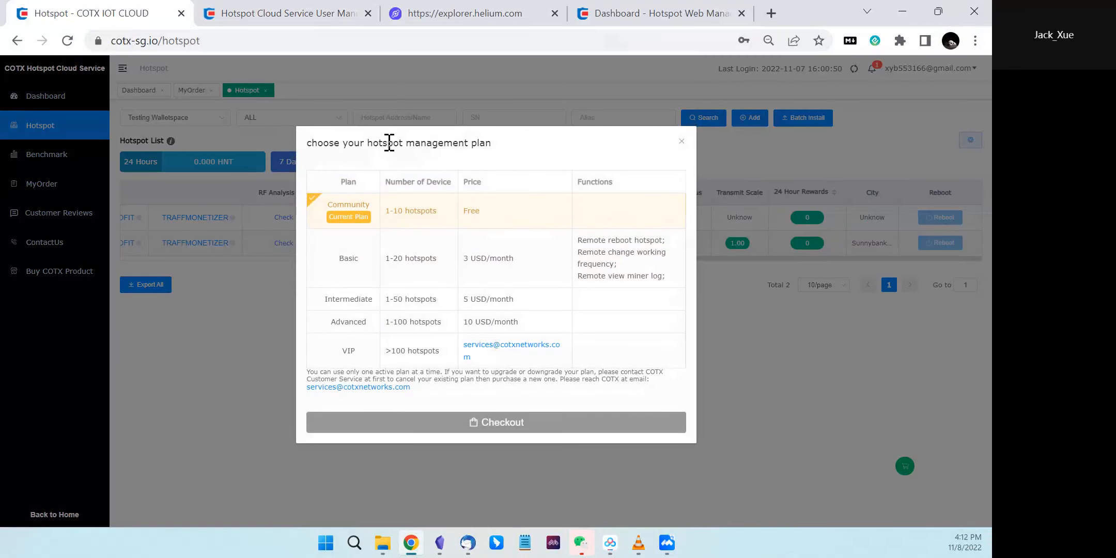
left_click(357, 258)
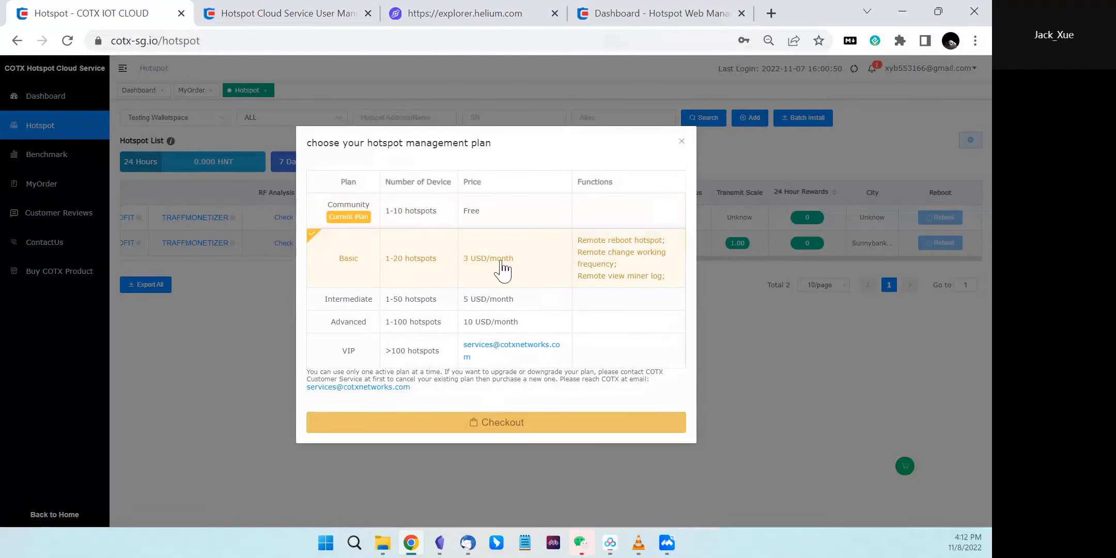
left_click(682, 142)
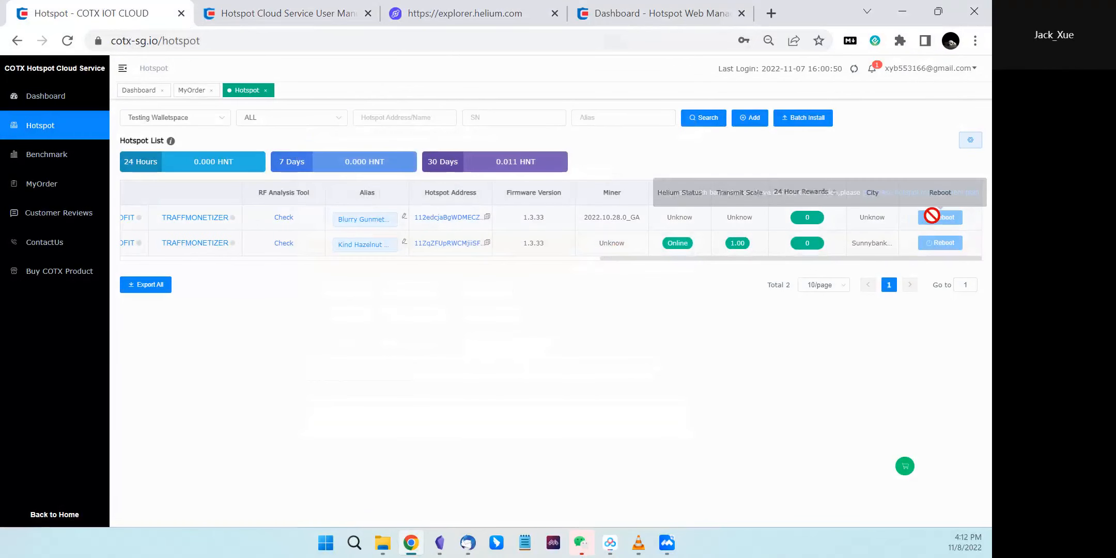
Step: Add the EARNAPP service for the Kind Hazelnut Eel hotspot to the cart and highlight its price
left_click_drag(747, 258, 242, 282)
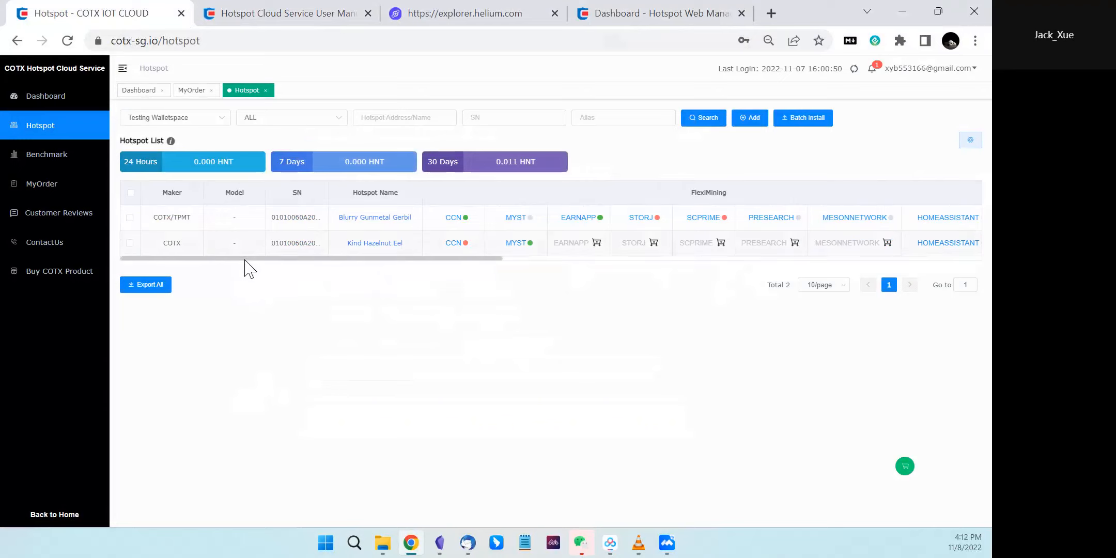
left_click_drag(305, 259, 363, 260)
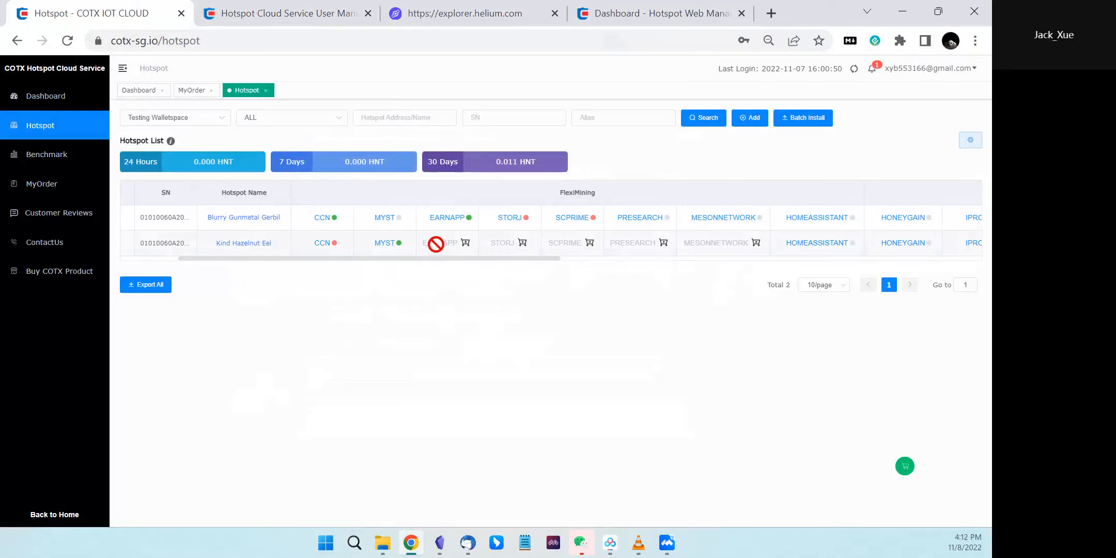
left_click(467, 245)
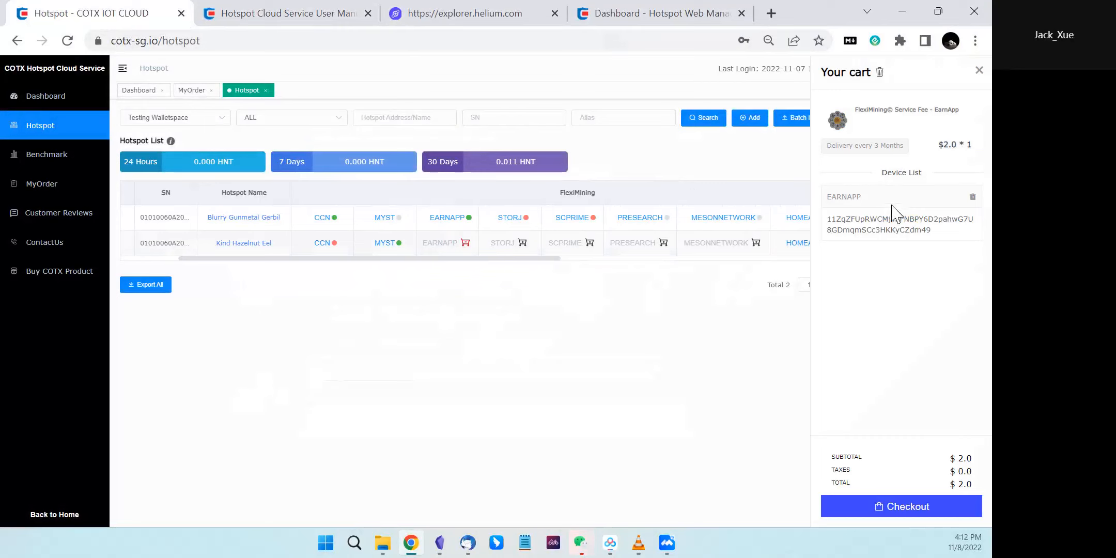
left_click_drag(940, 143, 968, 146)
left_click(422, 288)
Step: View the EARNAPP details of the Blurry Gunmetal Gerbil hotspot and its dashboard site, and close both
left_click(443, 219)
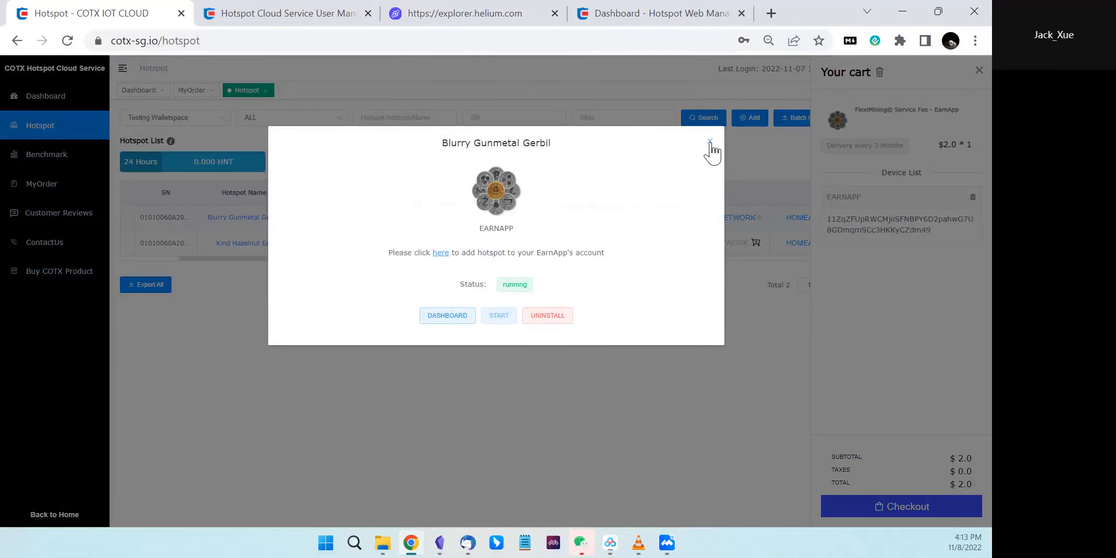
left_click(443, 316)
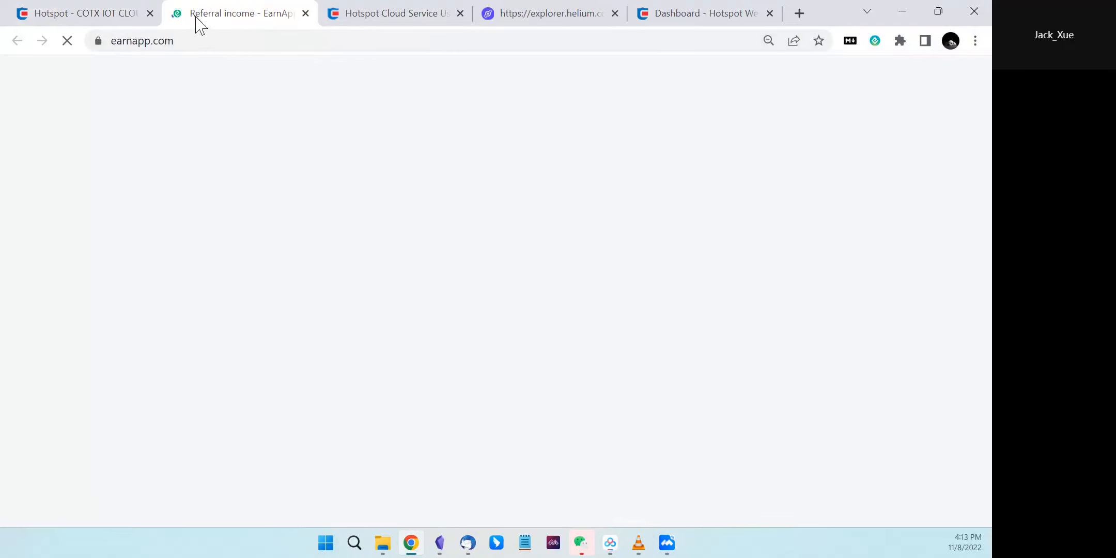
left_click(306, 14)
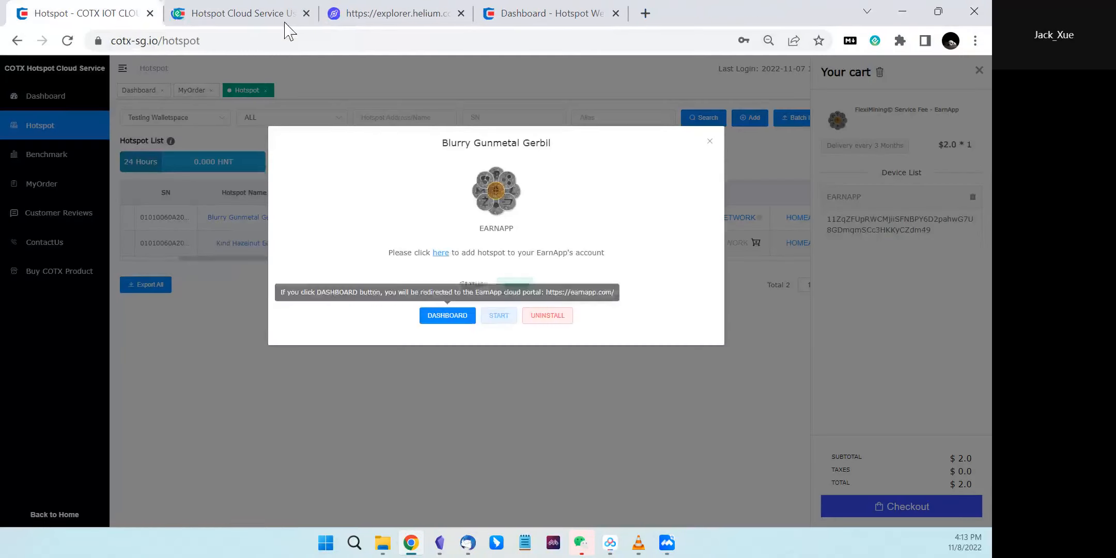
left_click(710, 144)
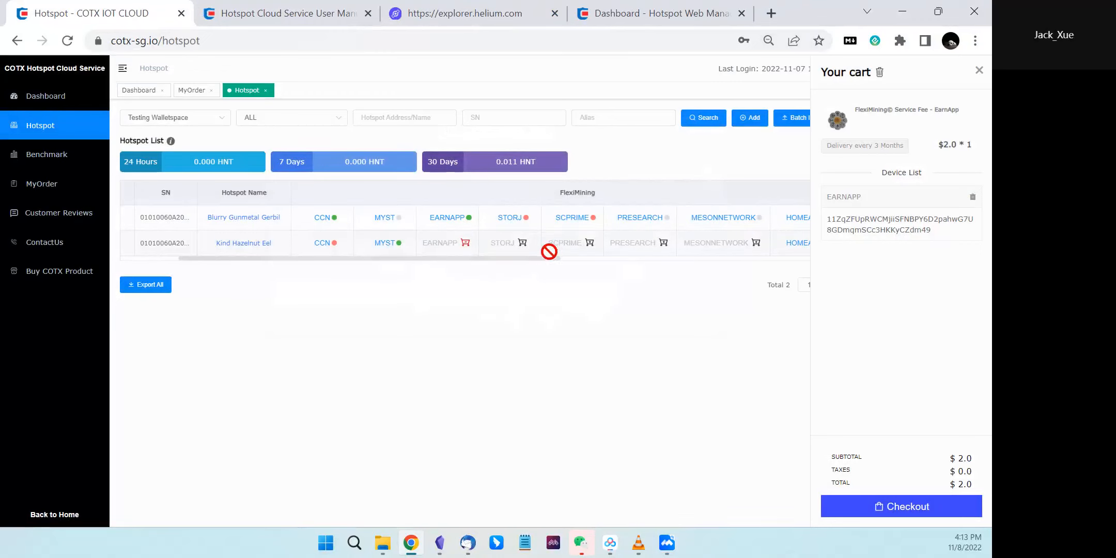
Step: Open HOMEASSISTANT for the Kind Hazelnut Eel hotspot, agree to its terms, and close the dialog without installing
scroll(541, 265, "right", 1)
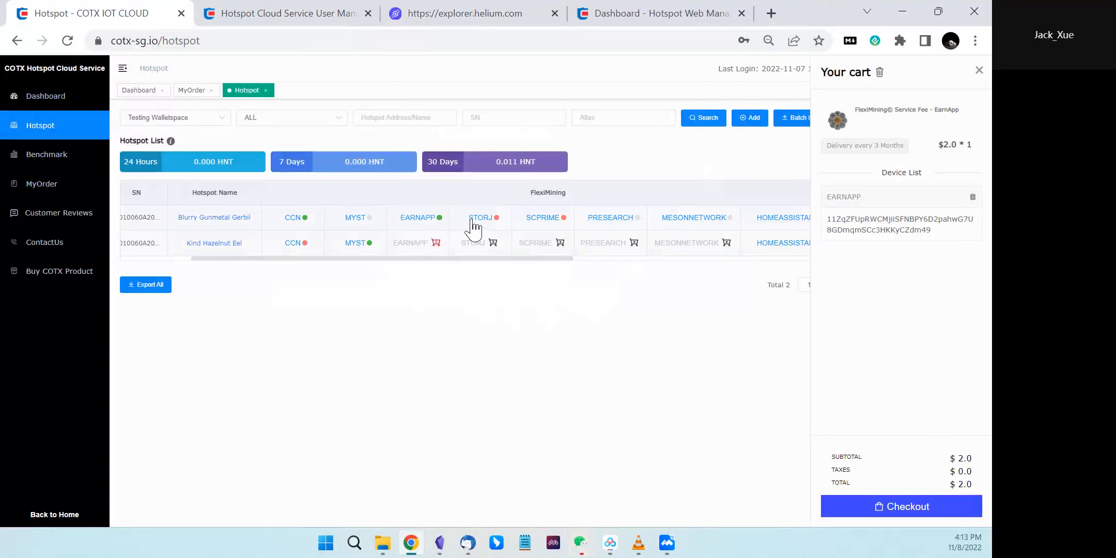
left_click_drag(482, 261, 568, 276)
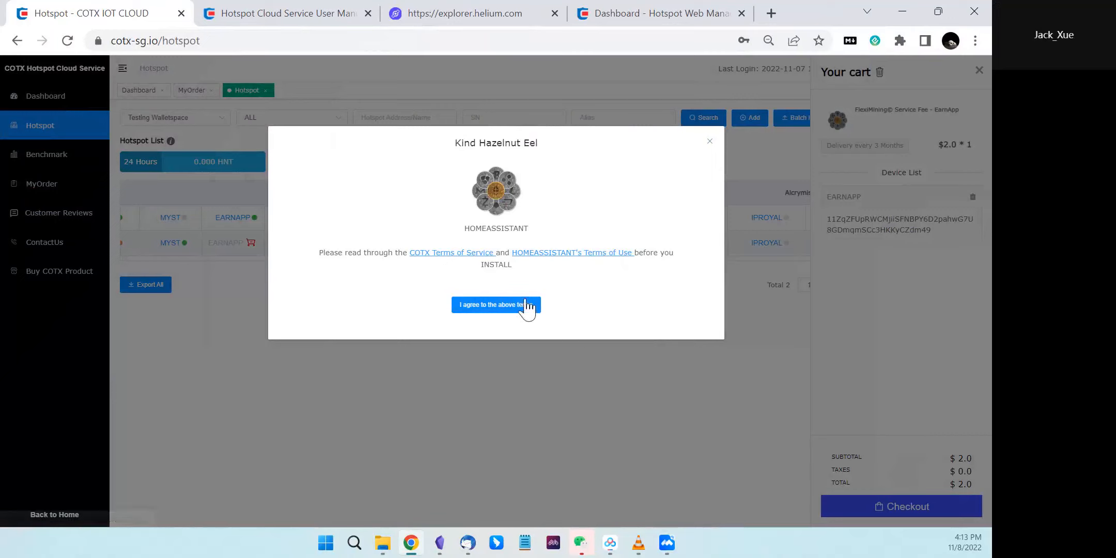
left_click(496, 306)
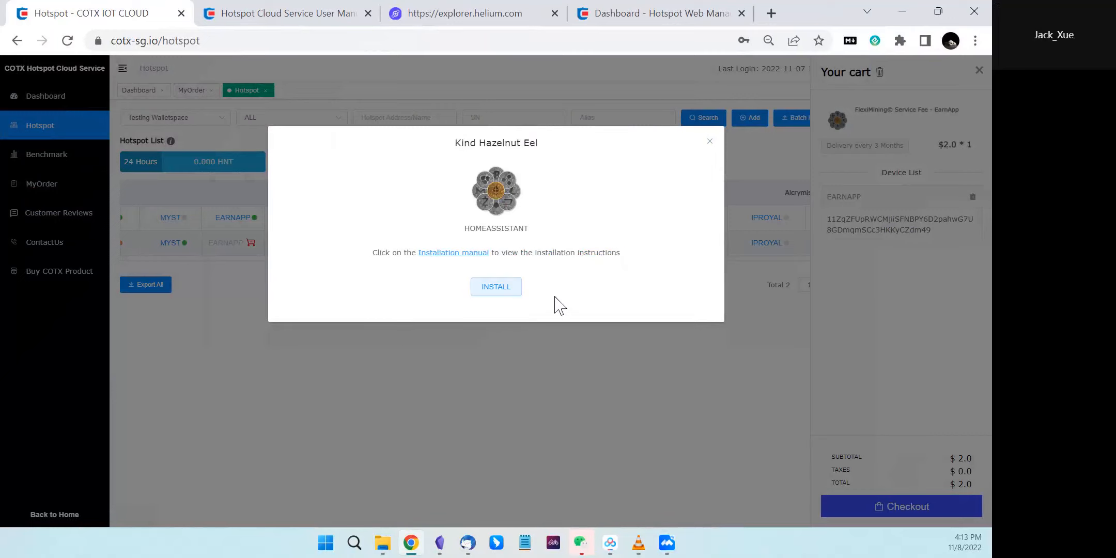
left_click(711, 141)
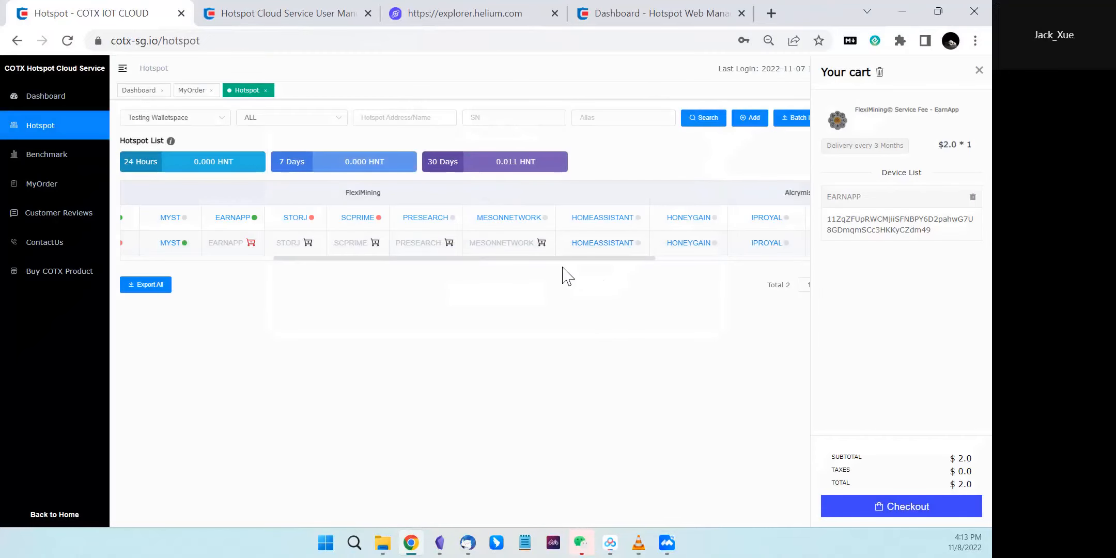
Step: Close the cart and look through the FlexiMining, Alcrymist App and remaining columns of the hotspot list
left_click_drag(574, 257, 696, 265)
left_click(978, 71)
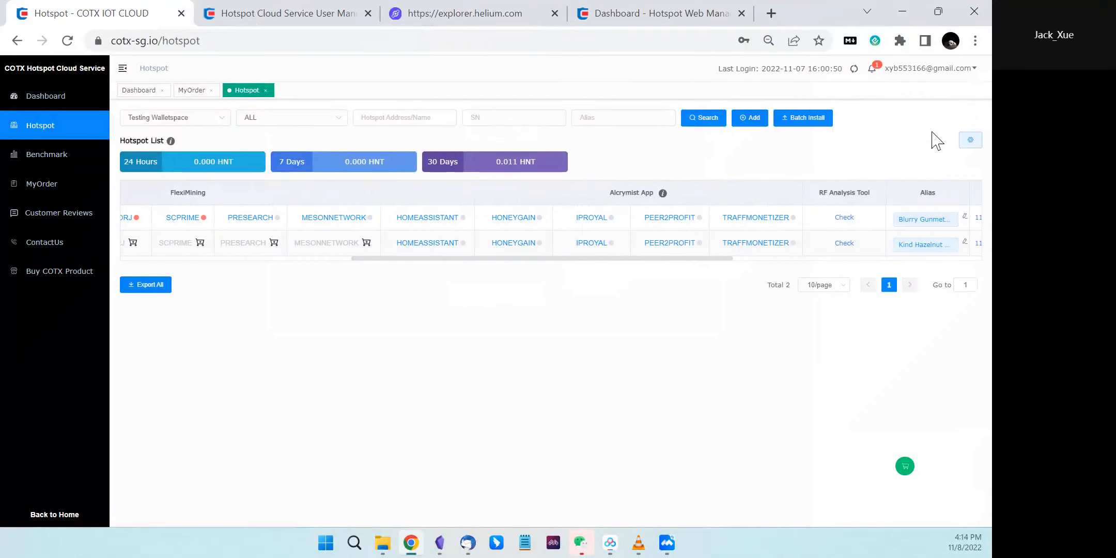
left_click_drag(690, 261, 737, 258)
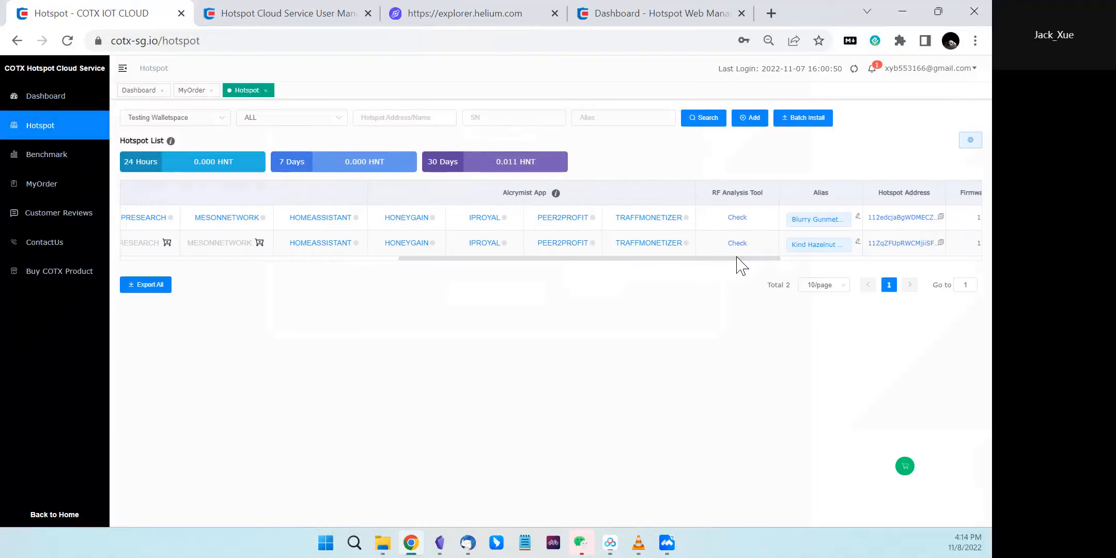
left_click_drag(740, 265, 413, 299)
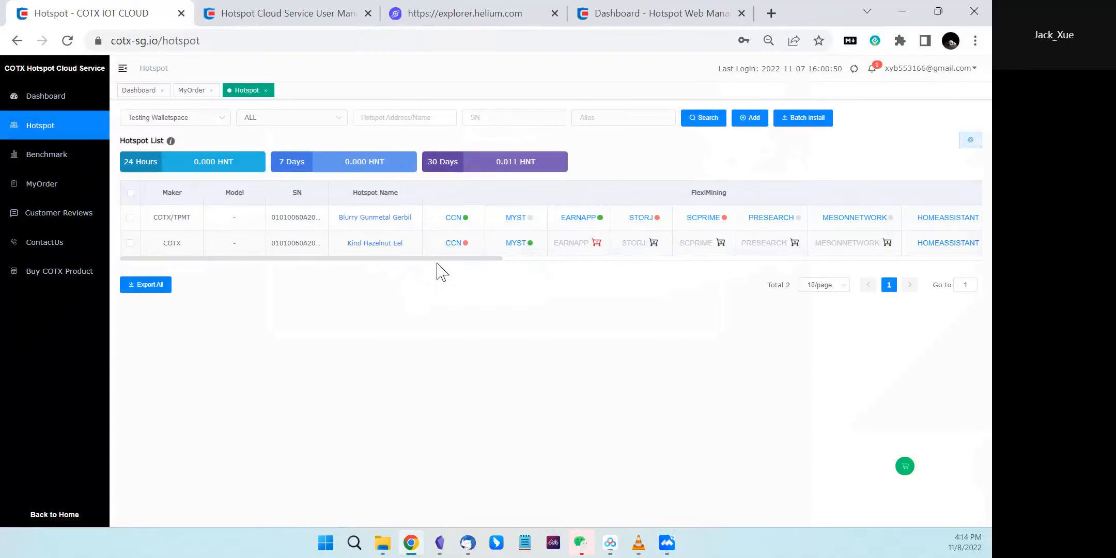
left_click_drag(336, 259, 347, 259)
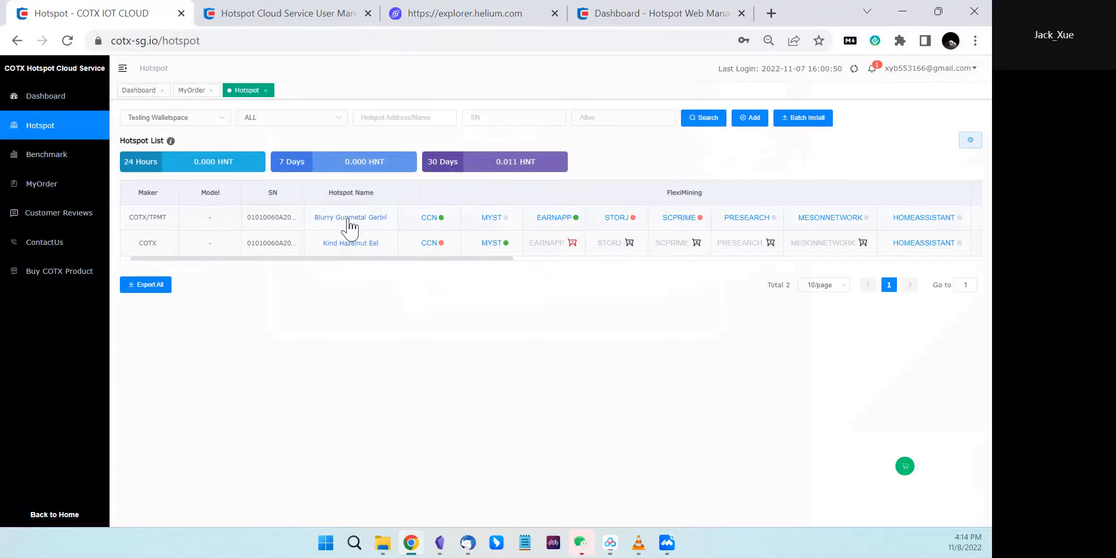
Step: View the Blurry Gunmetal Gerbil hotspot in Helium Explorer through its hotspot address, and return to the hotspot list
left_click_drag(396, 259, 750, 285)
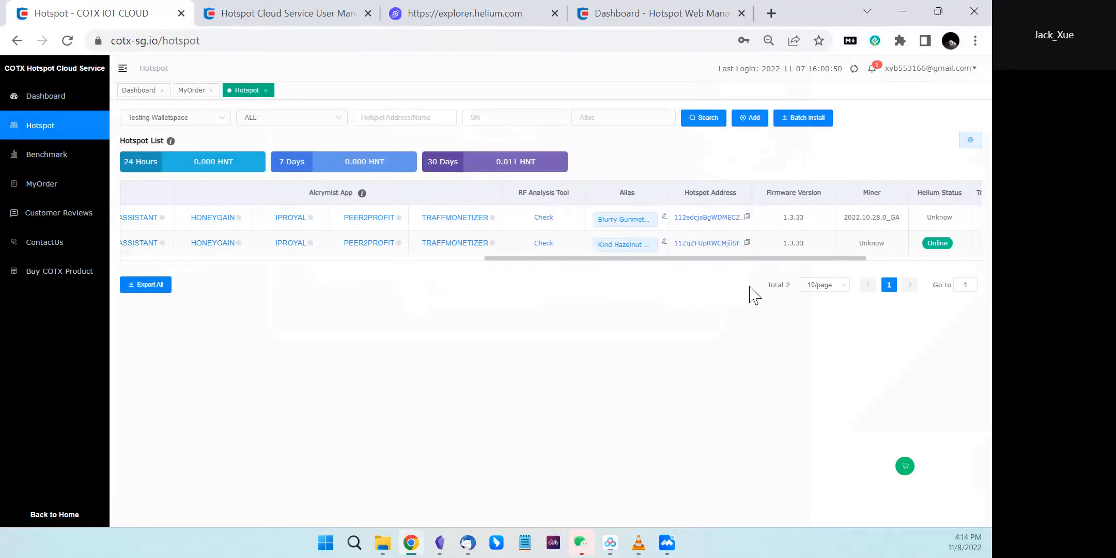
left_click(709, 218)
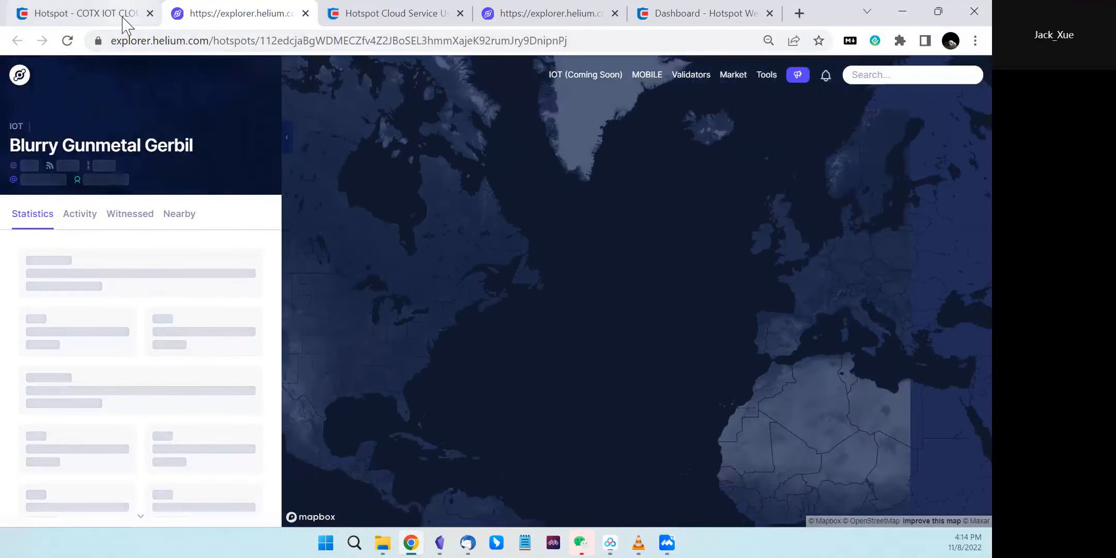
left_click(127, 15)
Step: Open the Blurry Gunmetal Gerbil hotspot's detail page and show MYST in the 7 Days FlexiMining Data Display
left_click_drag(505, 259, 212, 262)
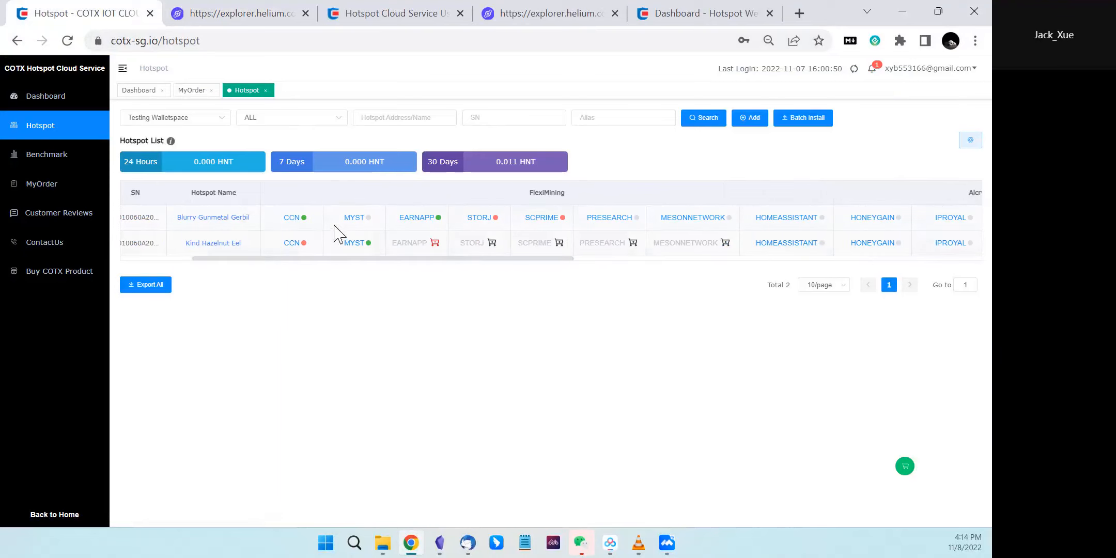
left_click(224, 219)
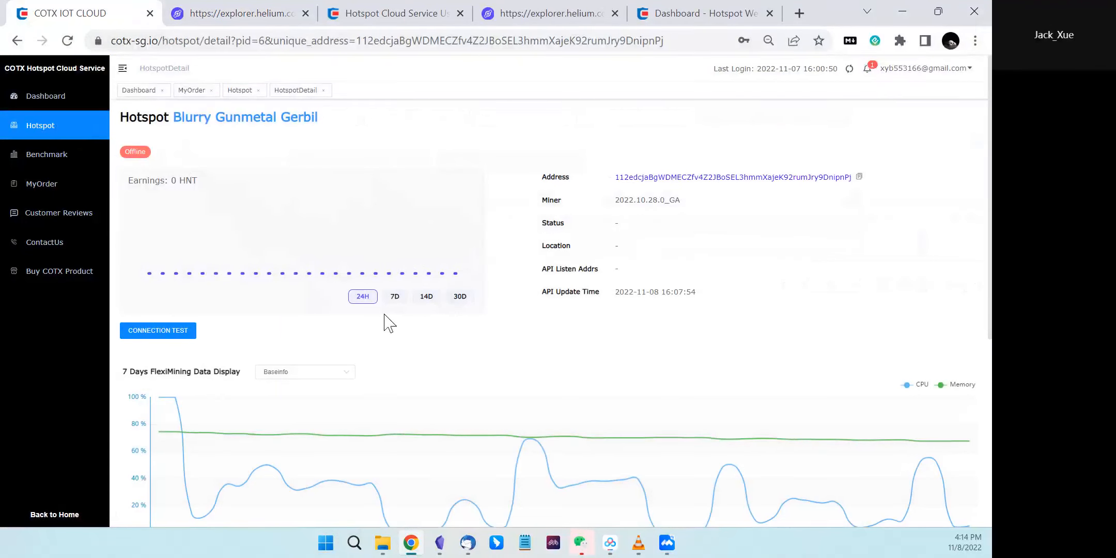
scroll(385, 316, "down", 3)
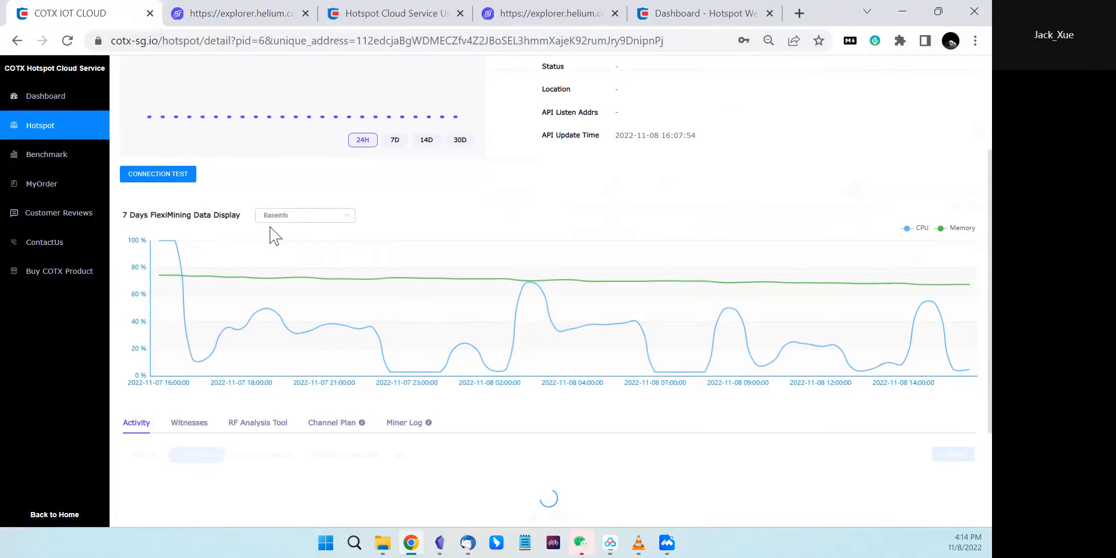
left_click(300, 227)
left_click(308, 277)
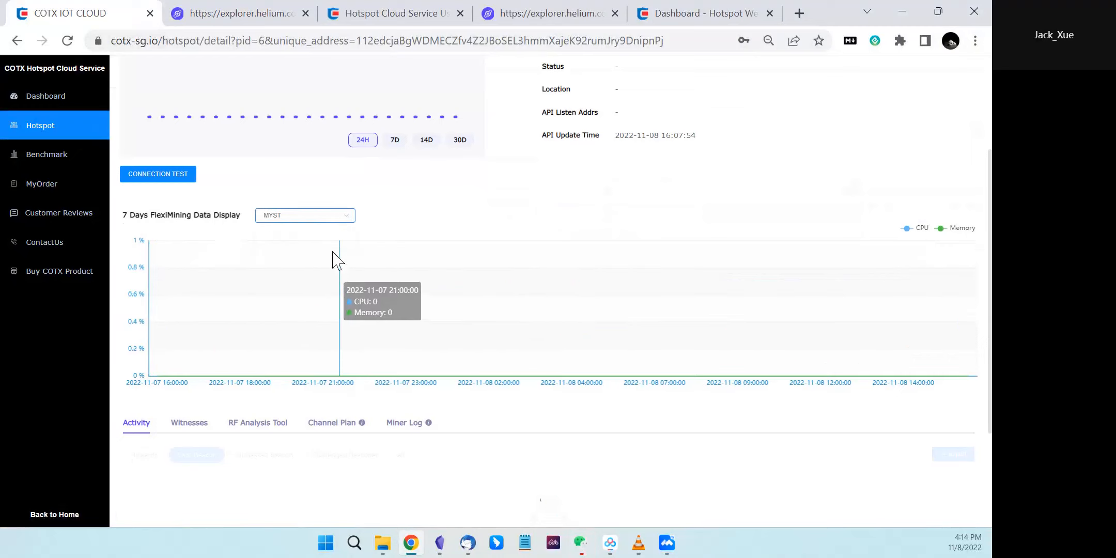
Step: Show the CCN, EARNAPP and Temperature data one after another in the 7 Days FlexiMining Data Display
left_click(349, 220)
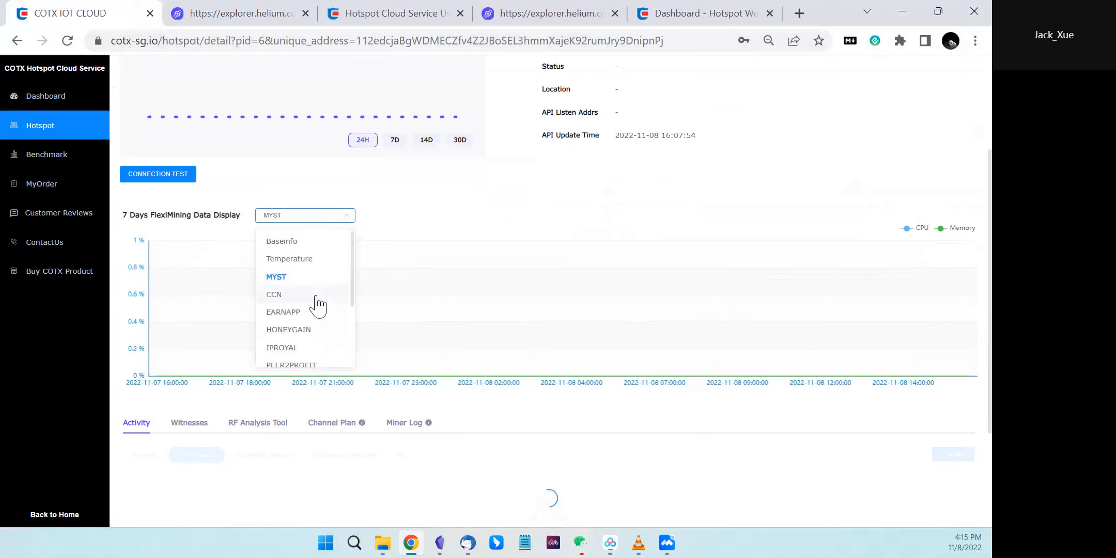
left_click(317, 296)
left_click(351, 219)
left_click(317, 313)
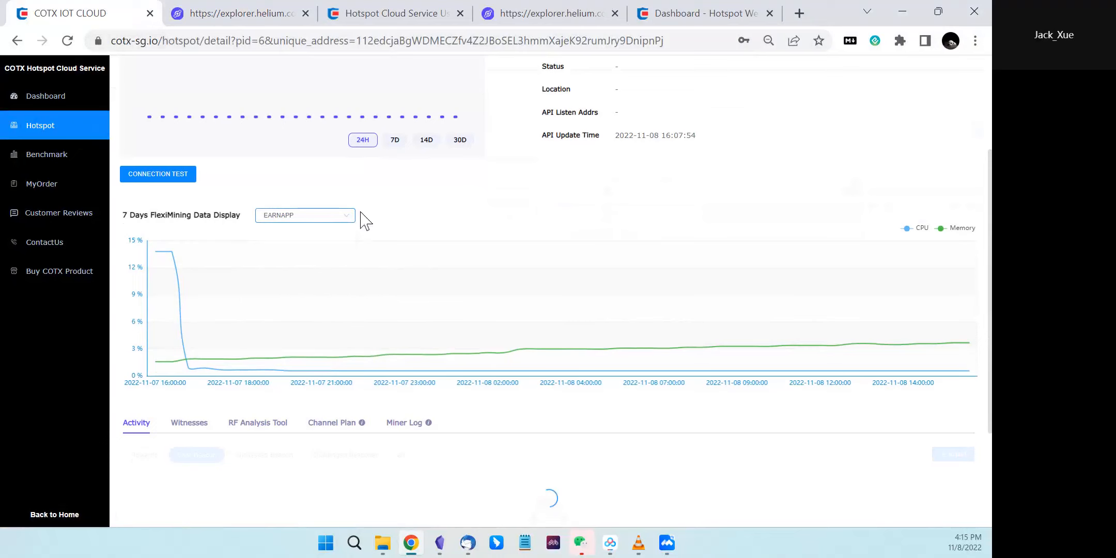
left_click(347, 224)
left_click(343, 260)
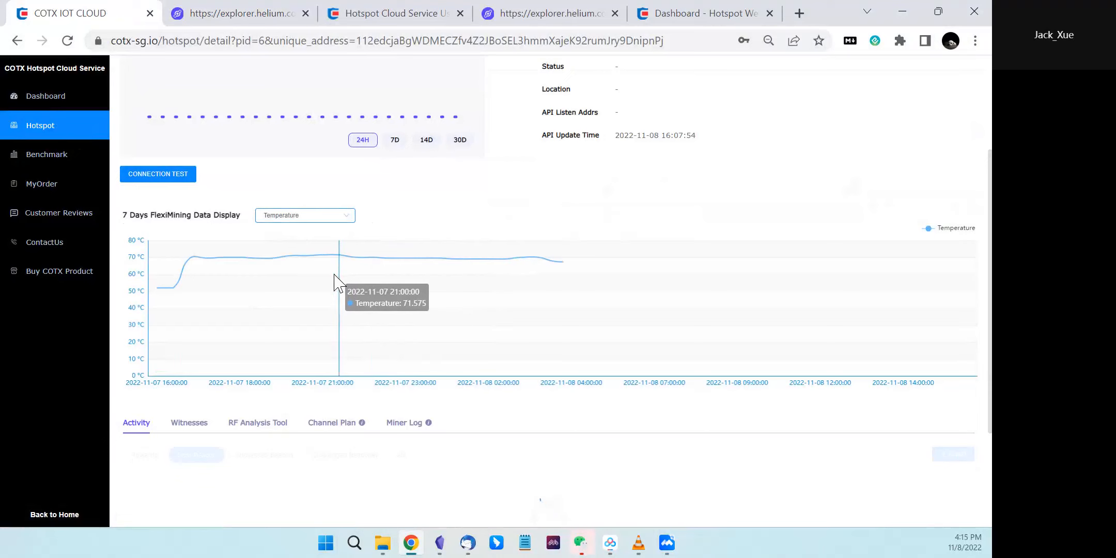
Step: Check the Channel Plan function's plan requirement, view the hotspot management plans, and close the plan list without checking out
scroll(347, 357, "down", 3)
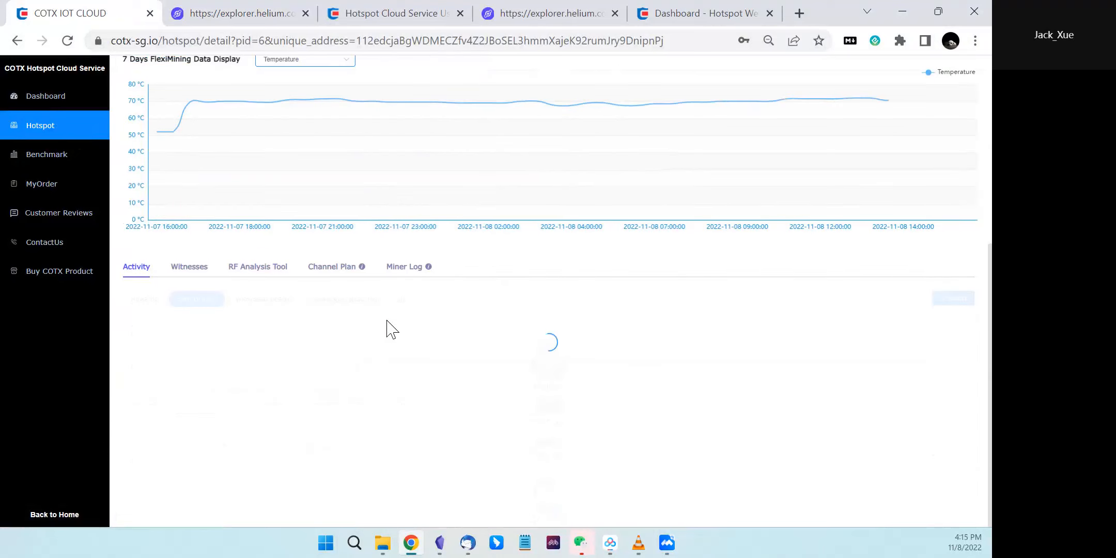
scroll(391, 317, "up", 5)
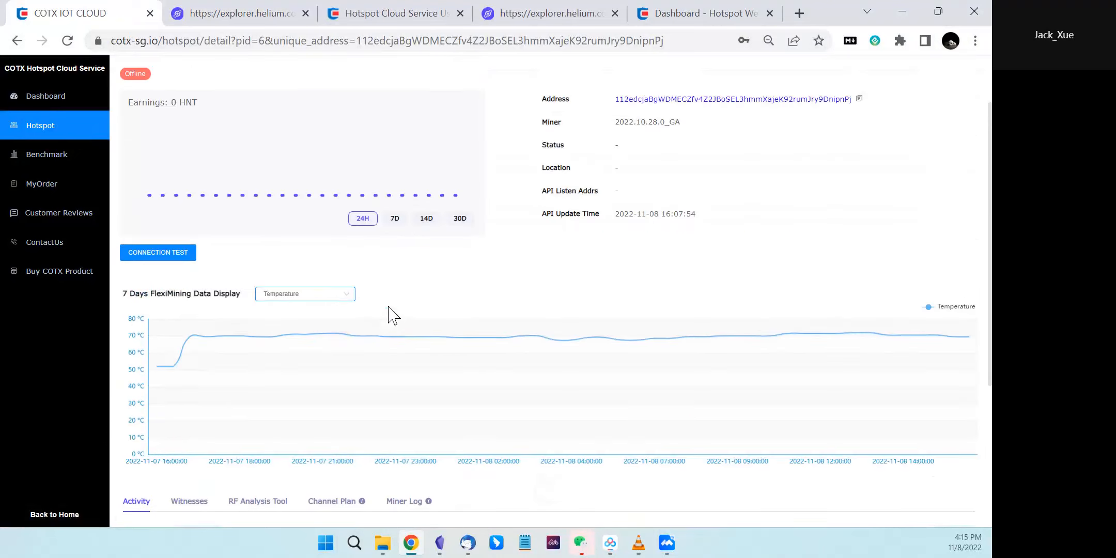
scroll(392, 315, "down", 3)
scroll(394, 313, "down", 2)
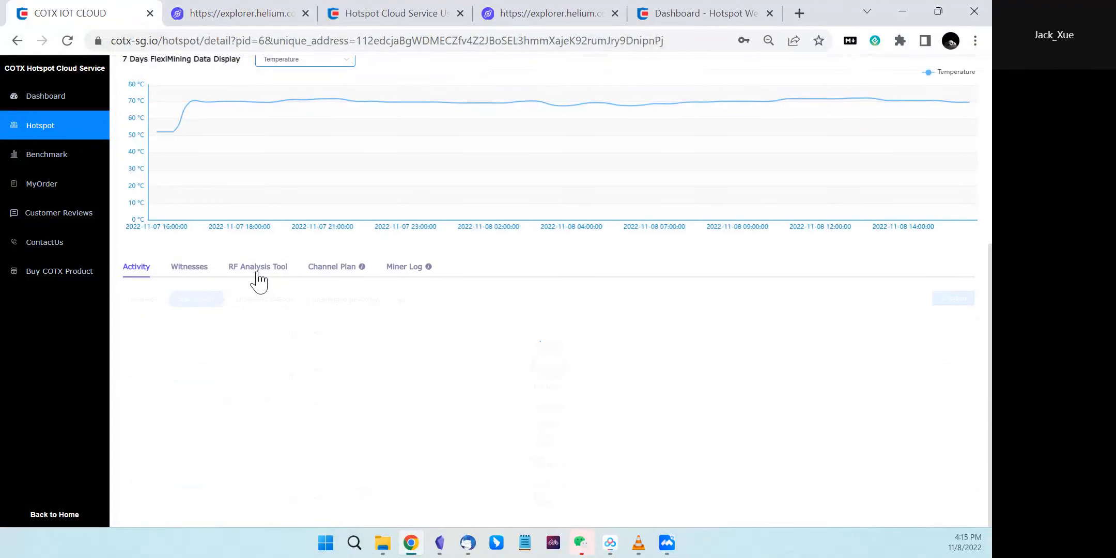
mouse_move(360, 278)
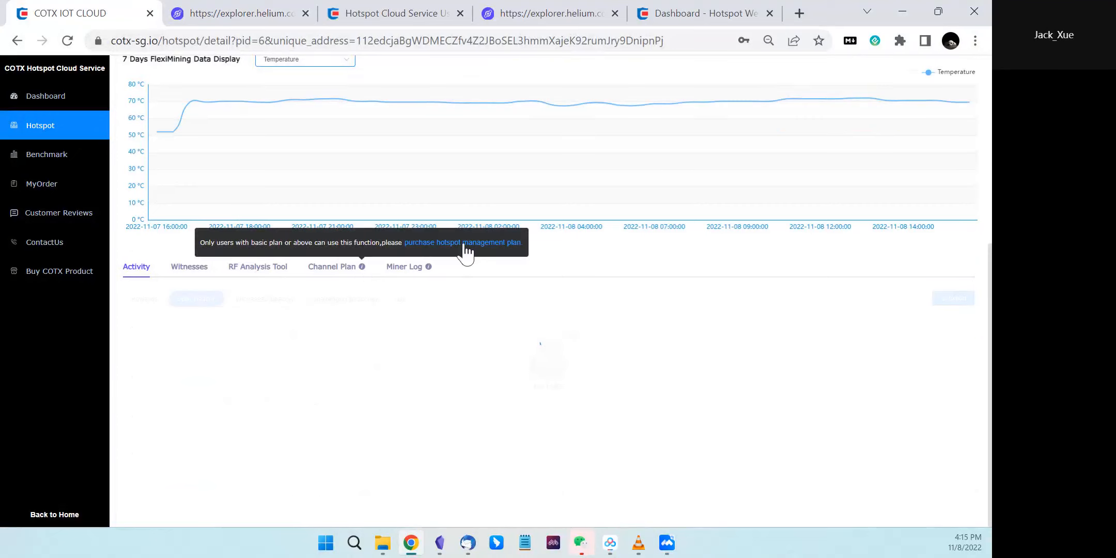
left_click(464, 247)
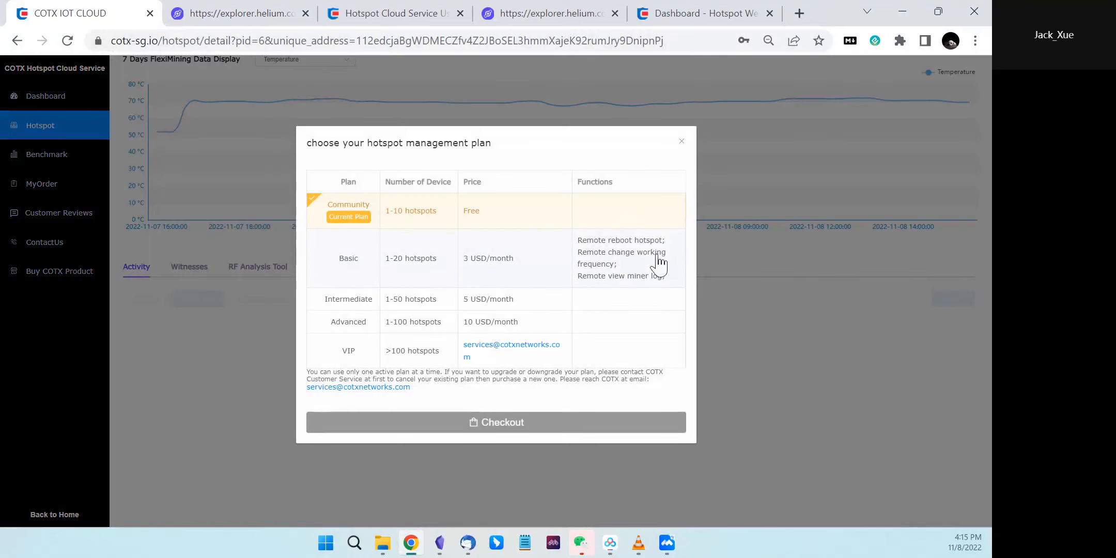
left_click(683, 143)
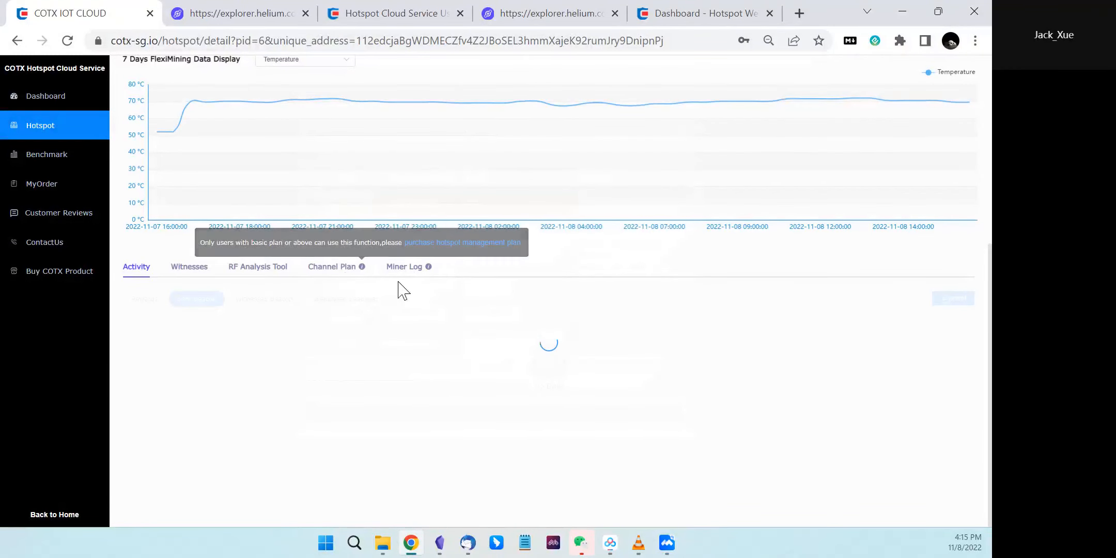
Step: Return to the hotspot list, and view the reward Benchmark and MyOrder pages
scroll(398, 292, "up", 5)
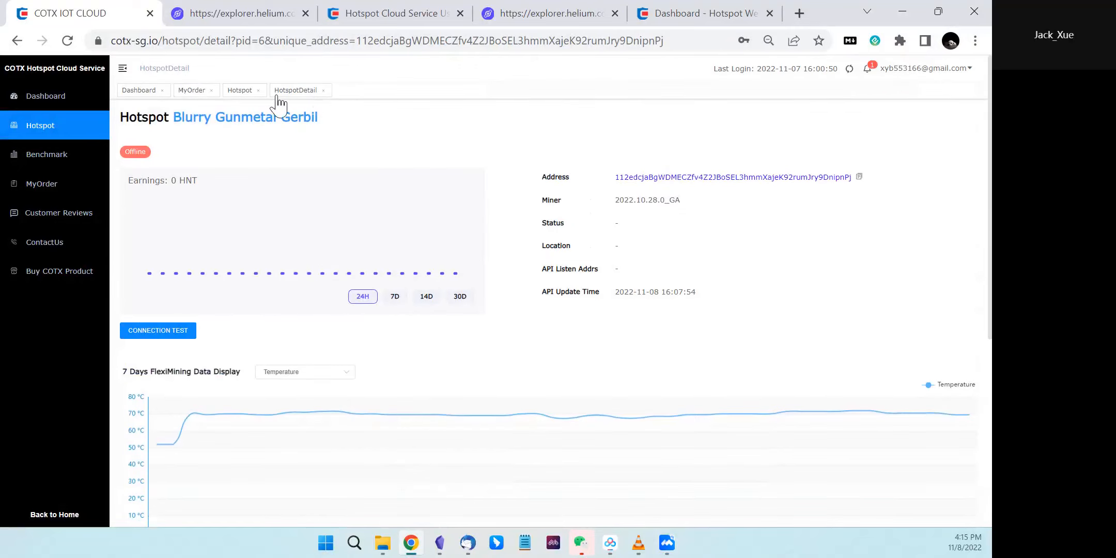
left_click(52, 129)
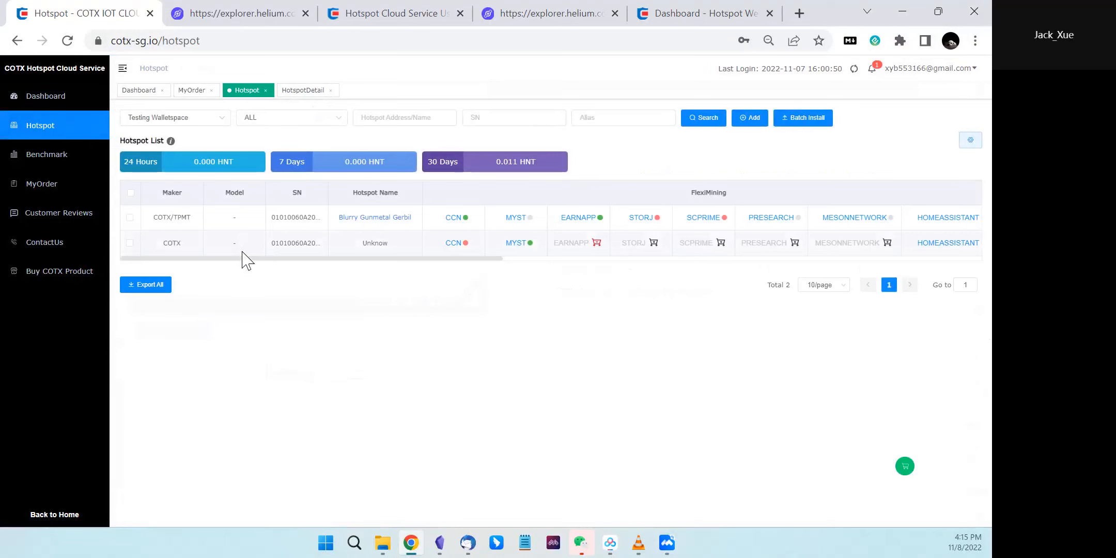
left_click_drag(286, 258, 314, 266)
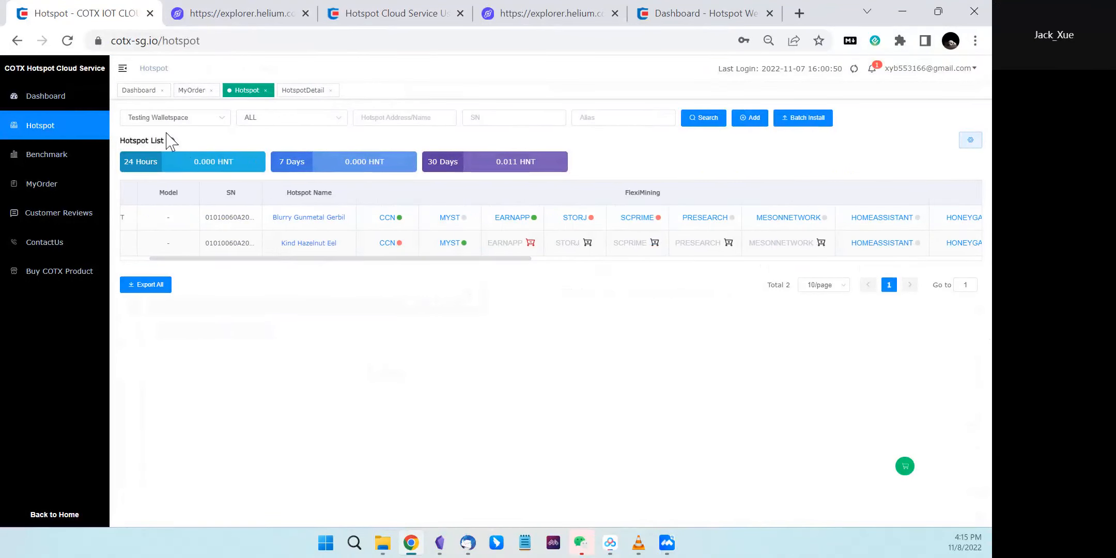
left_click(23, 155)
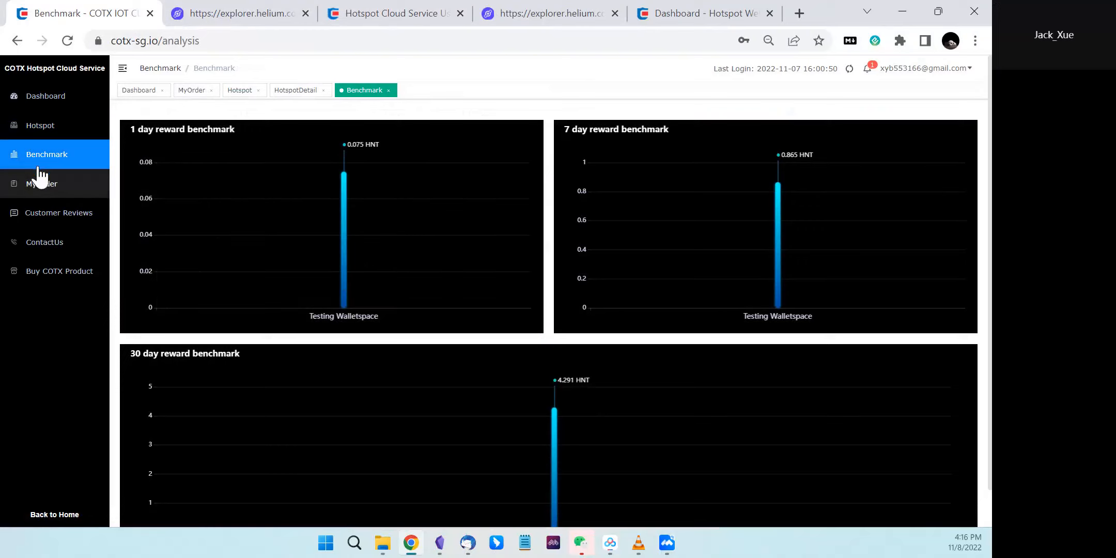
left_click(73, 184)
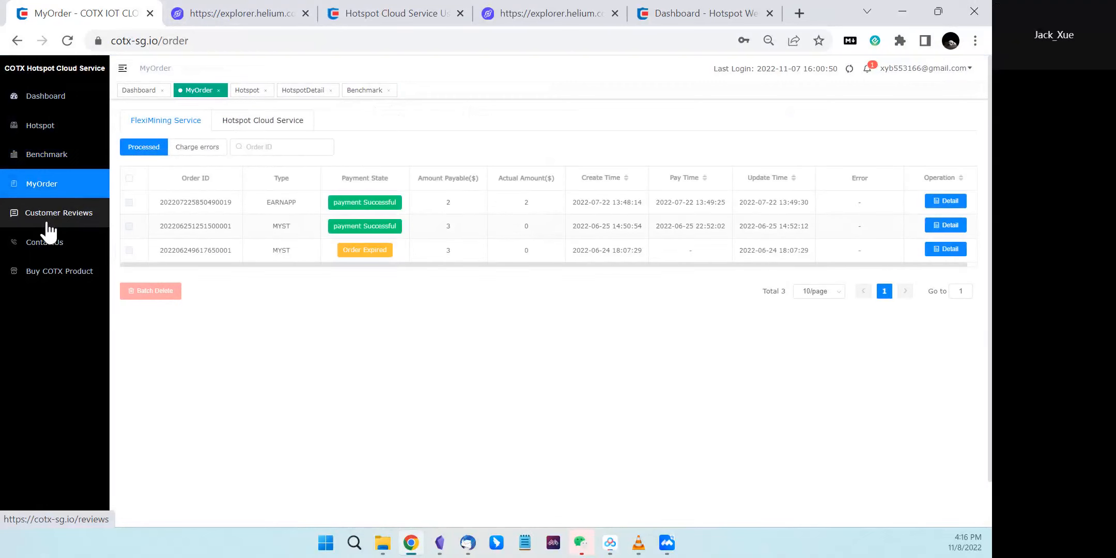
Step: View the Customer Reviews page, open the review form, and close it without submitting a review
left_click(46, 211)
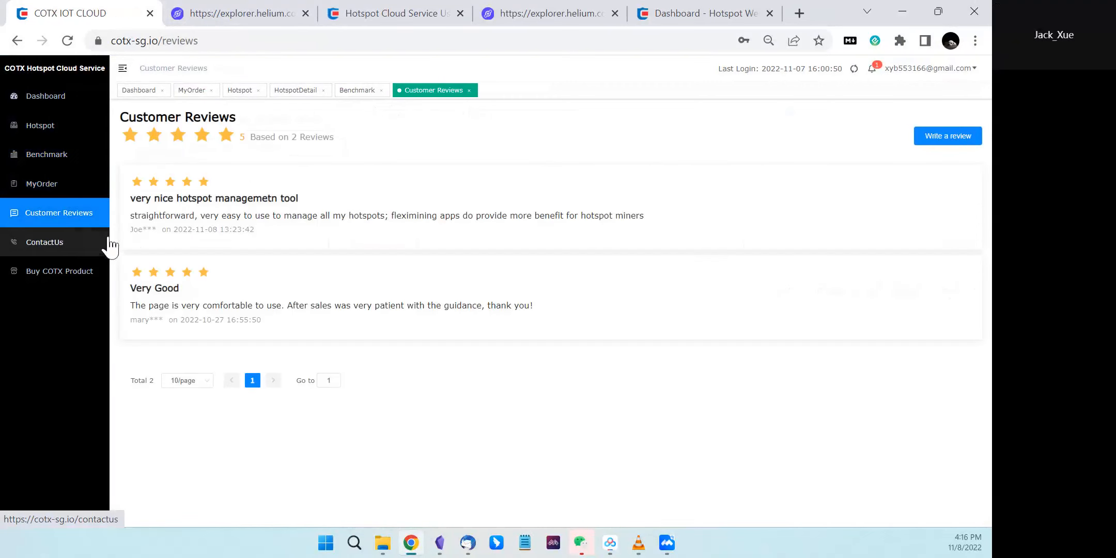
left_click(948, 137)
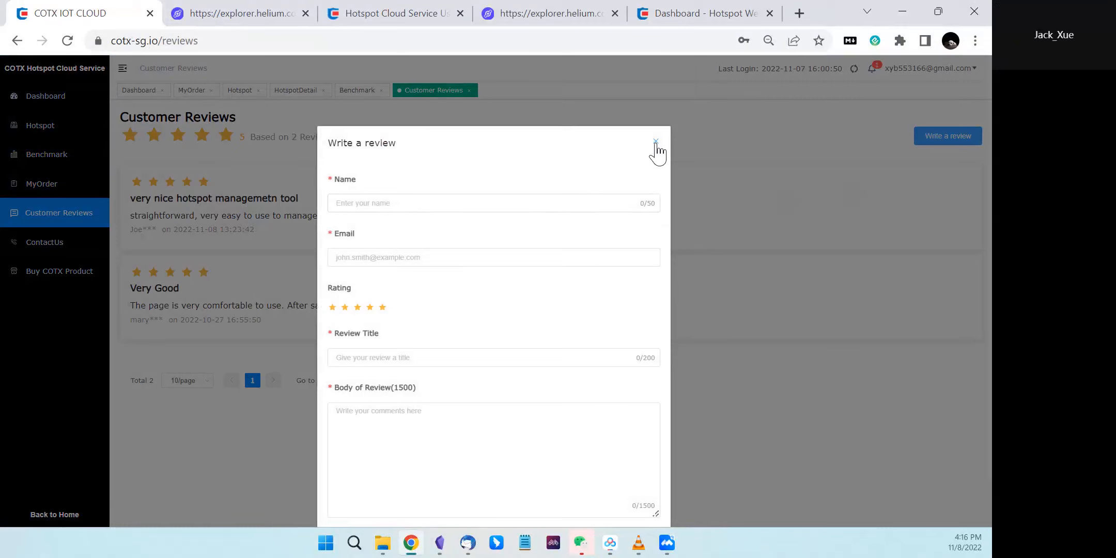
left_click(655, 143)
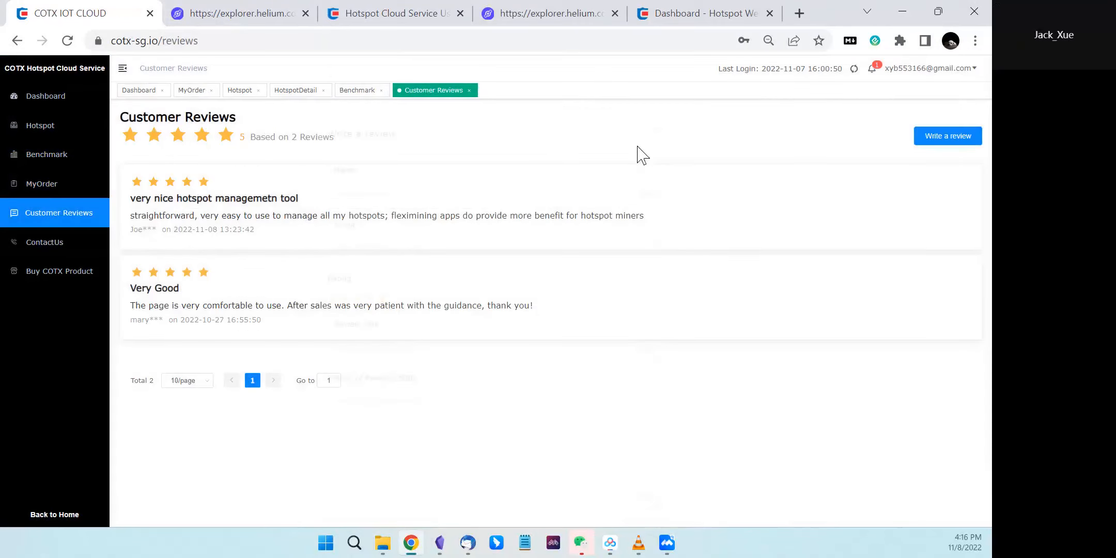
Step: View the Contact Us links and the COTX product store, and return to the cloud service site
left_click(39, 251)
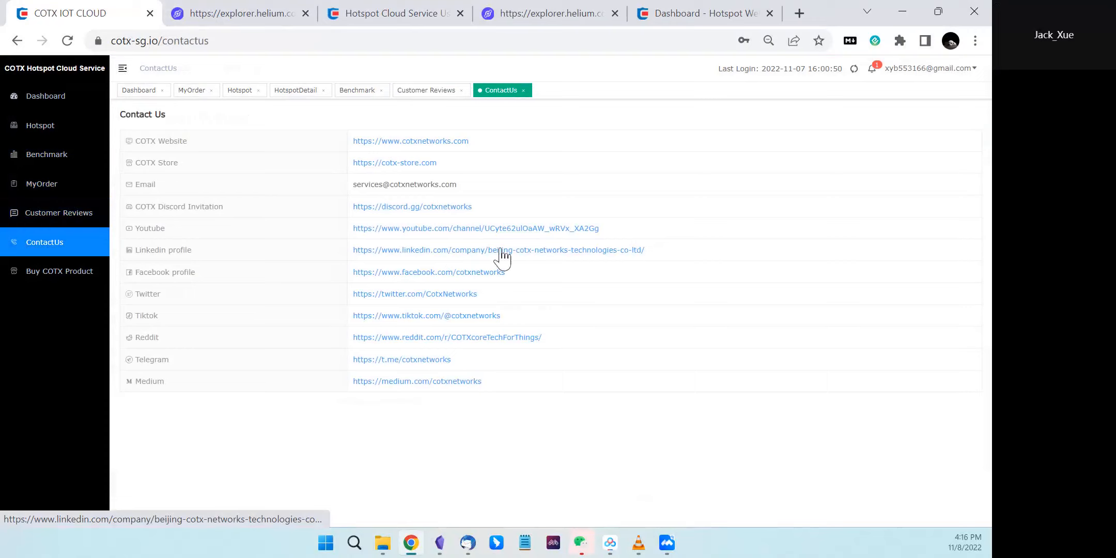
left_click(63, 279)
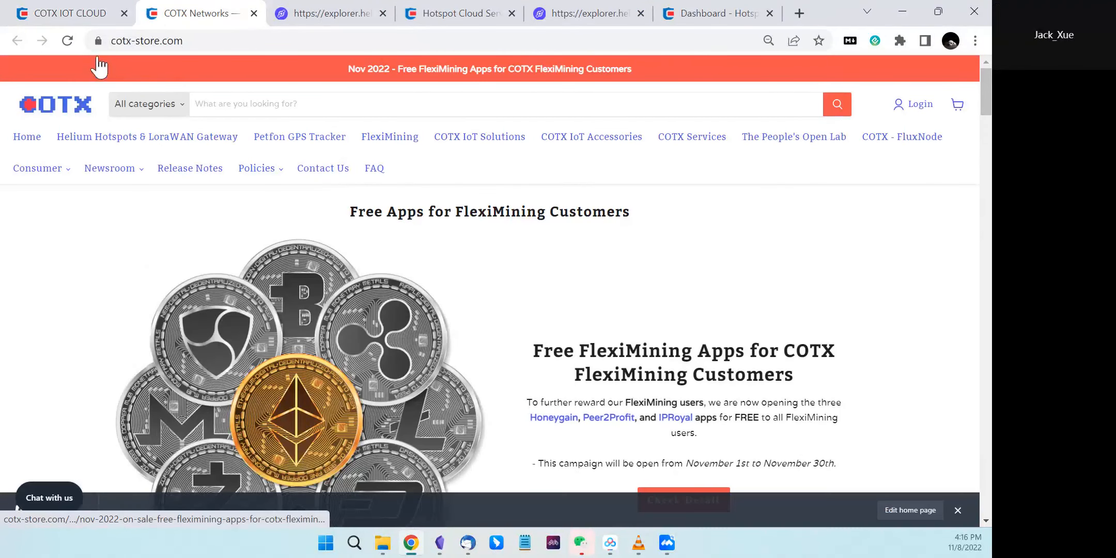
left_click(87, 20)
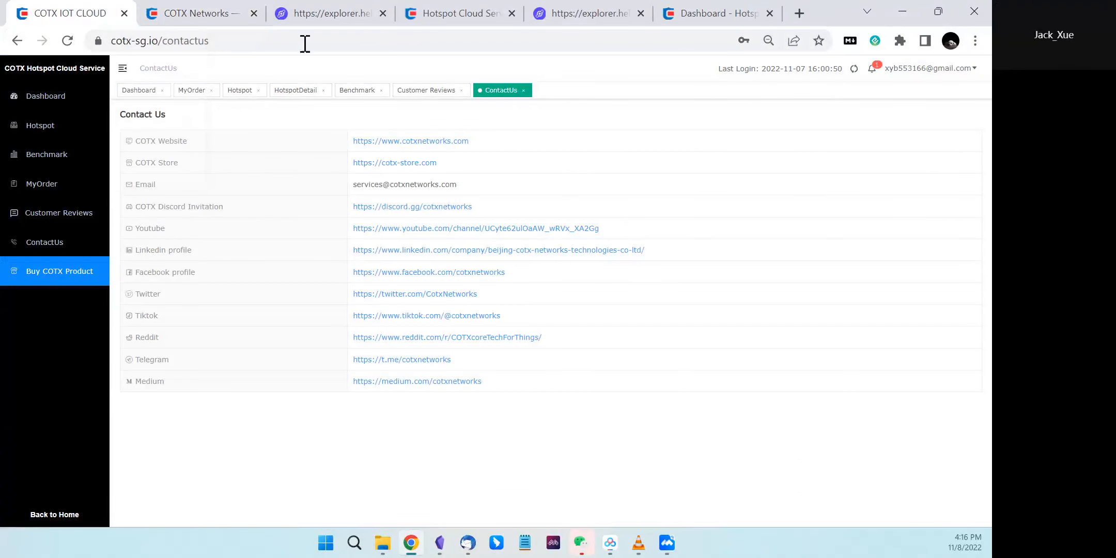
Step: Switch to the Hotspot Cloud Service User Manual and go back to its table of contents and Overview section
left_click(476, 13)
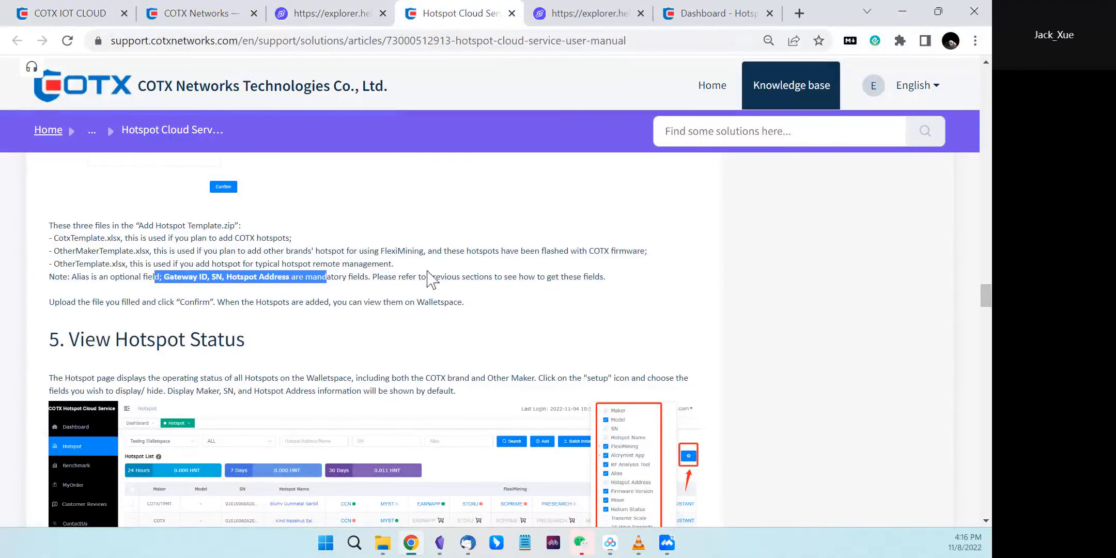
scroll(908, 305, "up", 1)
left_click_drag(986, 294, 984, 92)
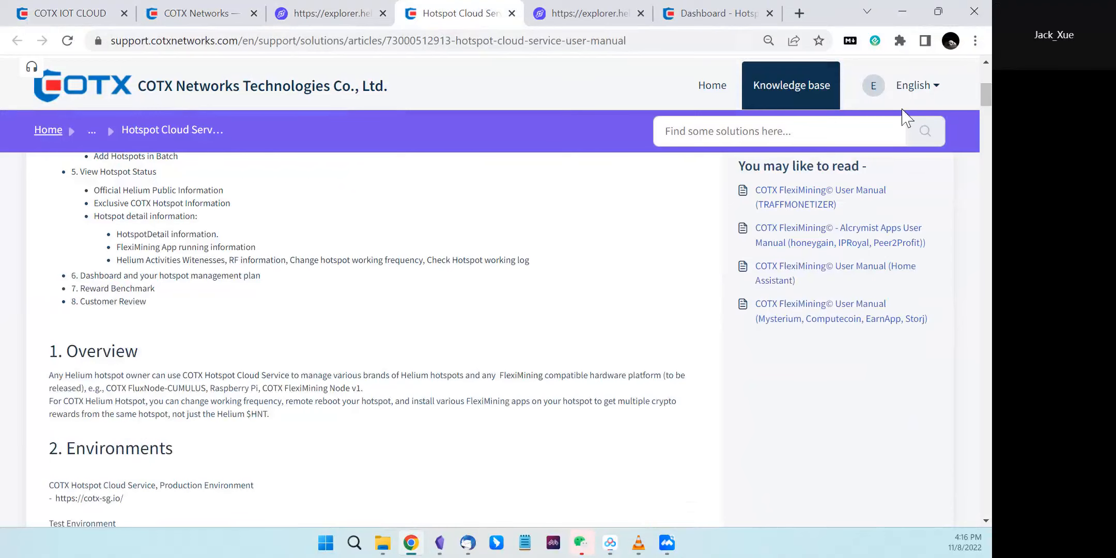